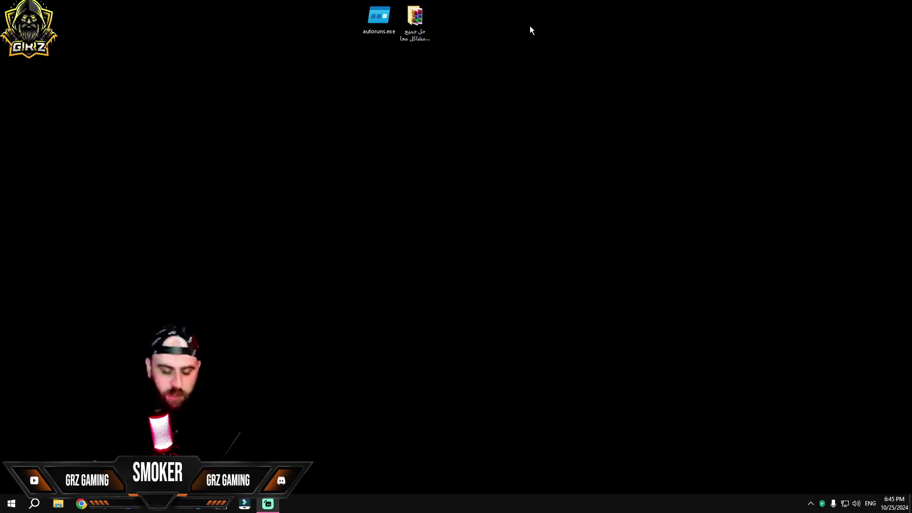
Search Windows for the restore point creation settings and open them.
click(33, 504)
text(c)
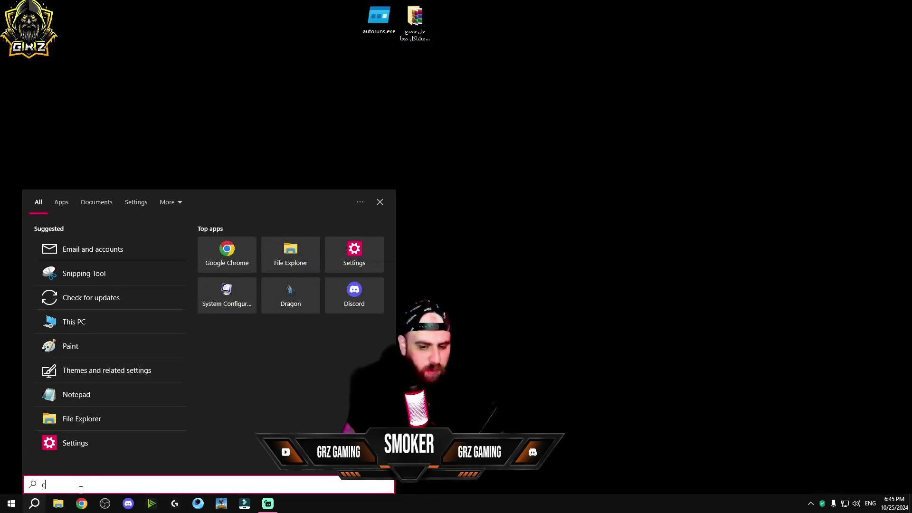
text(r)
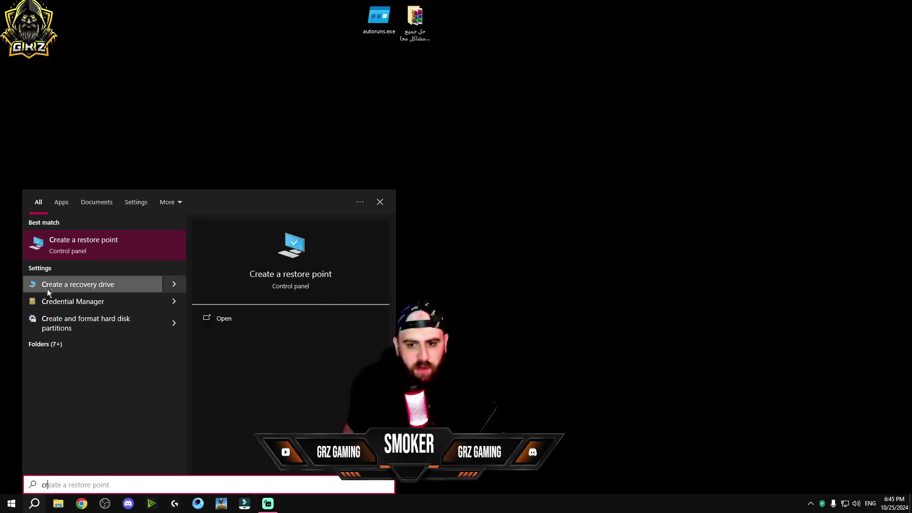
click(76, 250)
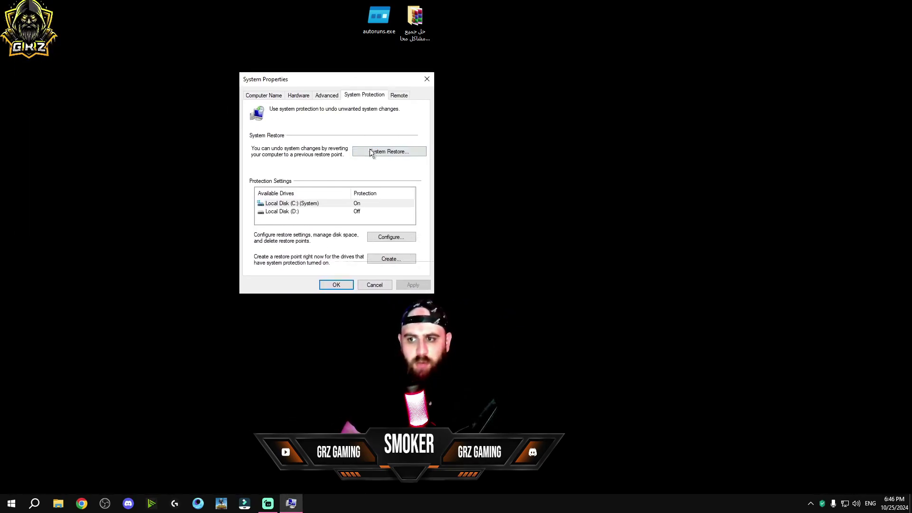
Create a restore point named grzgaming with the C: system drive selected.
click(268, 207)
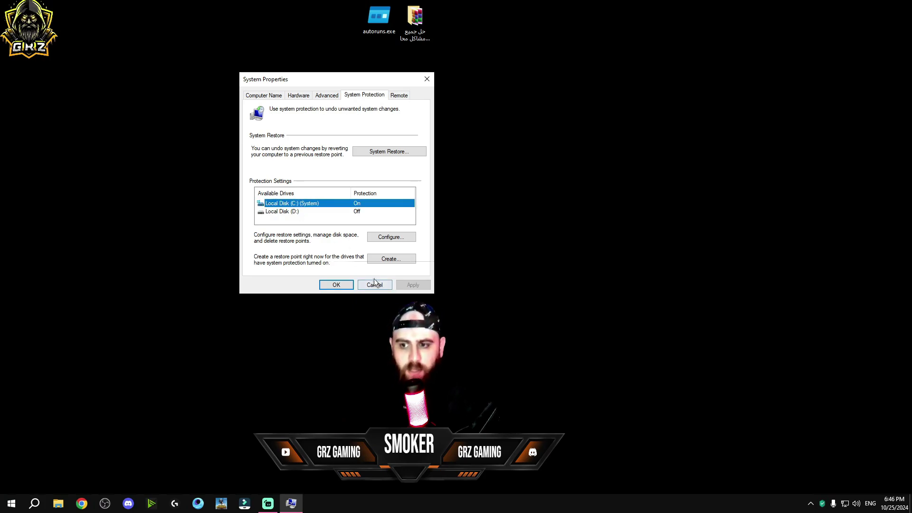
click(394, 258)
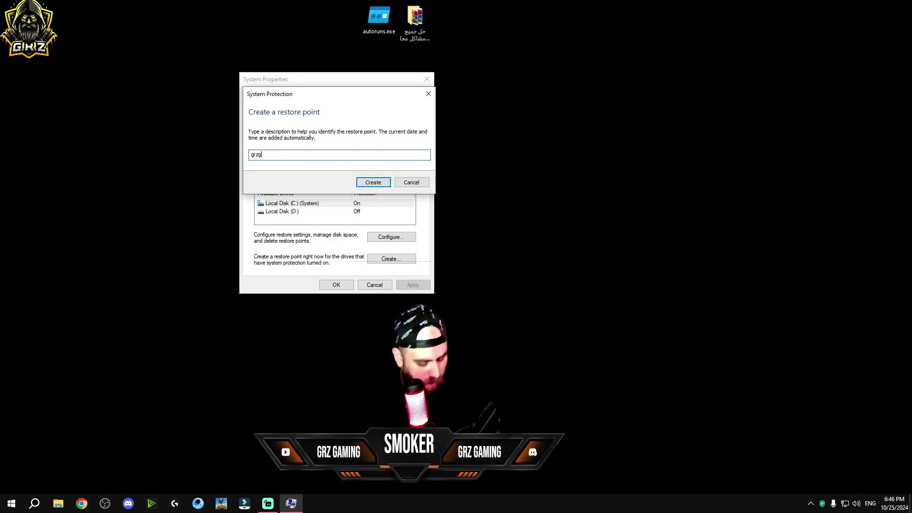
text(grzgaming)
click(371, 181)
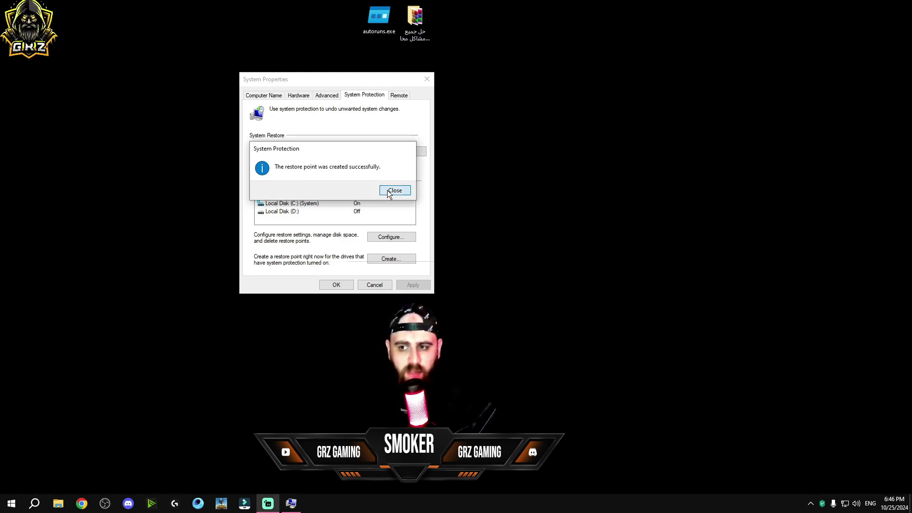
click(383, 191)
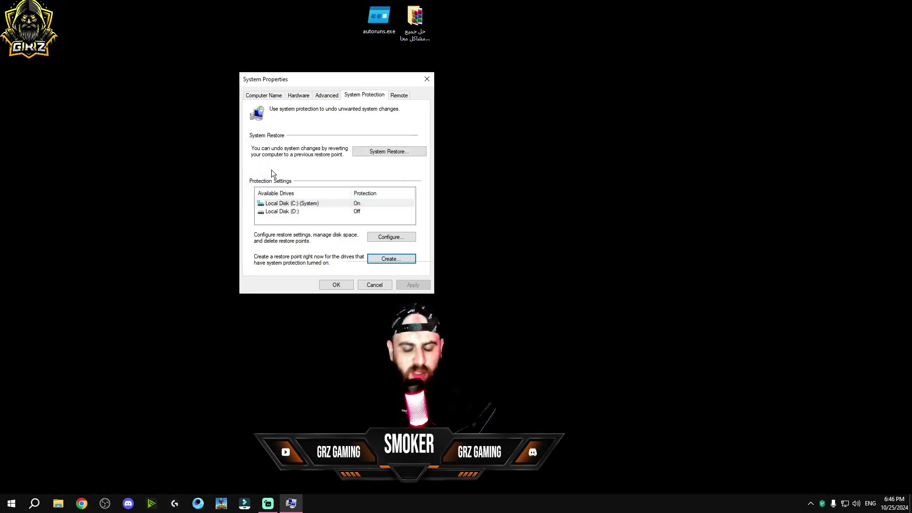
Start System Restore and choose a different restore point to list the available ones.
drag(363, 43, 459, 14)
click(435, 118)
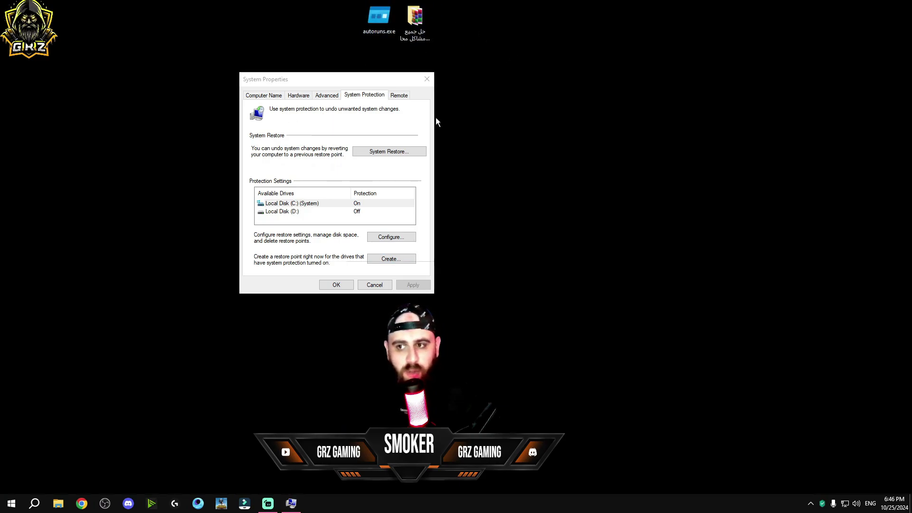
click(380, 152)
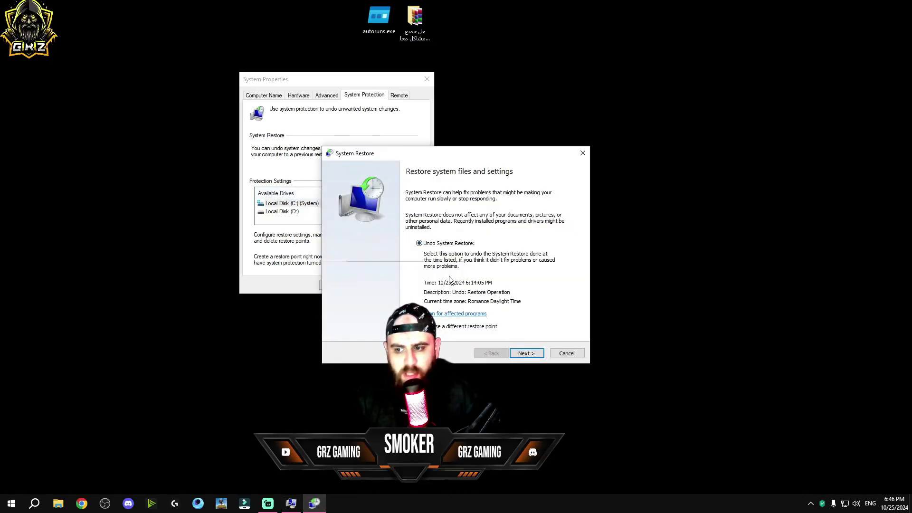
click(447, 327)
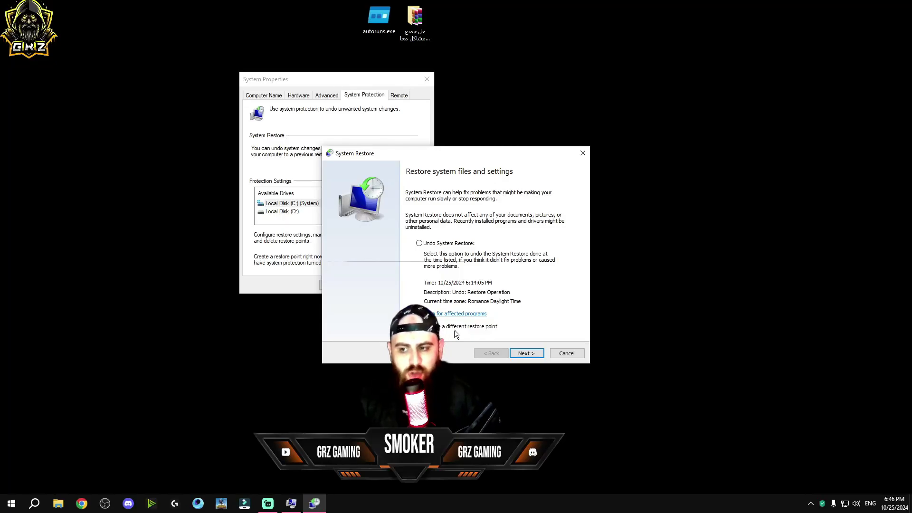
click(527, 354)
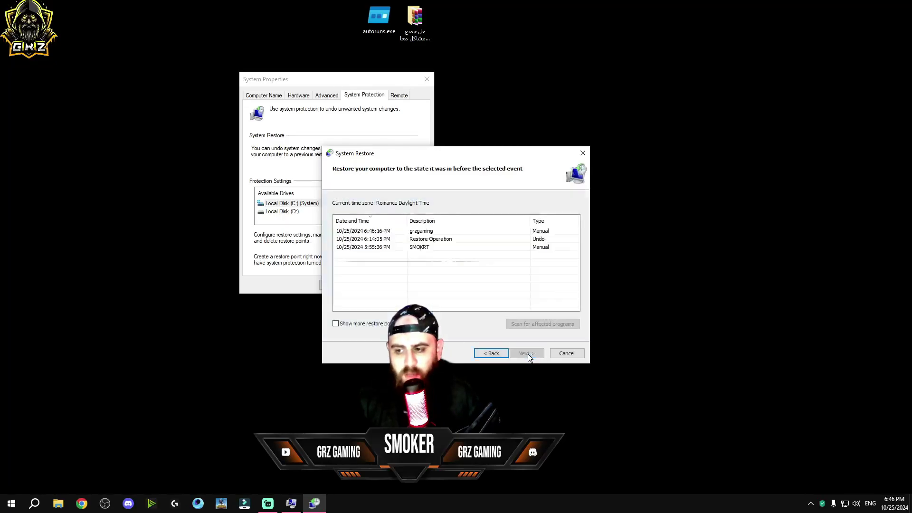
Select the grzgaming restore point, view its confirmation page, and leave without restoring the computer.
click(411, 247)
click(414, 231)
click(415, 248)
click(417, 240)
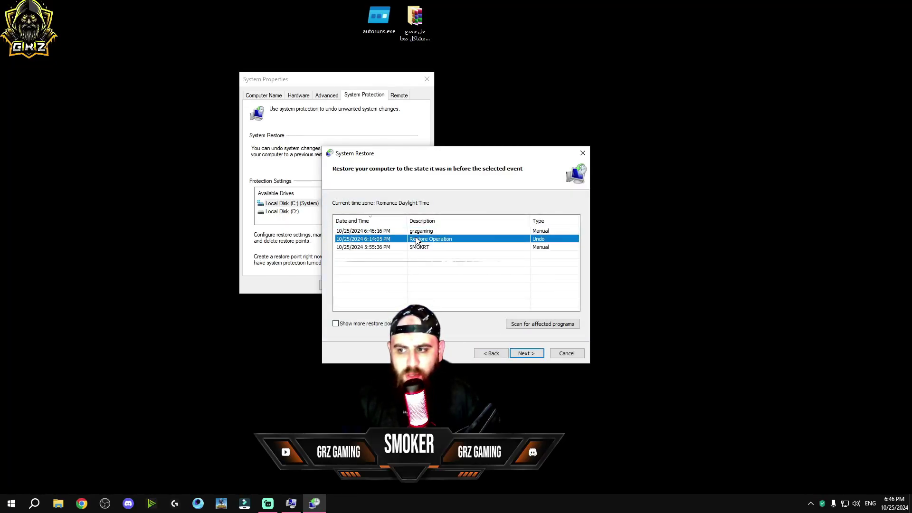
click(420, 231)
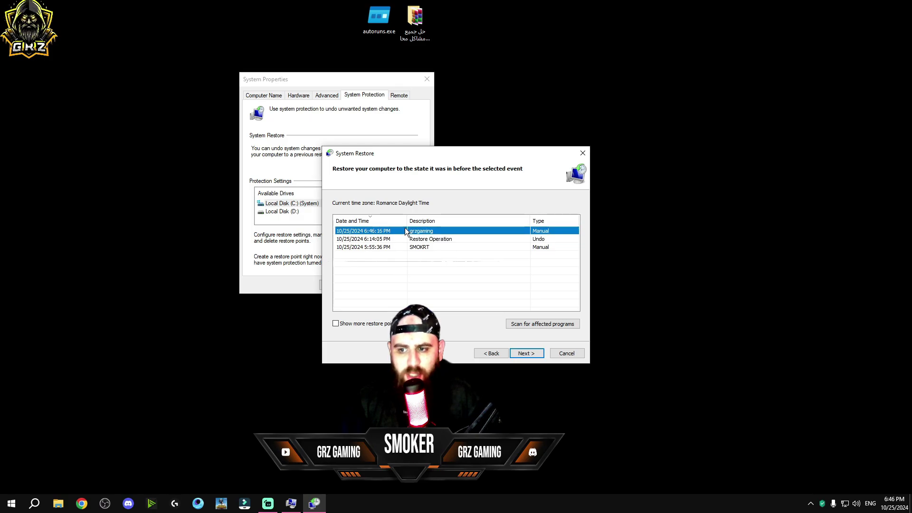
click(528, 357)
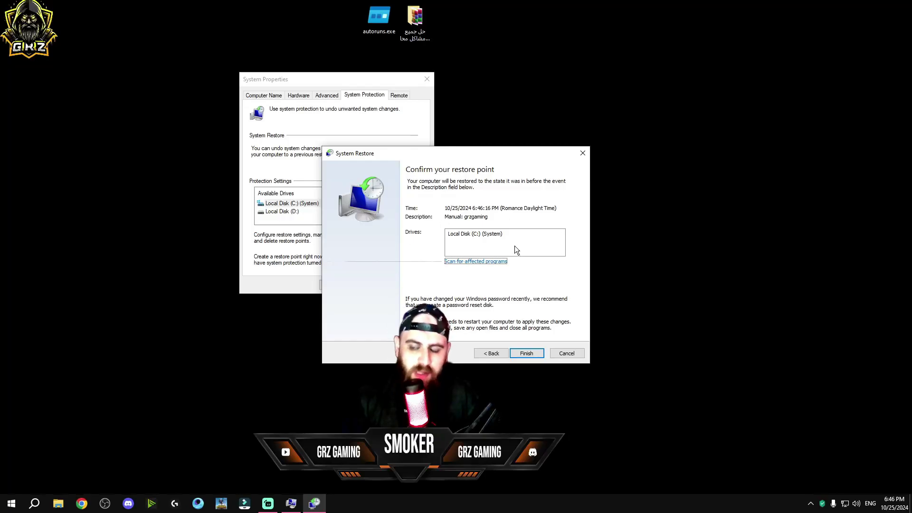
click(570, 356)
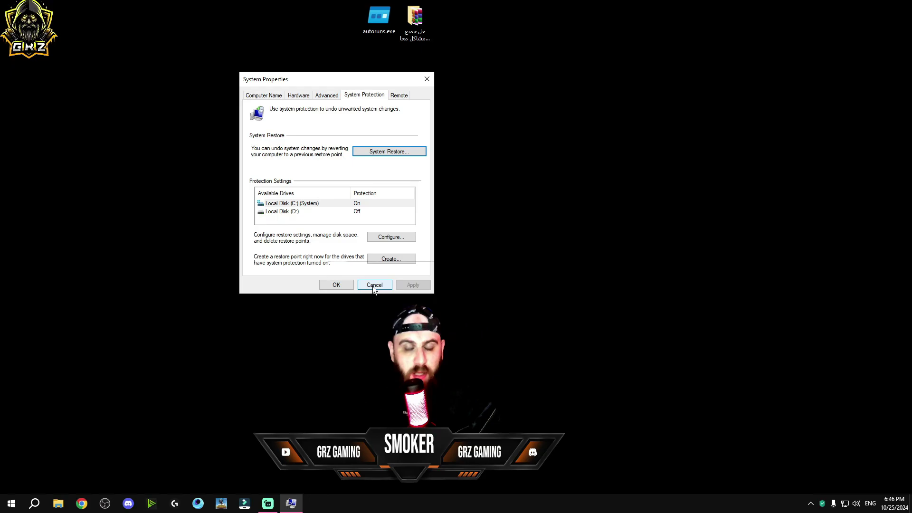
click(373, 286)
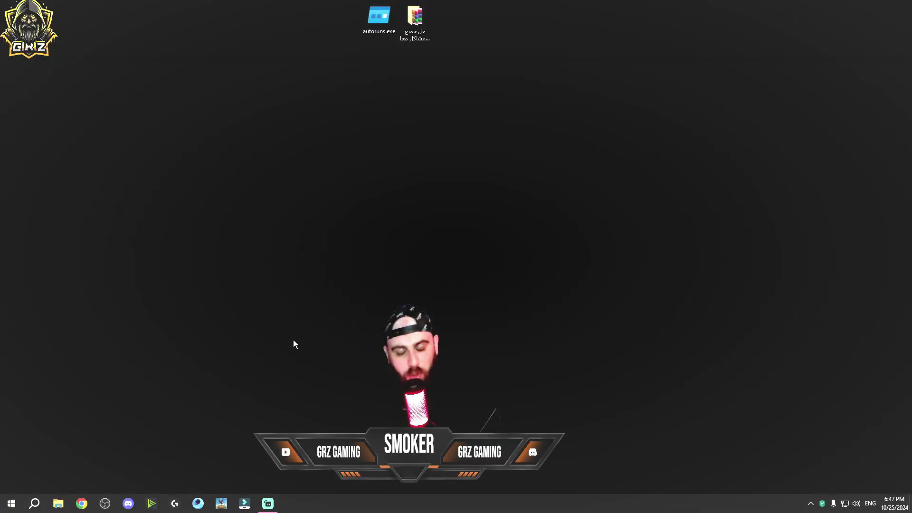
Refresh the desktop and place the .lnk game shortcut and the Gameloop shortcut side by side on it.
right_click(232, 265)
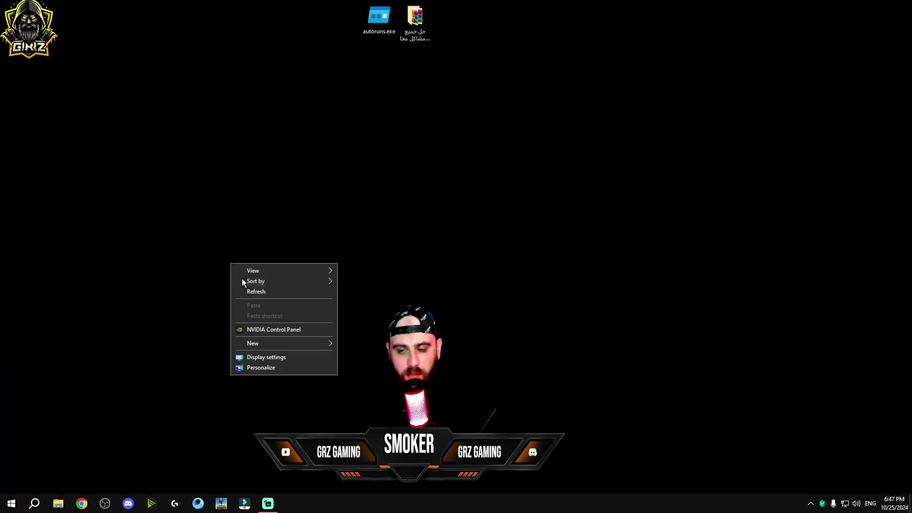
click(252, 292)
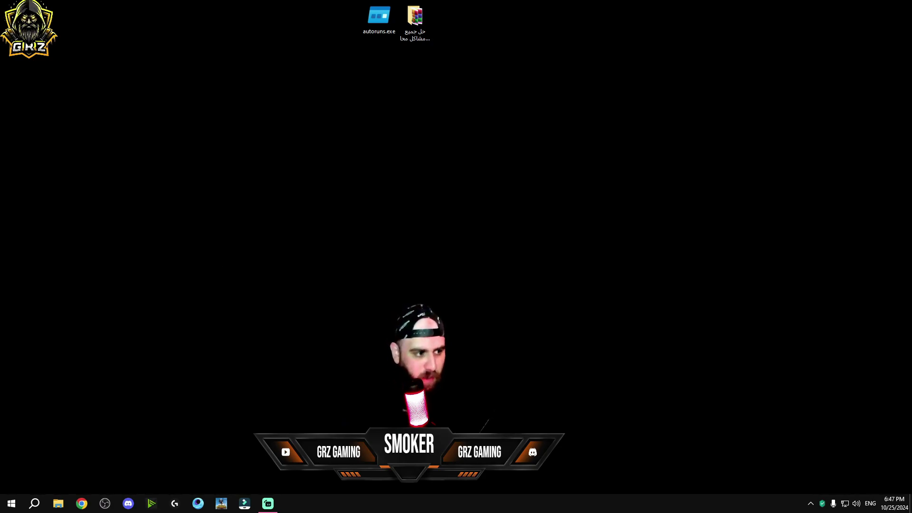
drag(193, 172, 235, 112)
drag(26, 22, 136, 335)
drag(275, 114, 271, 115)
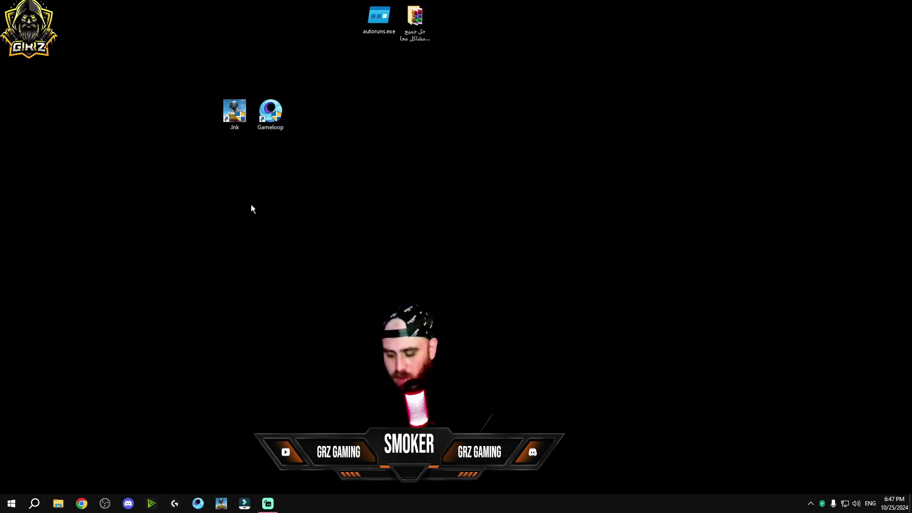
Launch the game from the .lnk shortcut with permission to make changes, and move both game shortcuts higher on the desktop.
double_click(235, 112)
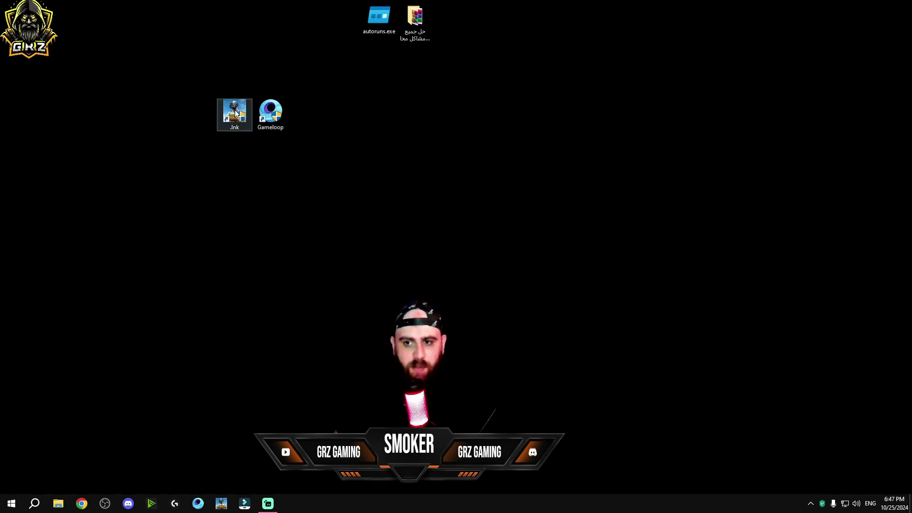
key(alt+y)
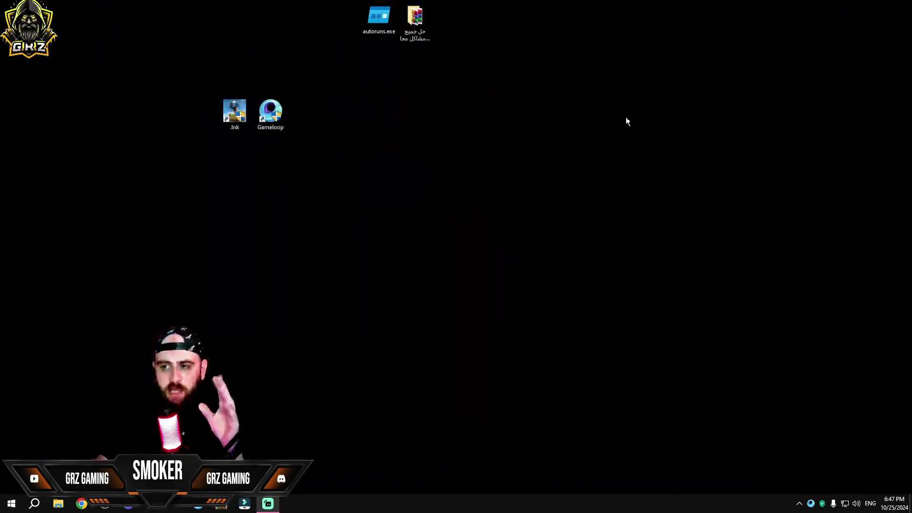
drag(235, 125, 238, 75)
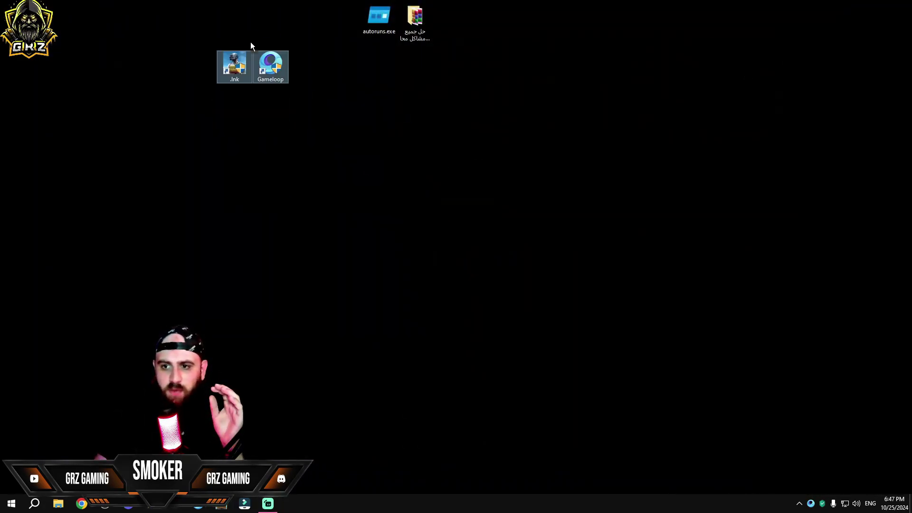
Launch autoruns.exe from the desktop and accept its license agreement.
double_click(383, 20)
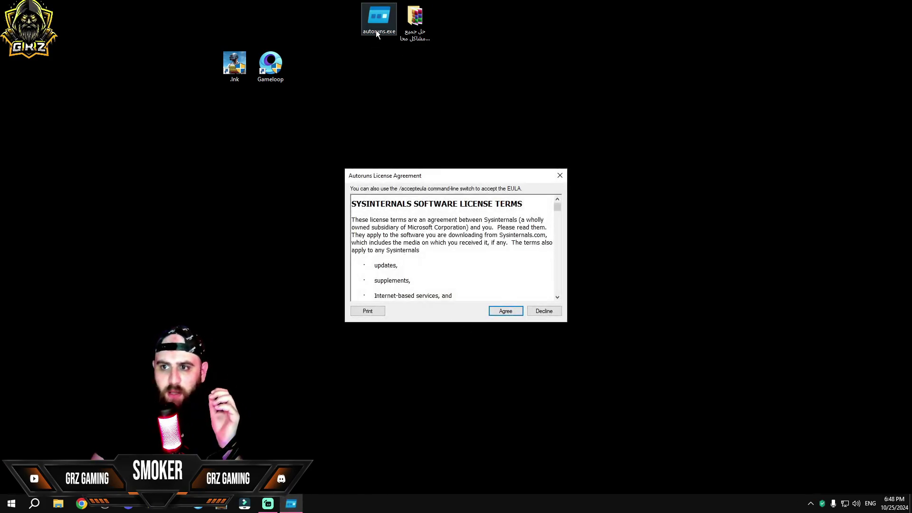
click(503, 317)
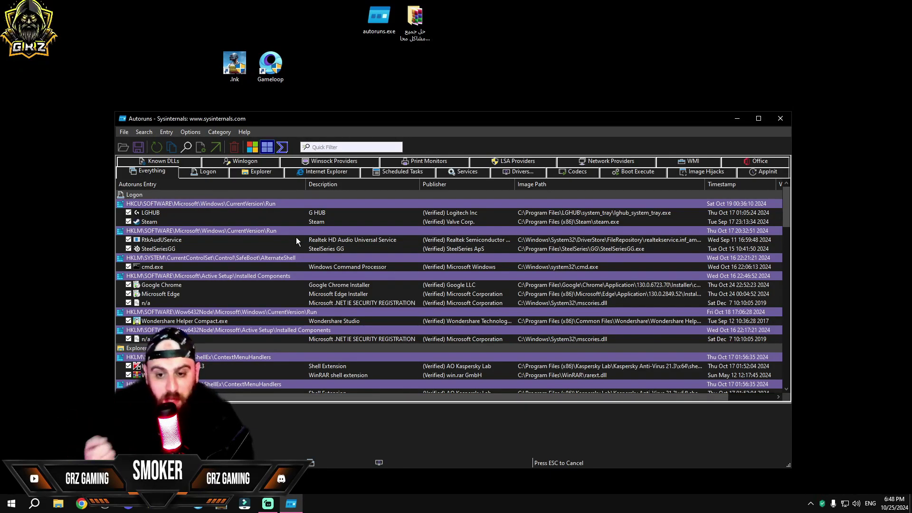
Disable the Steam startup entry and check the neighbouring LGHUB, RtkAudUService and SteelSeriesGG entries.
click(149, 214)
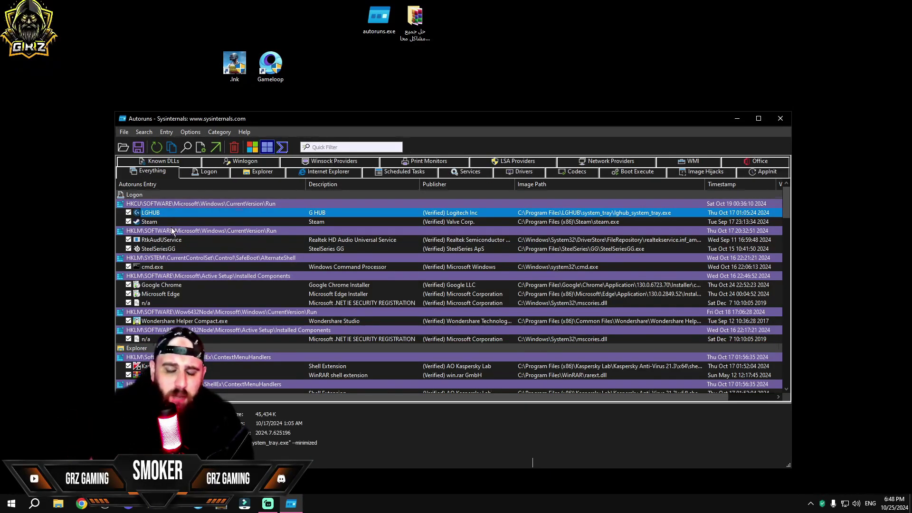
click(142, 223)
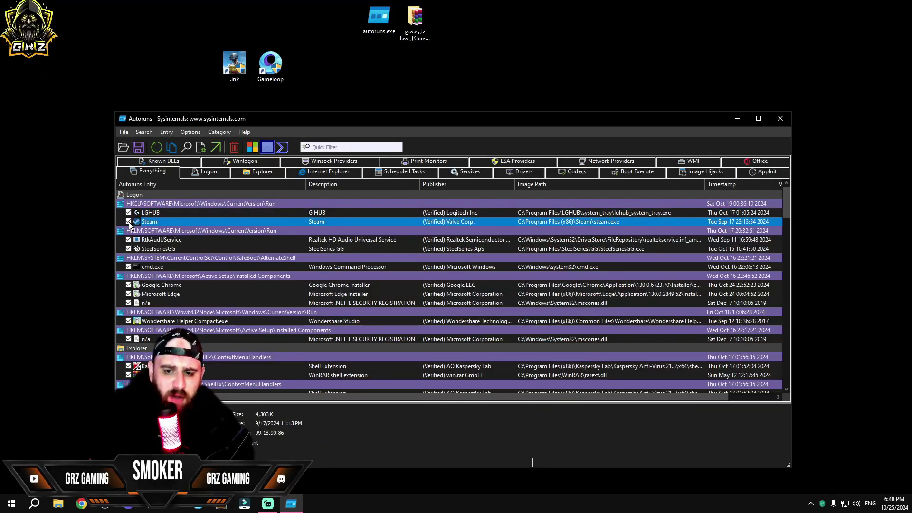
click(128, 222)
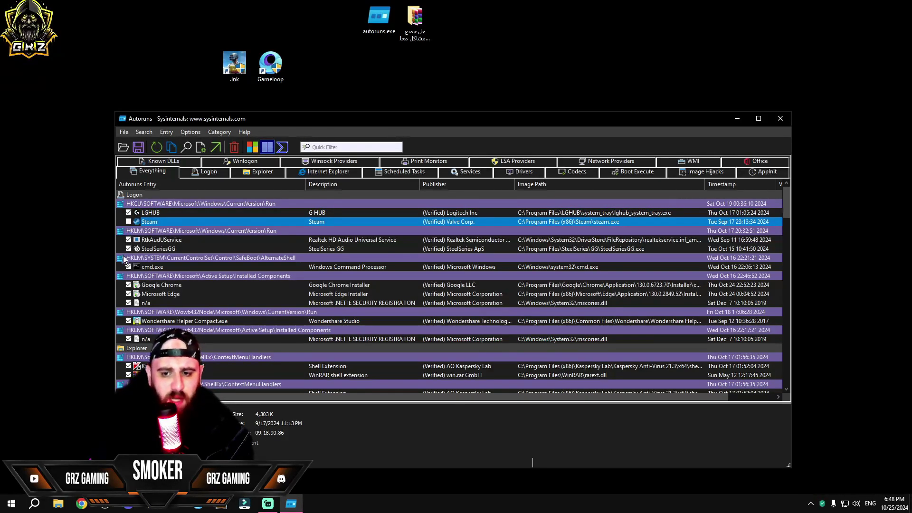
click(143, 241)
click(165, 250)
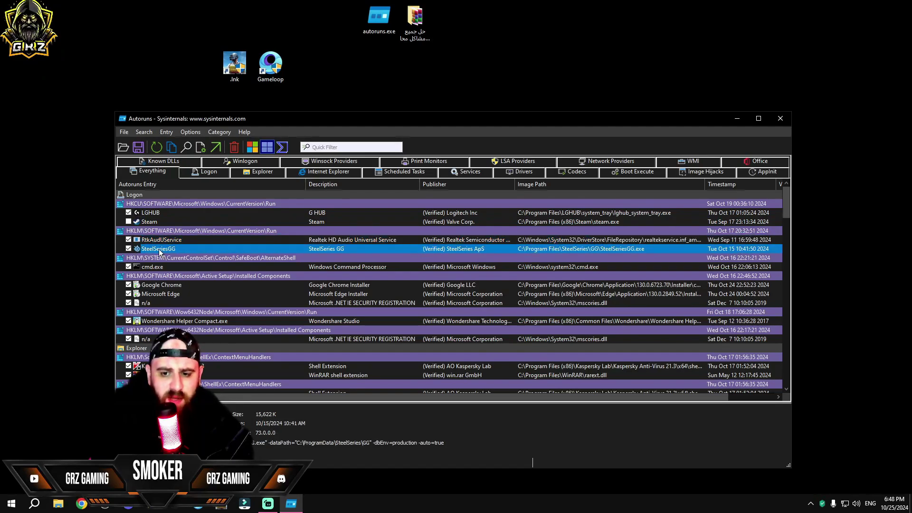
Try to disable the Microsoft Edge entry under Installed Components, and relaunch Autoruns as administrator.
scroll(140, 247, down, 2)
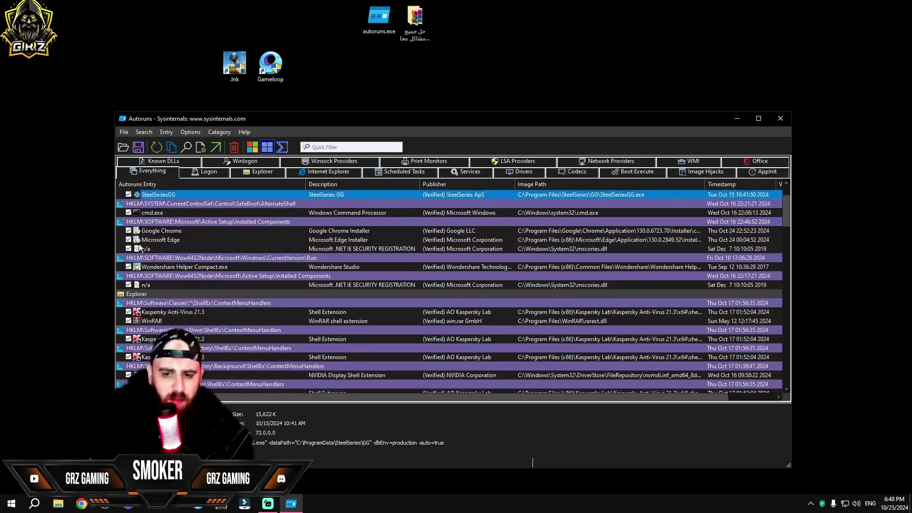
scroll(140, 247, up, 1)
click(160, 258)
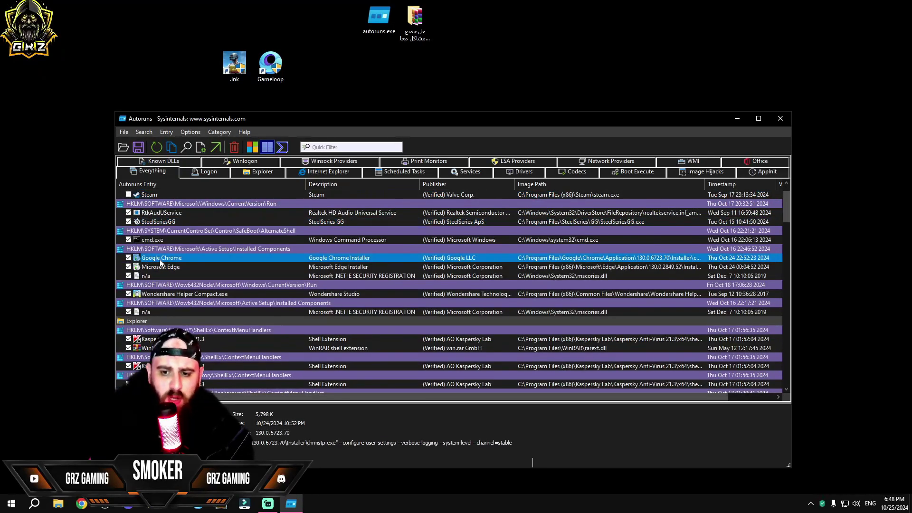
click(160, 266)
click(128, 266)
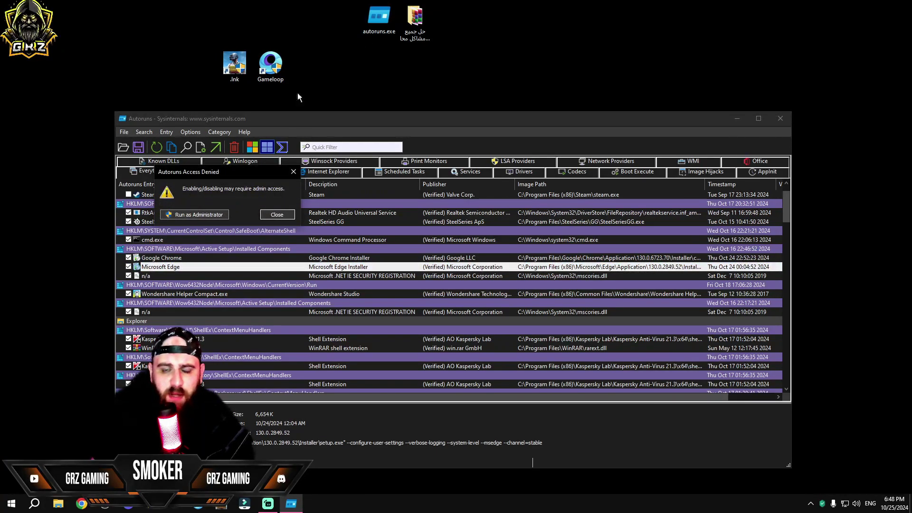
click(179, 215)
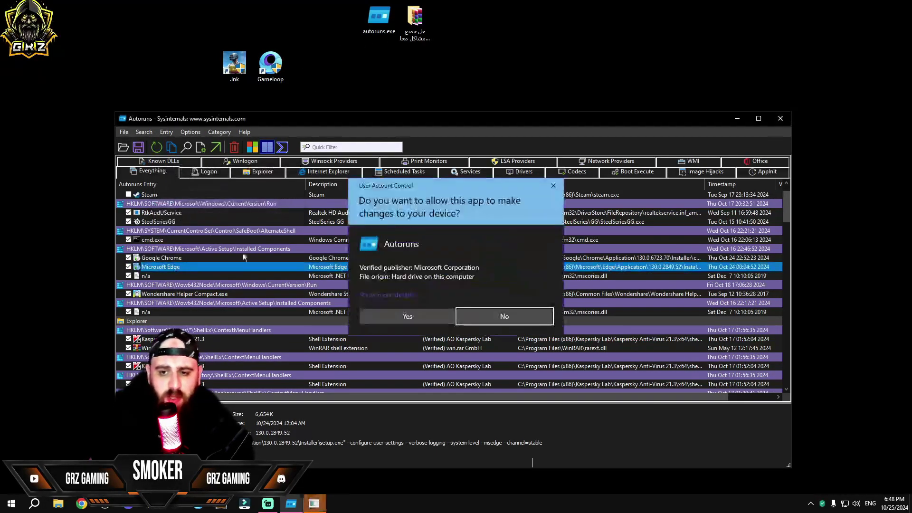
click(409, 315)
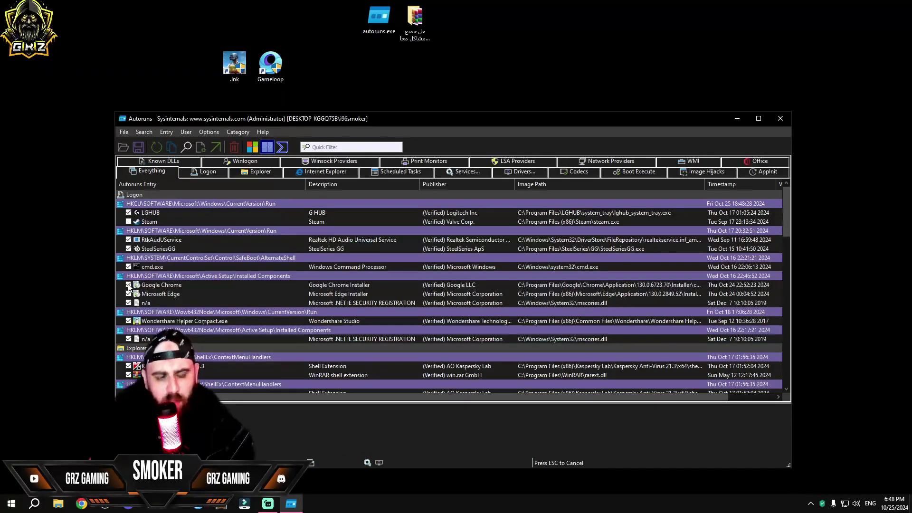
Disable the Google Chrome and Microsoft Edge entries under Installed Components.
click(129, 285)
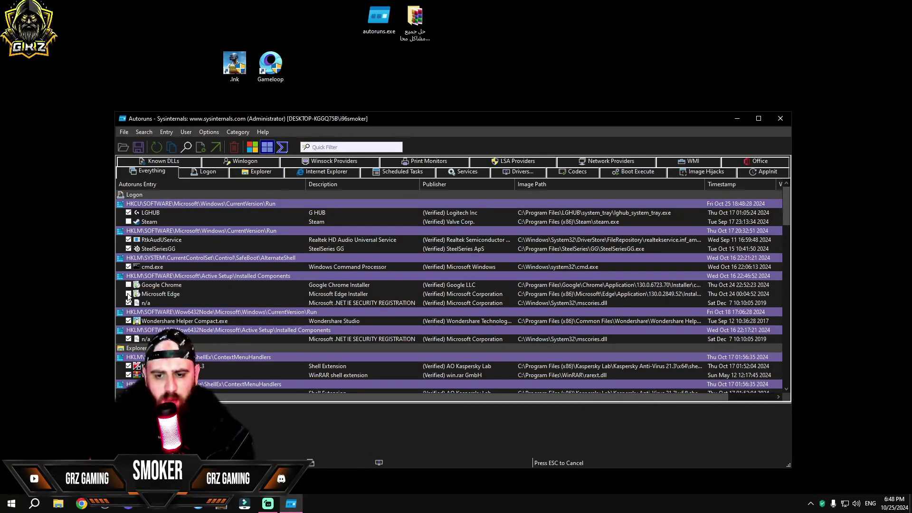
scroll(142, 271, down, 2)
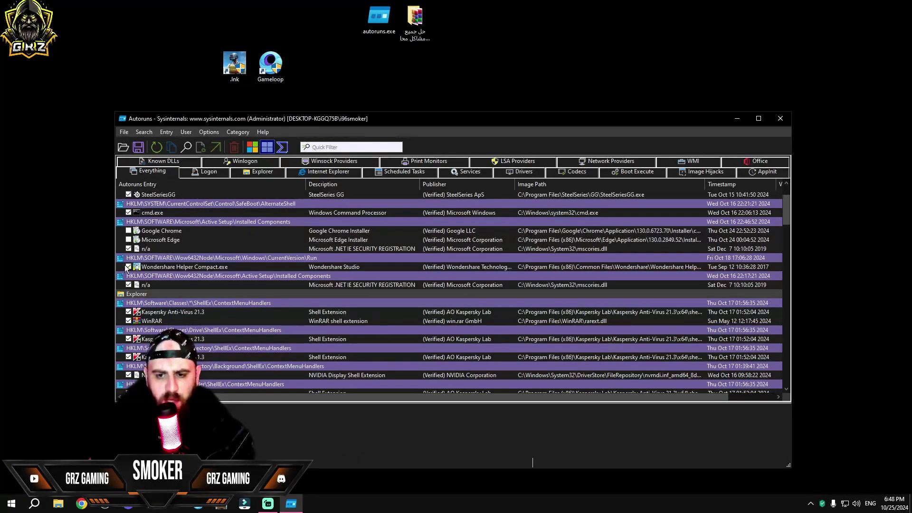
Disable the Wondershare Helper Compact.exe startup entry and the GCC scheduled task.
click(137, 269)
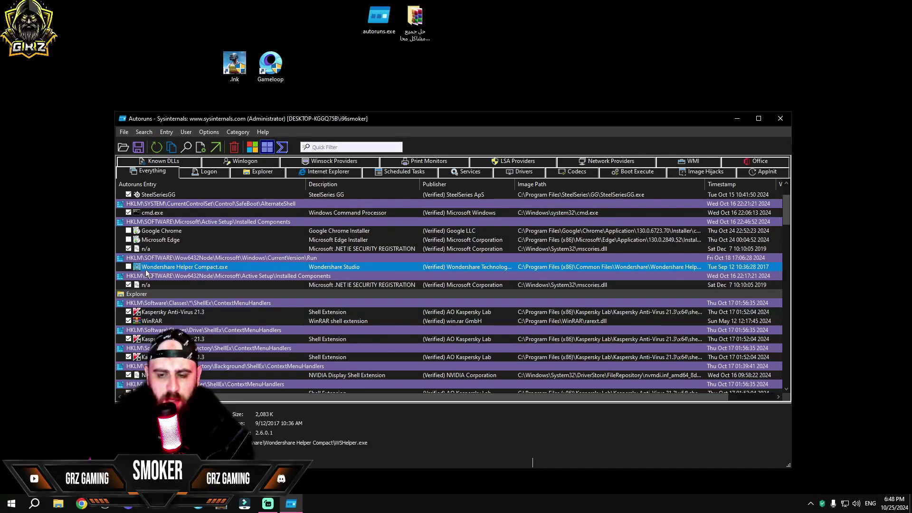
scroll(146, 272, down, 6)
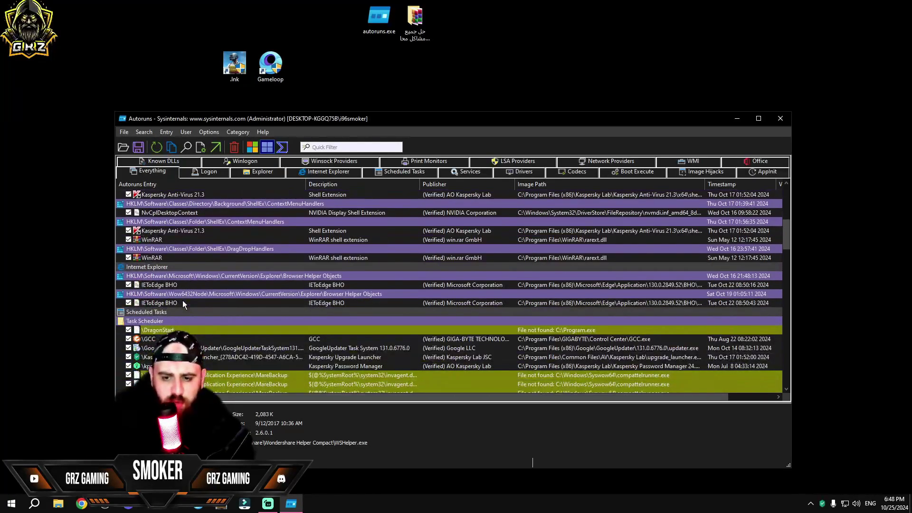
scroll(184, 304, down, 1)
scroll(136, 321, down, 1)
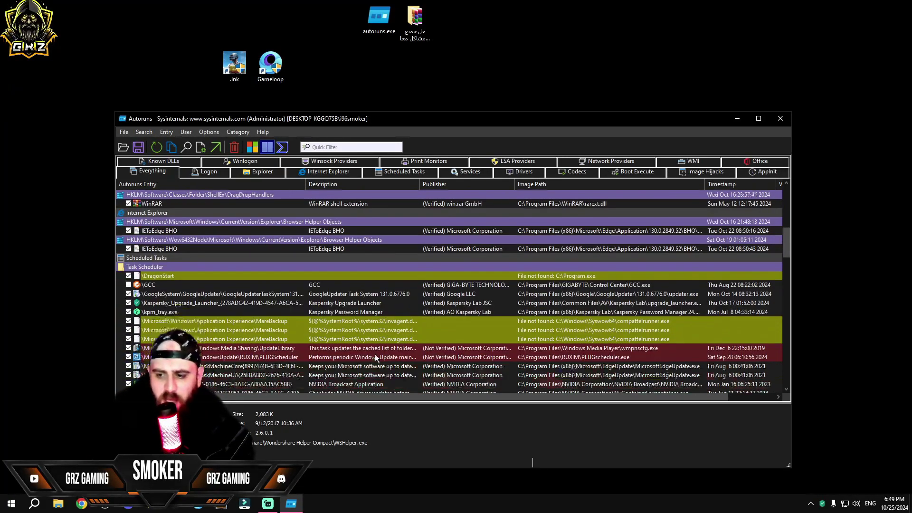
Check the PLUGScheduler scheduled task and disable the kpm_tray.exe task.
click(204, 357)
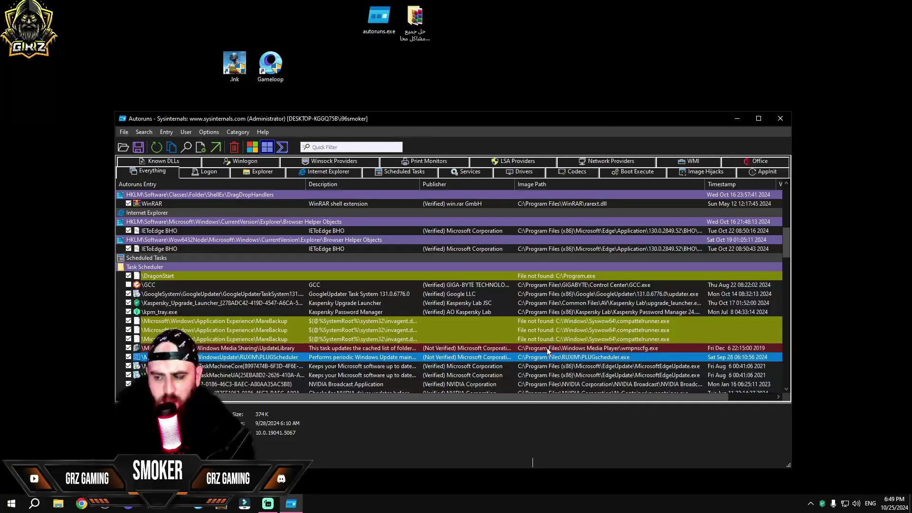
scroll(328, 337, up, 1)
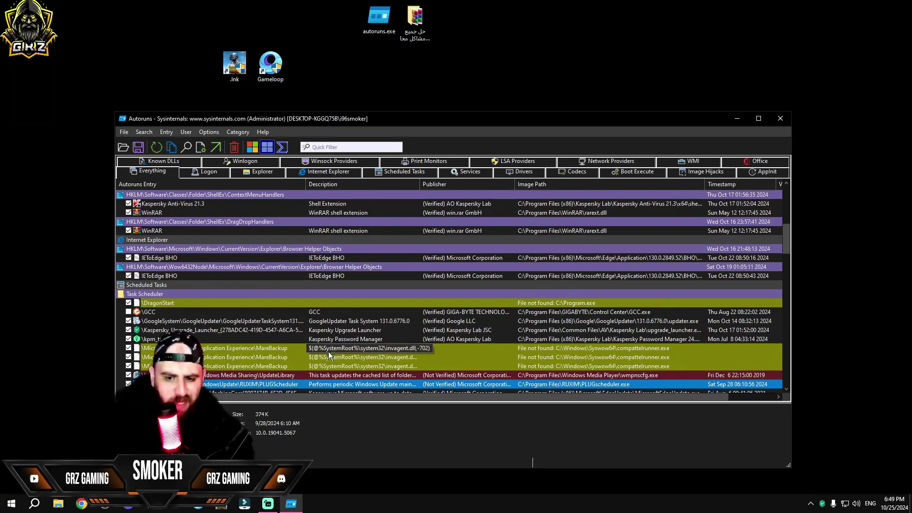
scroll(266, 341, up, 1)
scroll(166, 314, down, 2)
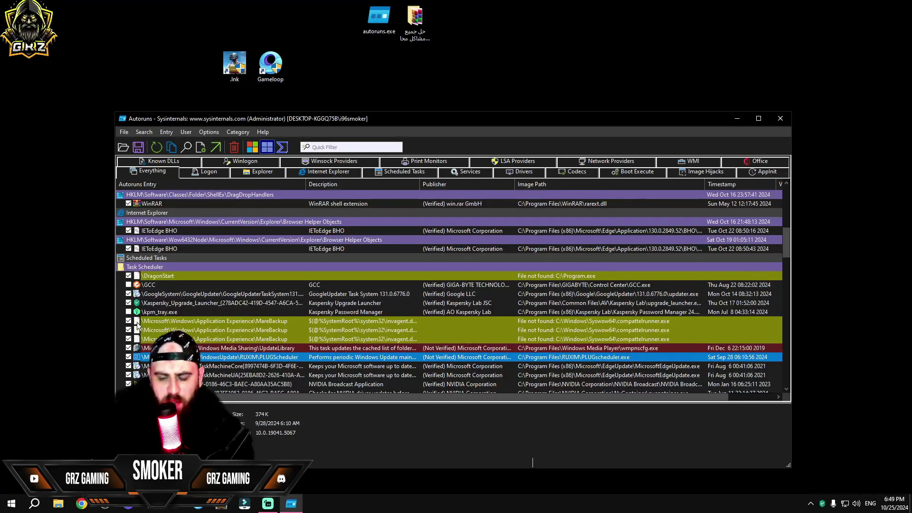
Disable the Steam Client Service and UltraViewer service entries under Services.
scroll(138, 325, down, 1)
scroll(141, 295, down, 4)
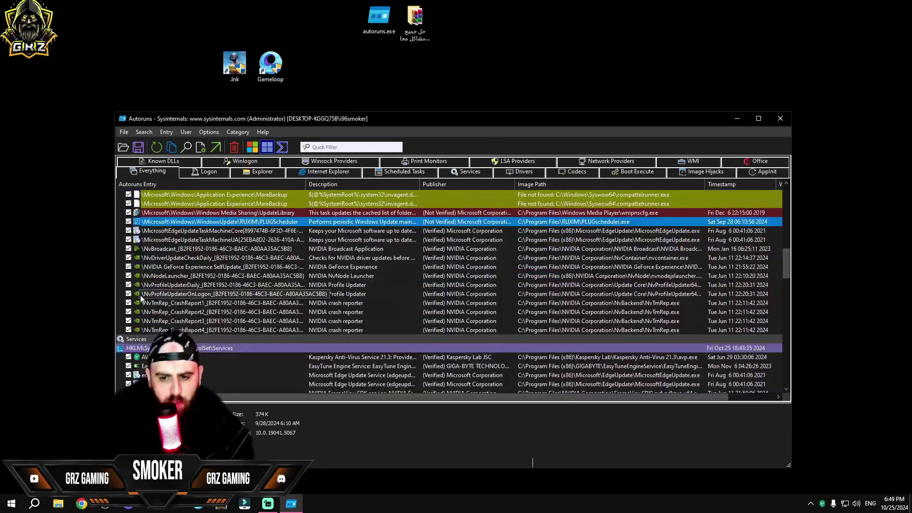
scroll(130, 294, down, 2)
scroll(136, 284, down, 3)
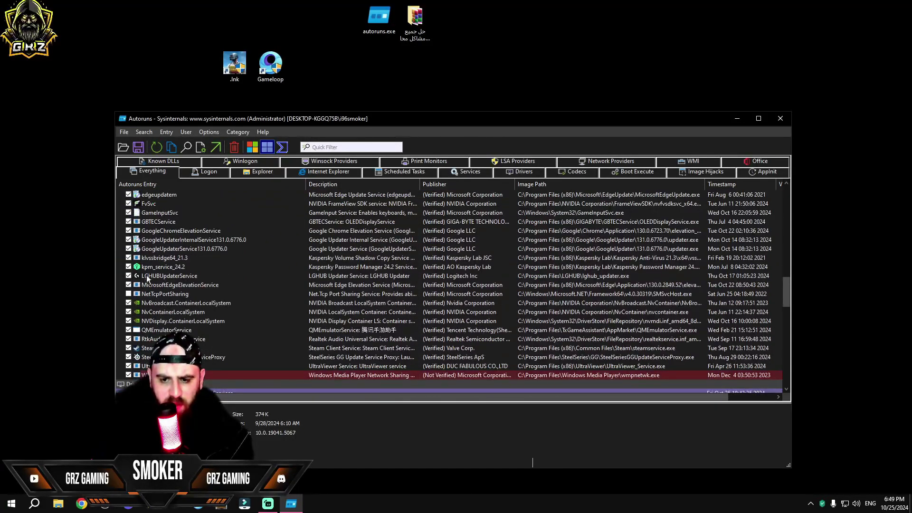
click(145, 295)
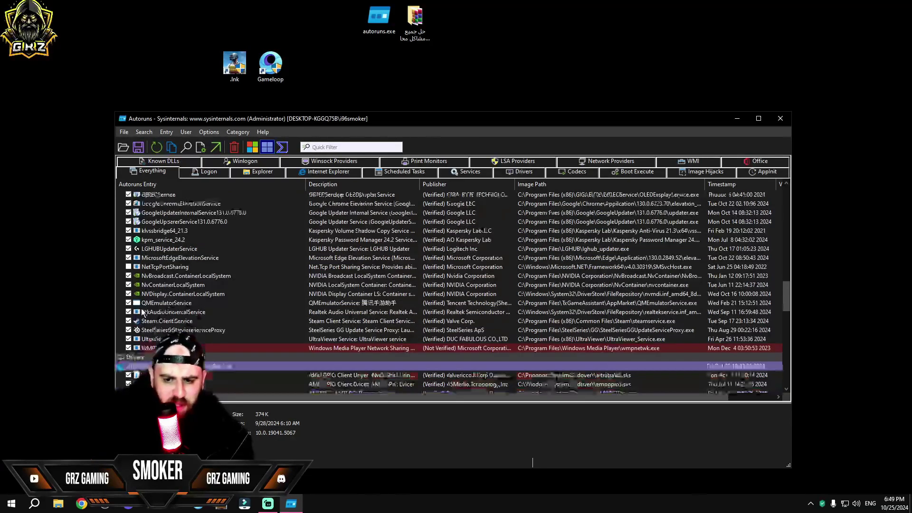
scroll(140, 307, down, 1)
click(128, 321)
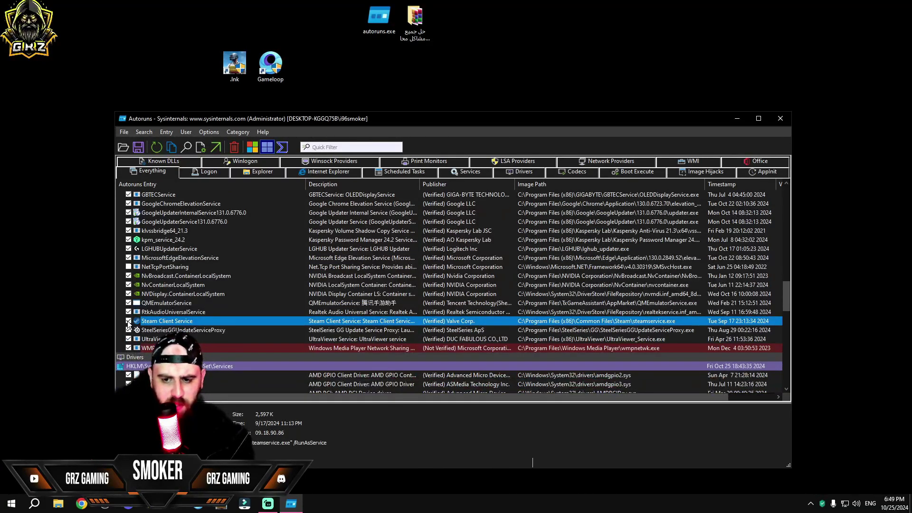
click(128, 339)
Review the remaining entries through to the Office section and close Autoruns.
scroll(164, 276, down, 8)
scroll(164, 277, down, 15)
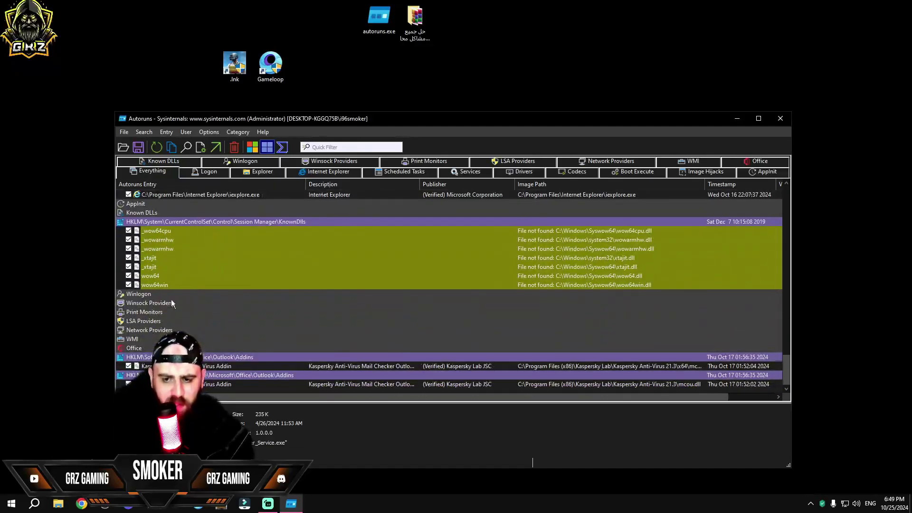
scroll(171, 299, up, 10)
click(781, 118)
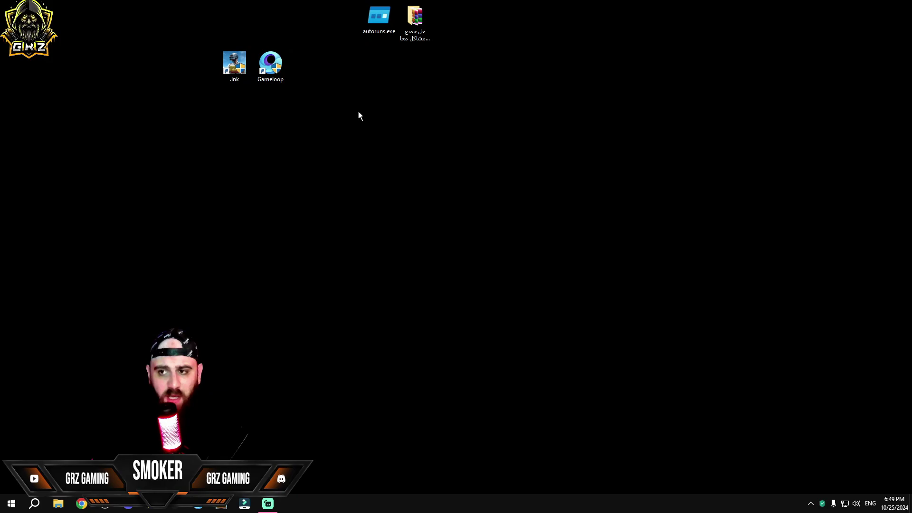
Open the desktop folder "حل جميع مشاكل محاكي جيم لوب 3.4" and move its window clear of the desktop shortcuts.
right_click(486, 504)
click(291, 250)
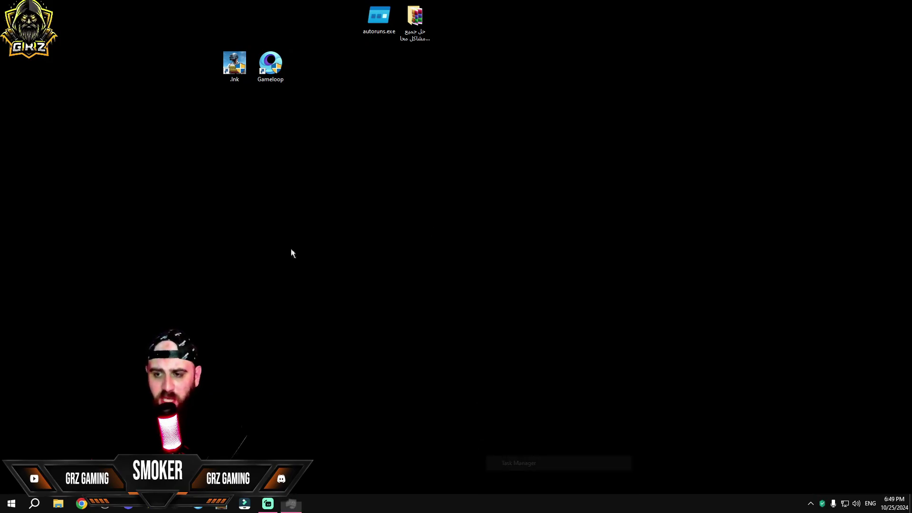
double_click(415, 18)
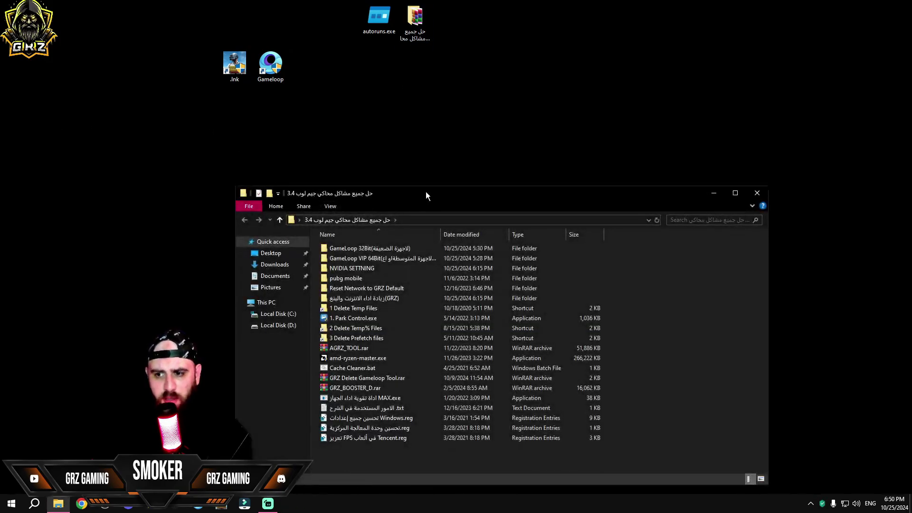
drag(426, 192, 386, 144)
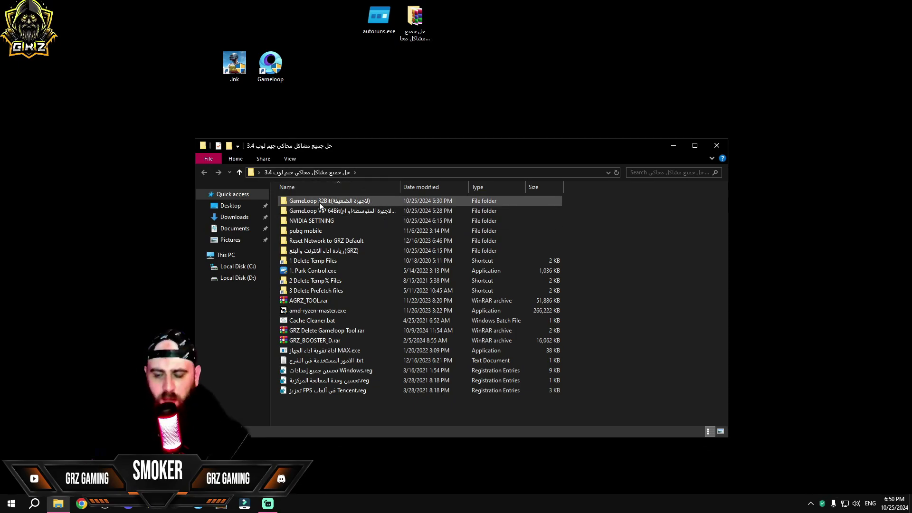
drag(275, 90, 221, 51)
click(371, 94)
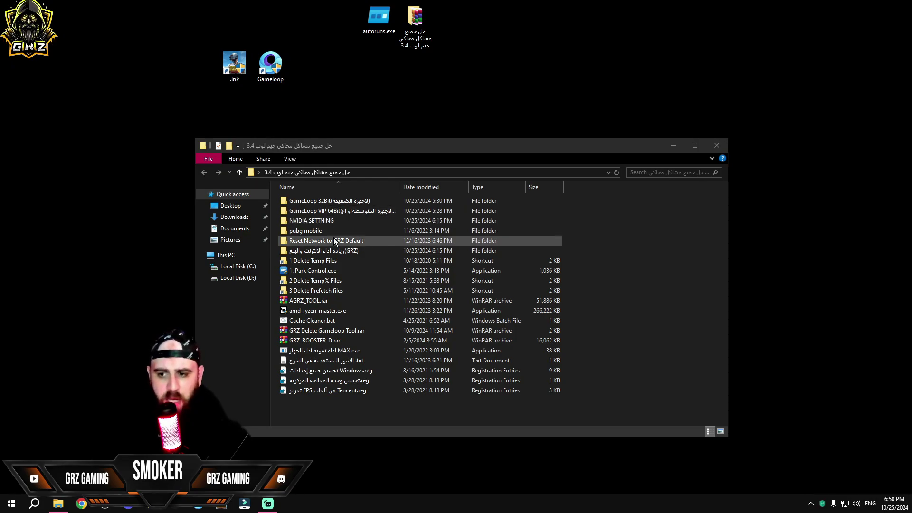
double_click(324, 330)
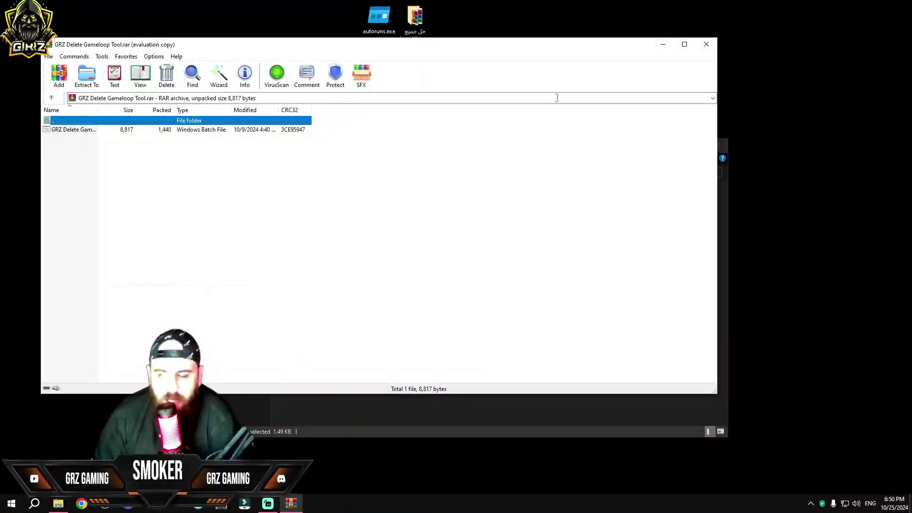
click(706, 44)
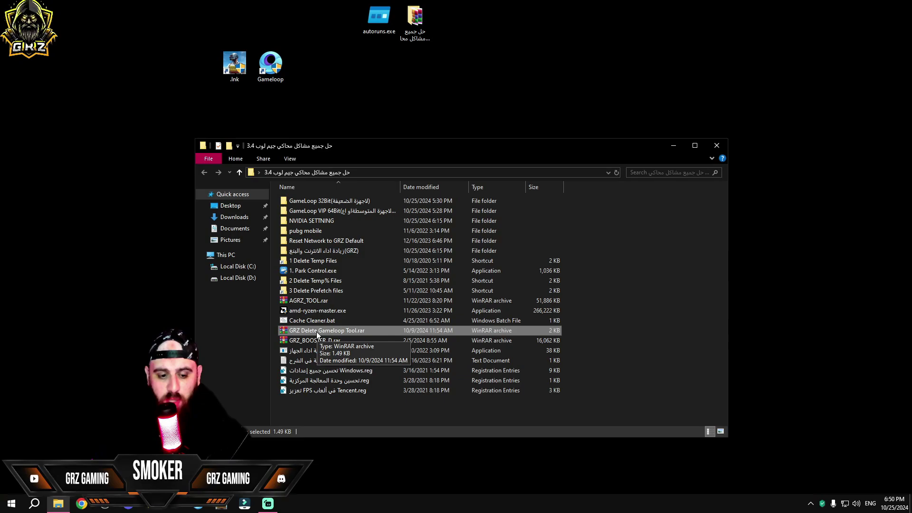
right_click(316, 332)
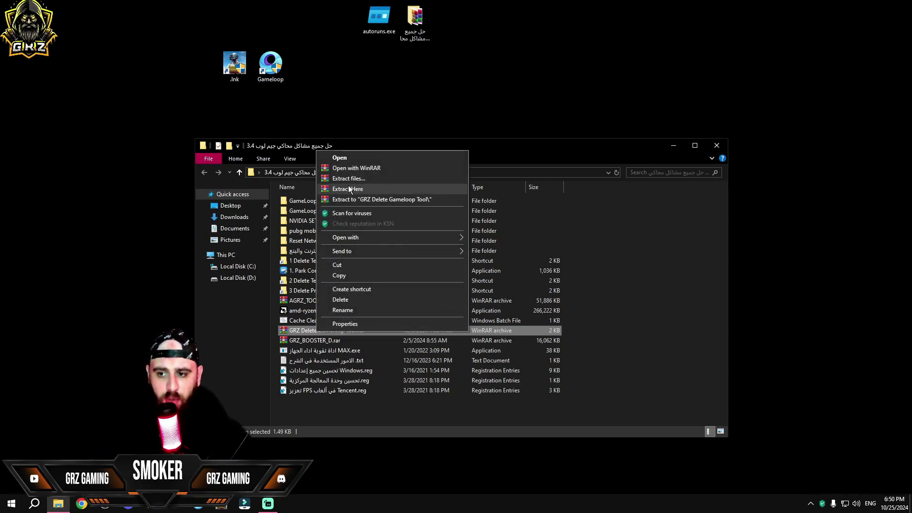
click(343, 309)
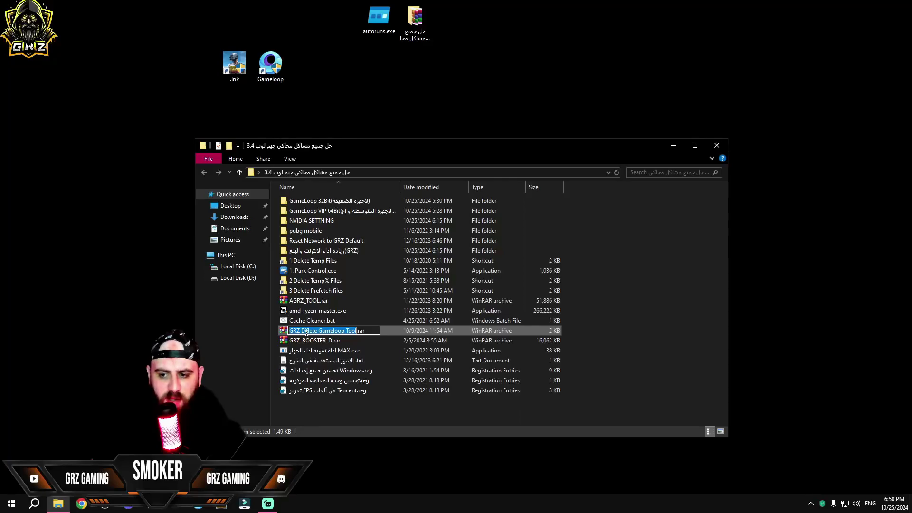
key(Escape)
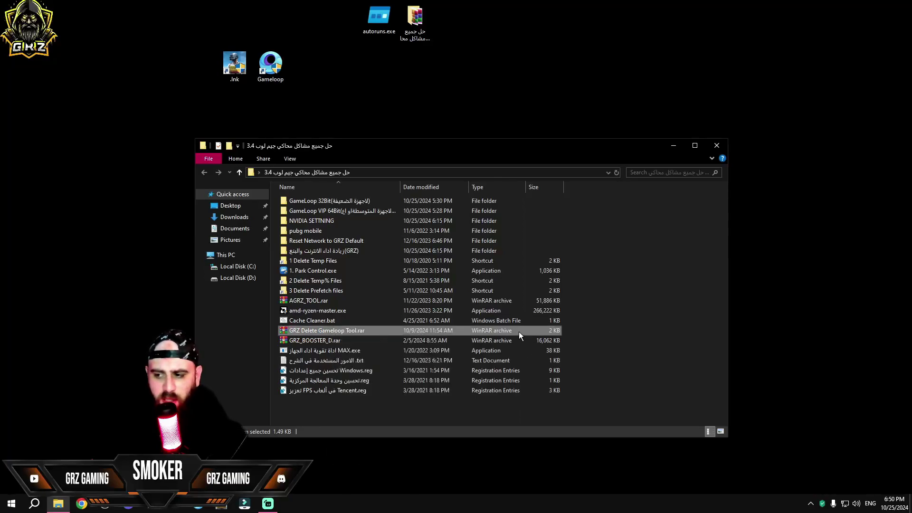
Extract GRZ Delete Gameloop Tool.rar into the current folder and select the extracted batch file.
right_click(491, 329)
click(518, 183)
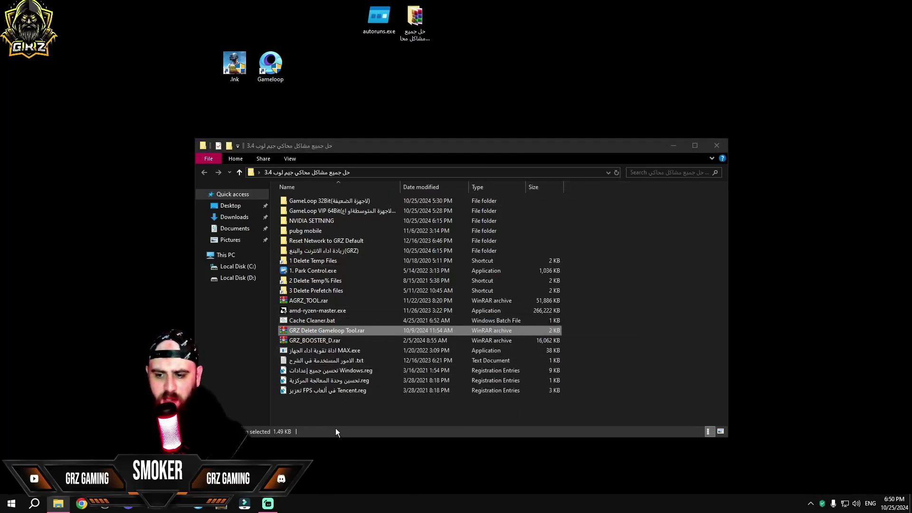
click(305, 334)
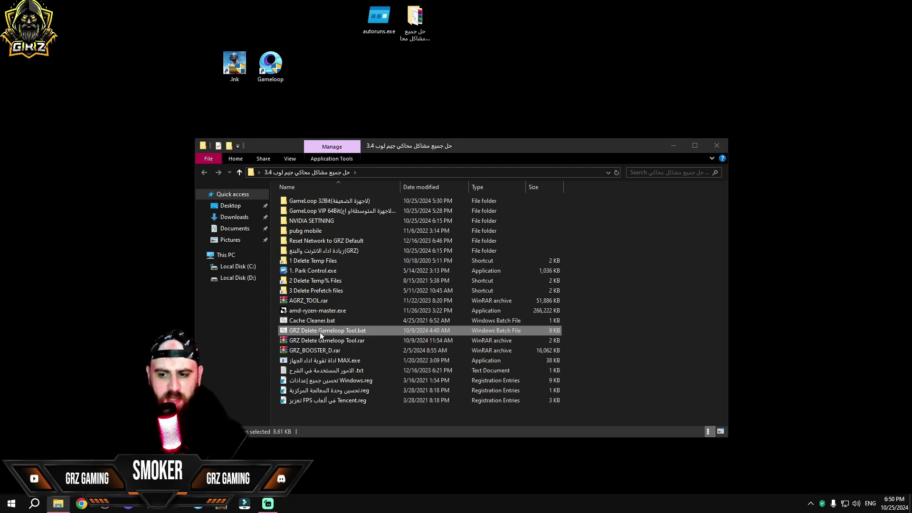
Run GRZ Delete Gameloop Tool.bat as administrator and dismiss its welcome message.
right_click(320, 331)
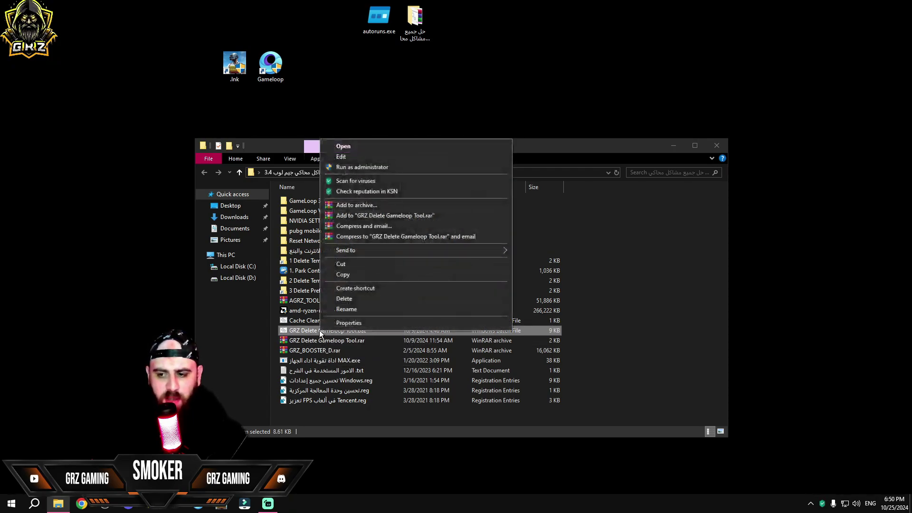
click(352, 167)
click(400, 366)
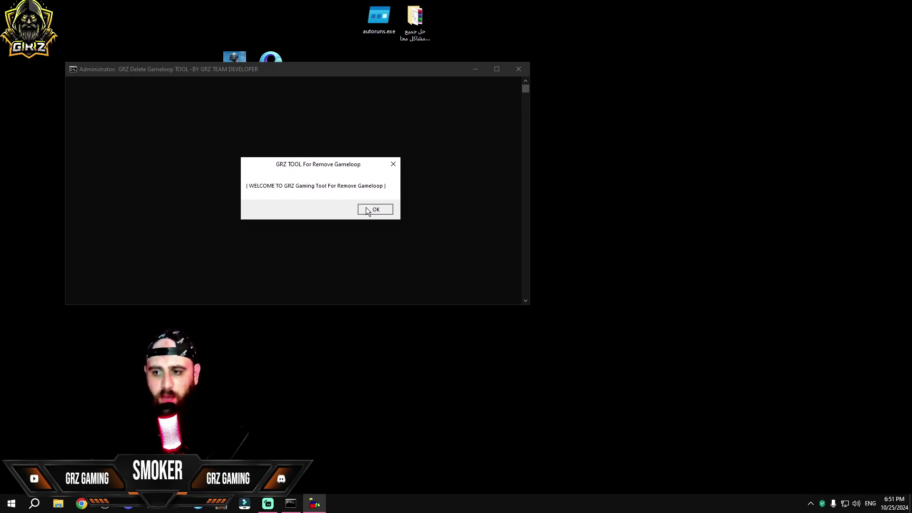
click(367, 209)
drag(190, 69, 315, 97)
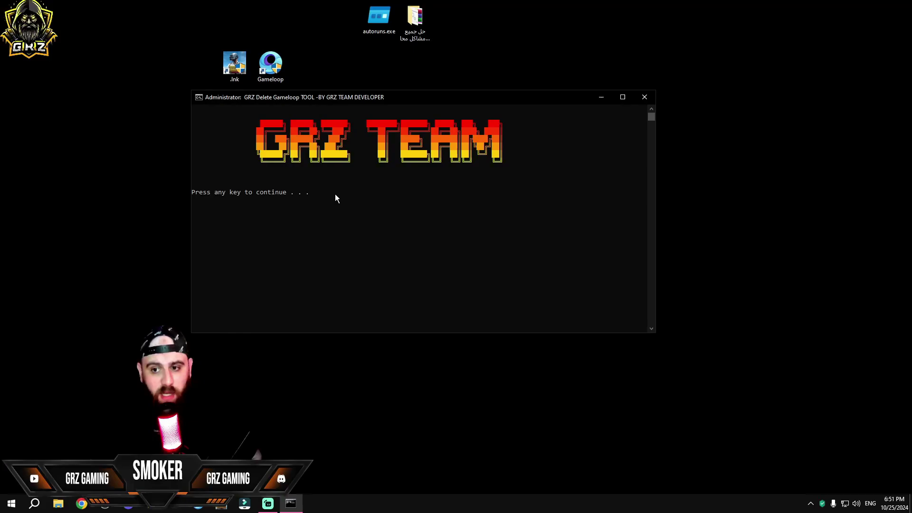
Delete Gameloop with option 1 of the removal tool and exit the tool when it finishes.
key(Return)
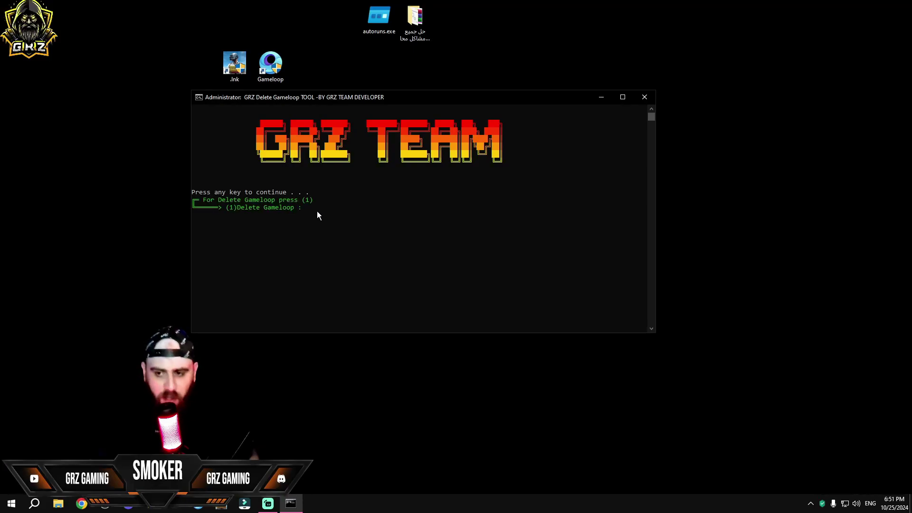
text(1)
key(Return)
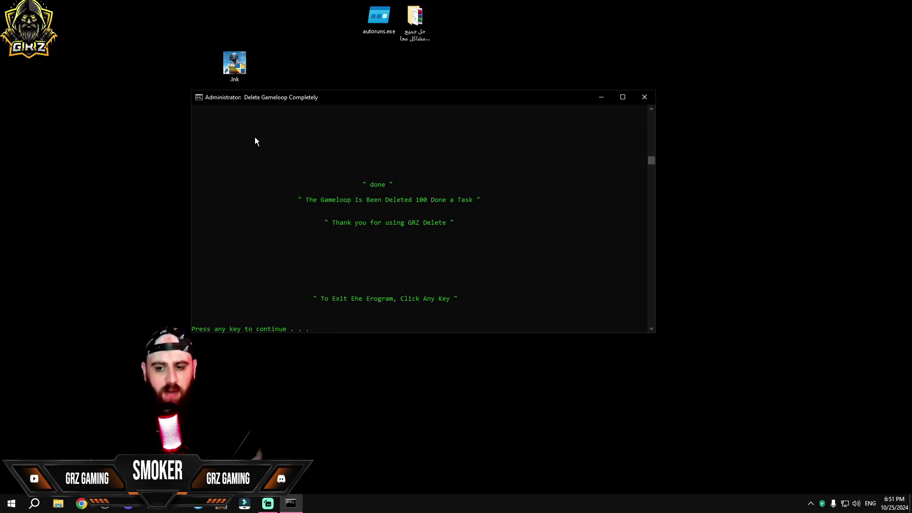
key(Return)
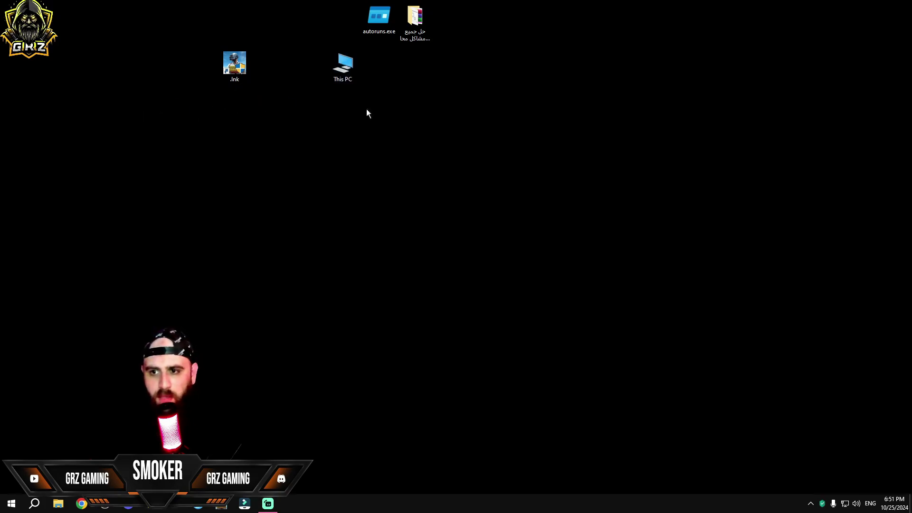
Examine the root folders of drives C: and D: for leftover Gameloop folders, and close the file window.
double_click(340, 62)
drag(314, 121, 305, 111)
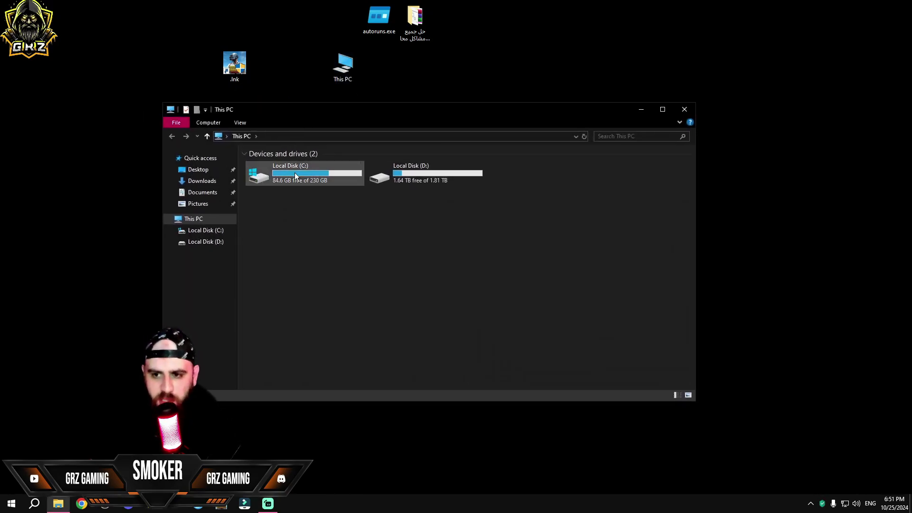
double_click(293, 178)
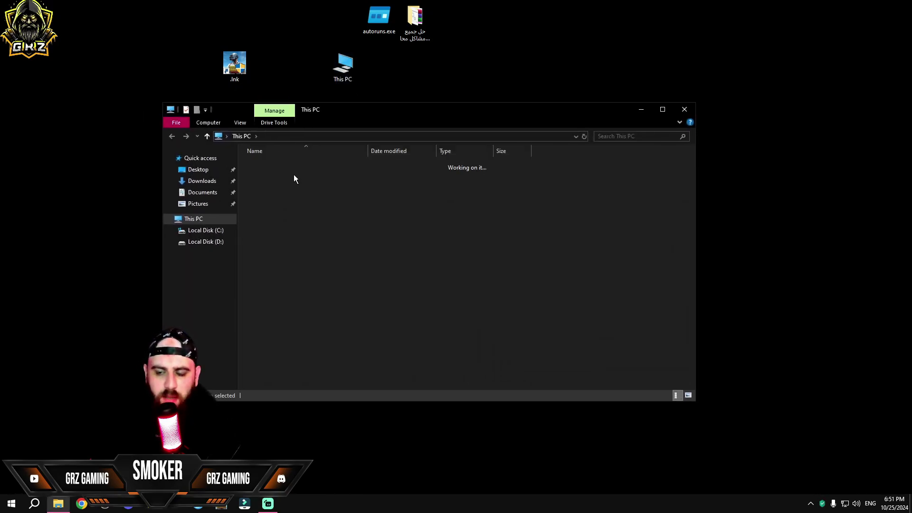
drag(272, 271, 278, 167)
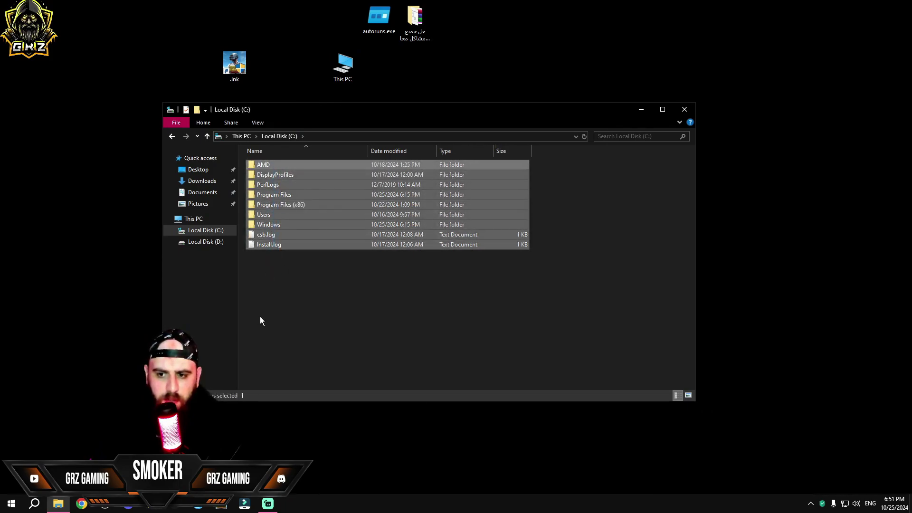
click(194, 218)
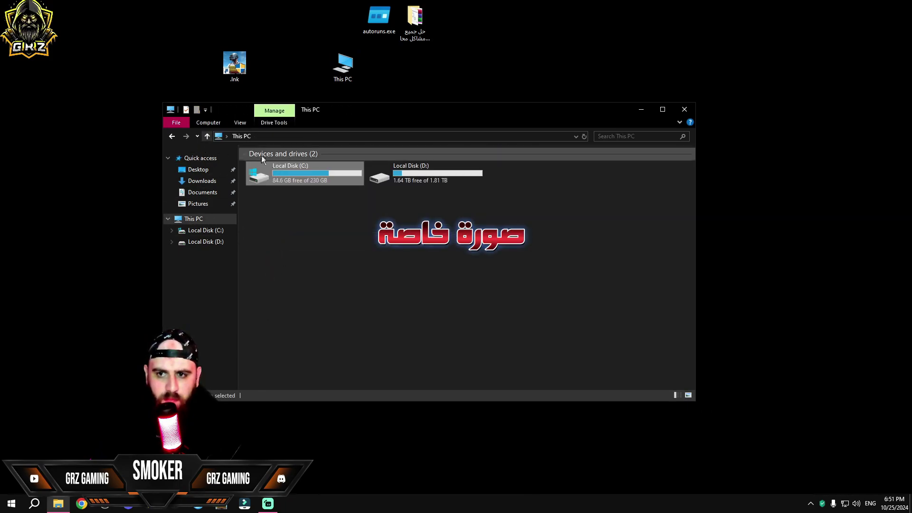
double_click(417, 176)
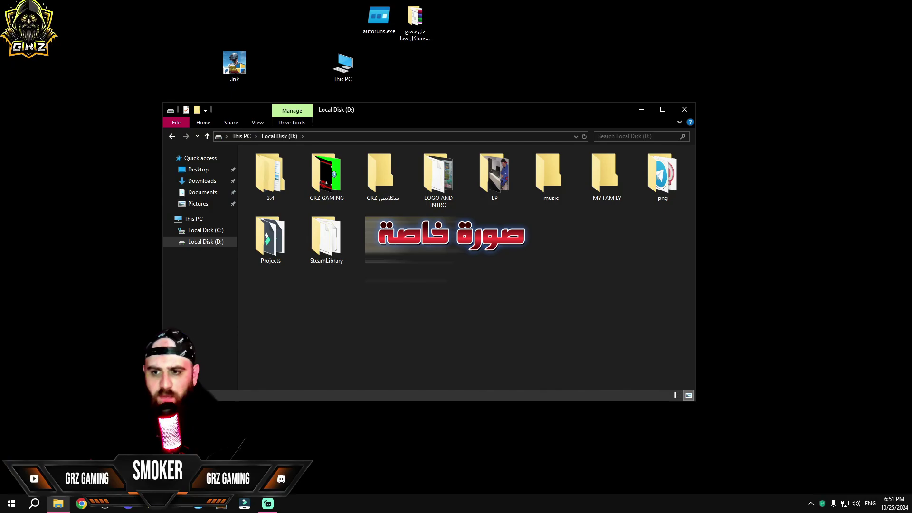
click(684, 111)
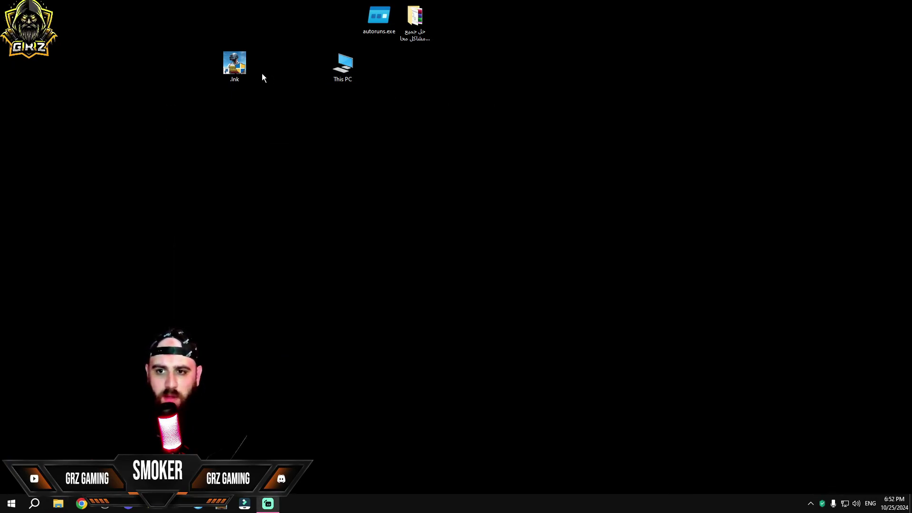
Test the leftover Gameloop shortcut on the desktop, delete it, and place the This PC icon beside autoruns.exe.
double_click(233, 67)
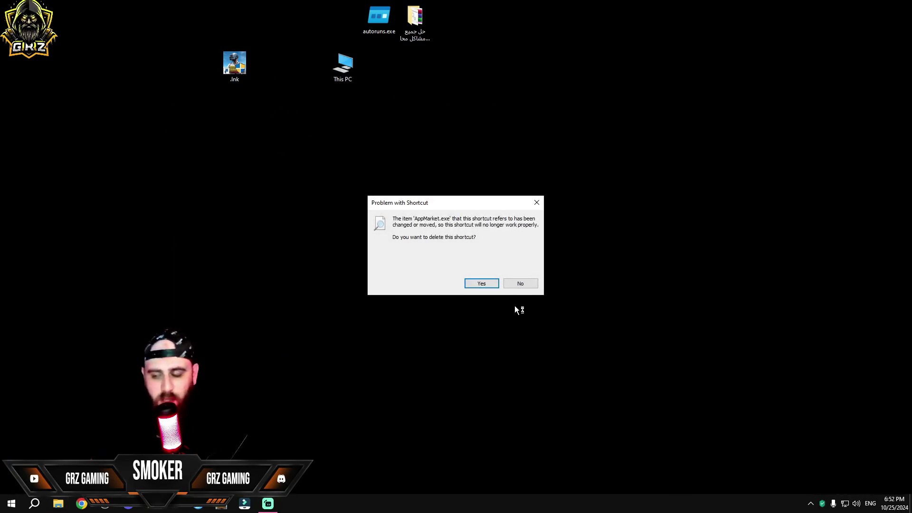
click(521, 283)
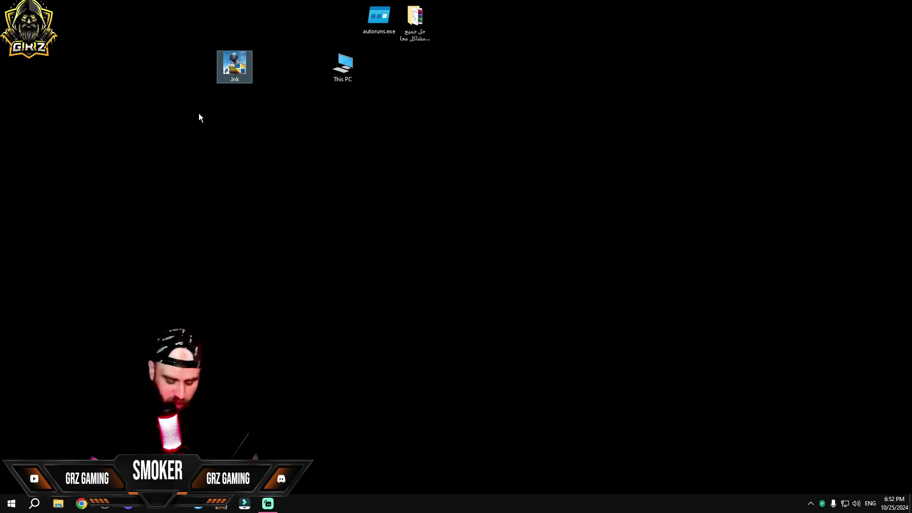
key(Delete)
drag(343, 66, 345, 35)
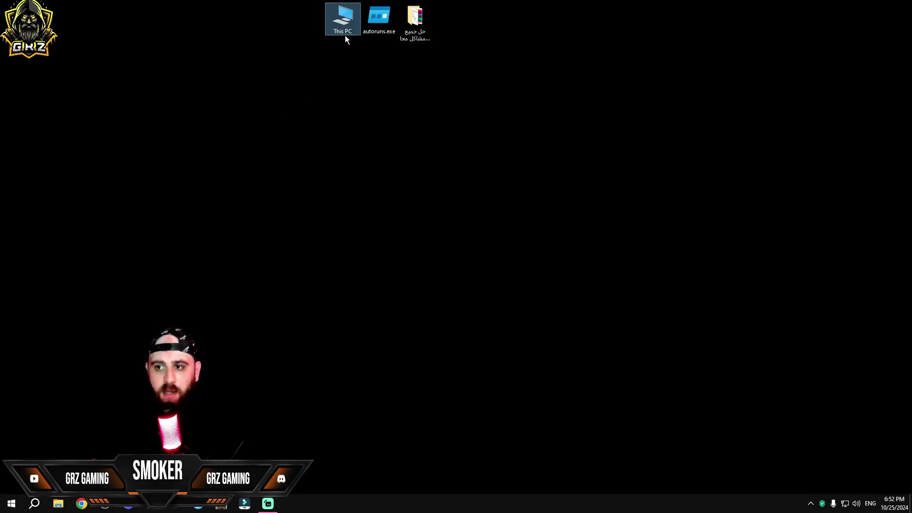
click(369, 163)
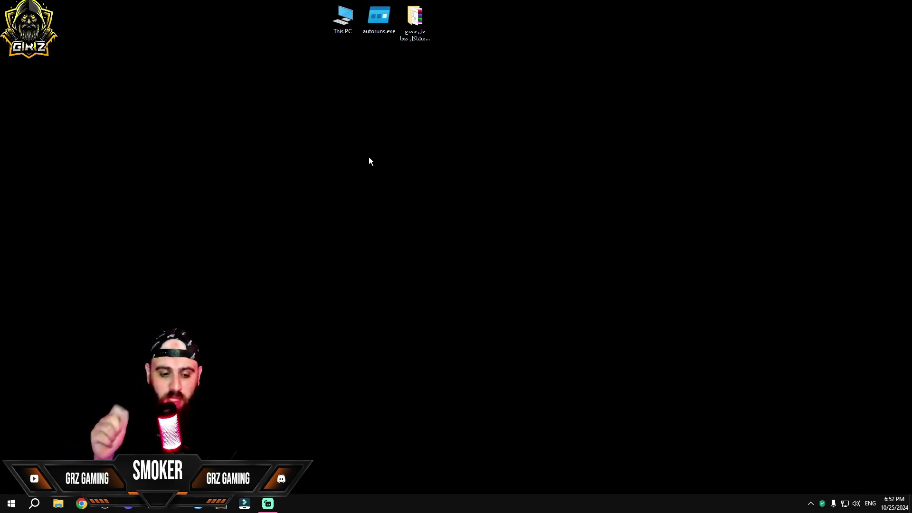
Open the desktop folder of Gameloop fixes and bring up Disk Management in Computer Management.
double_click(415, 19)
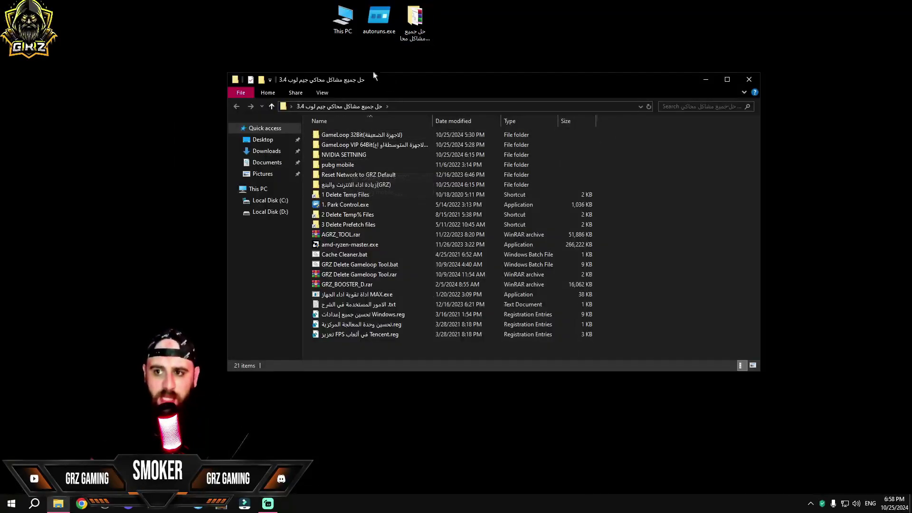
right_click(348, 28)
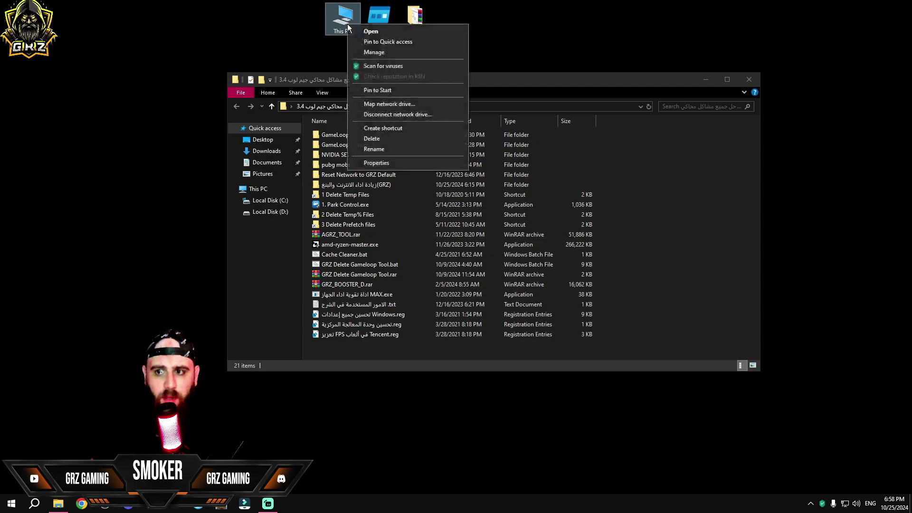
click(361, 53)
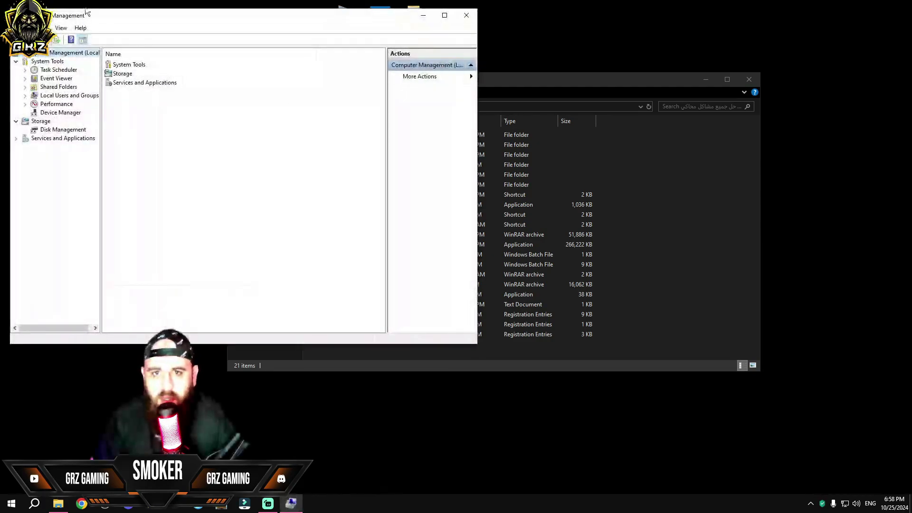
drag(100, 15, 342, 39)
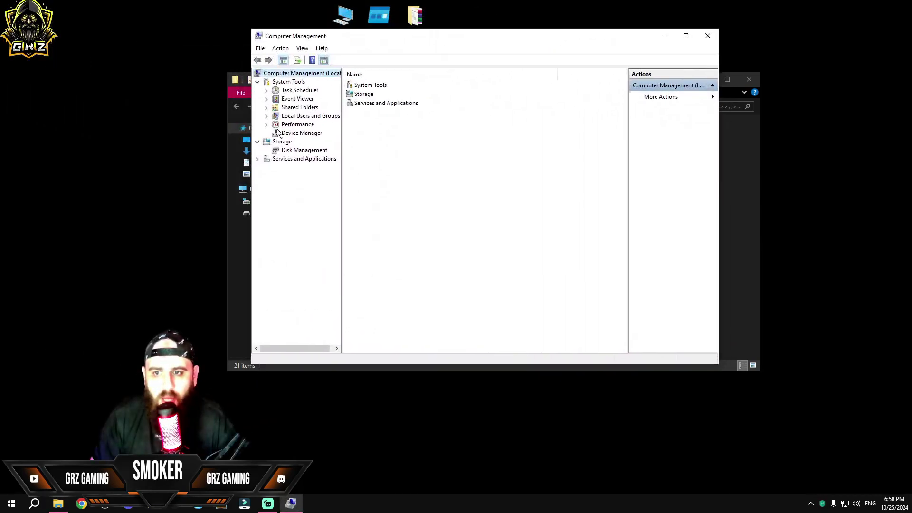
click(295, 151)
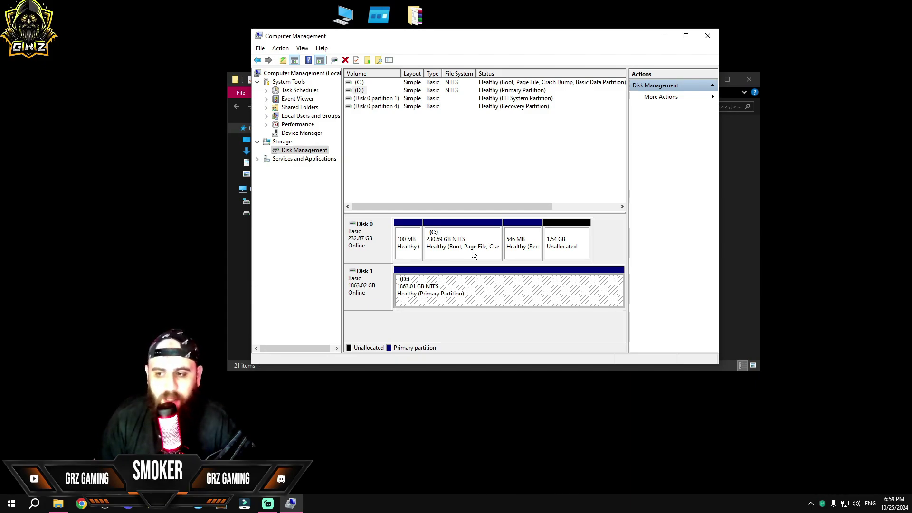
Try to remove drive letter D: from the Disk 1 volume, decline the final confirmation, and close the open windows.
right_click(435, 287)
click(466, 322)
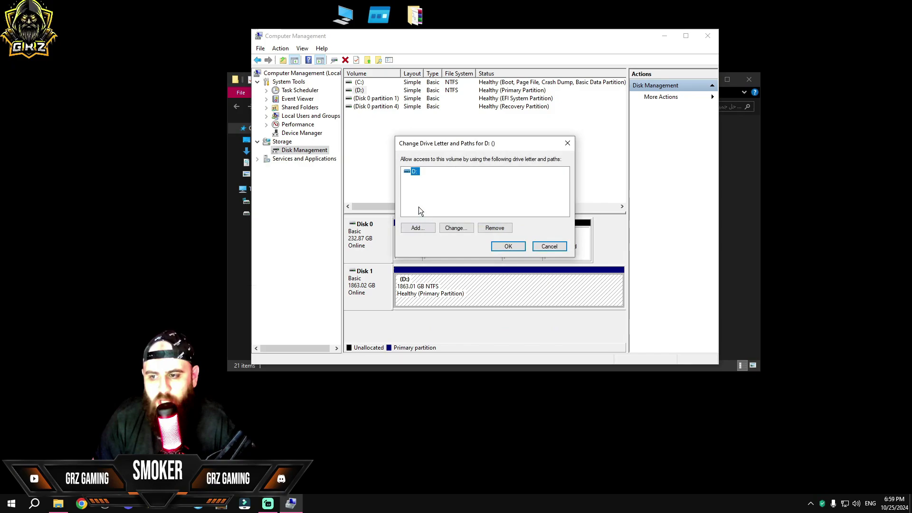
click(495, 228)
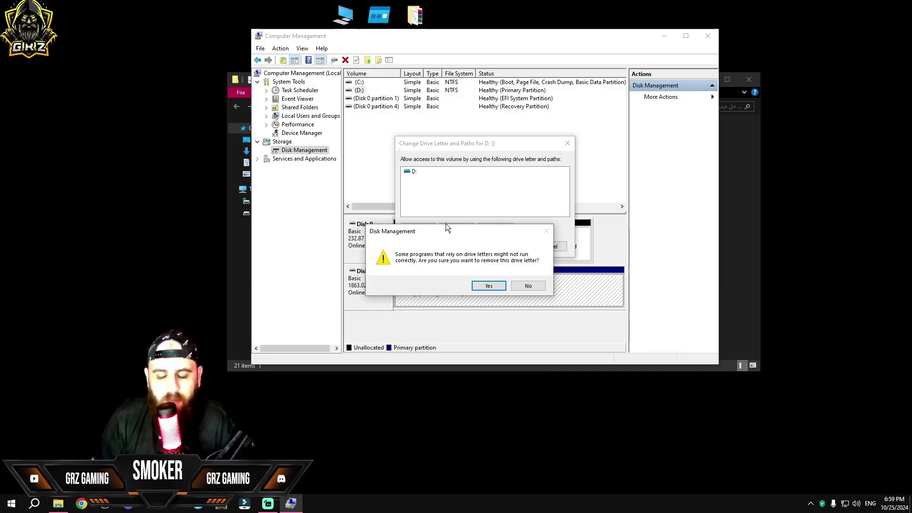
click(487, 288)
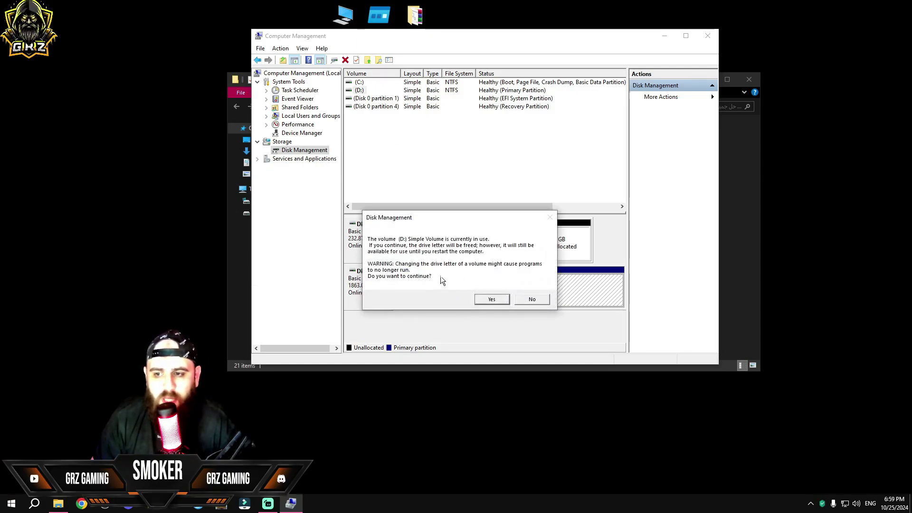
click(531, 299)
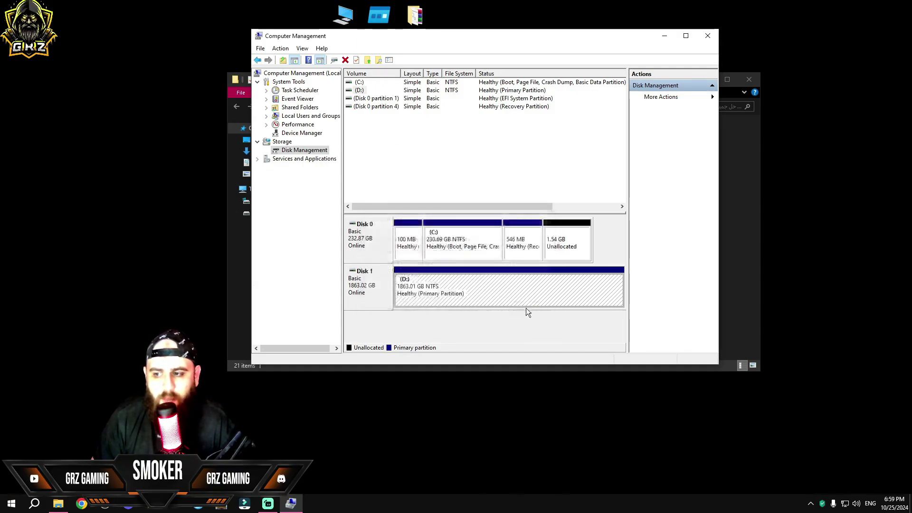
click(245, 285)
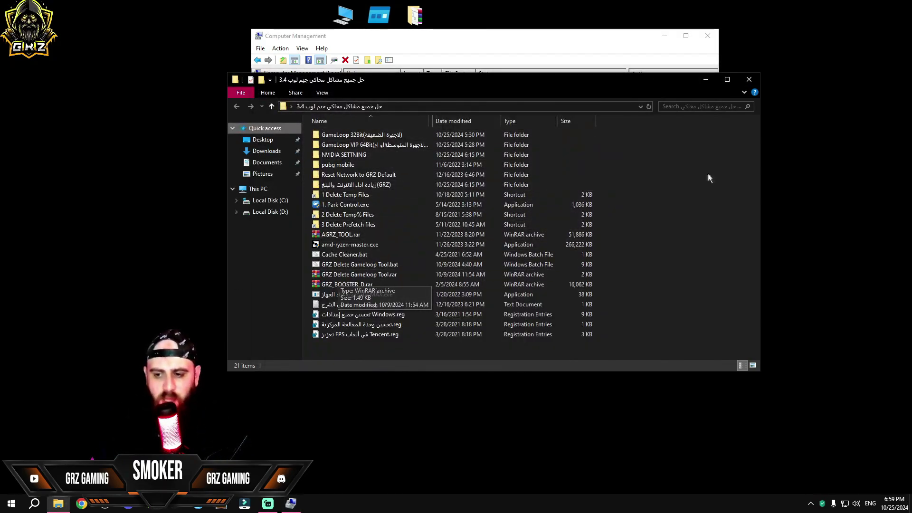
click(750, 80)
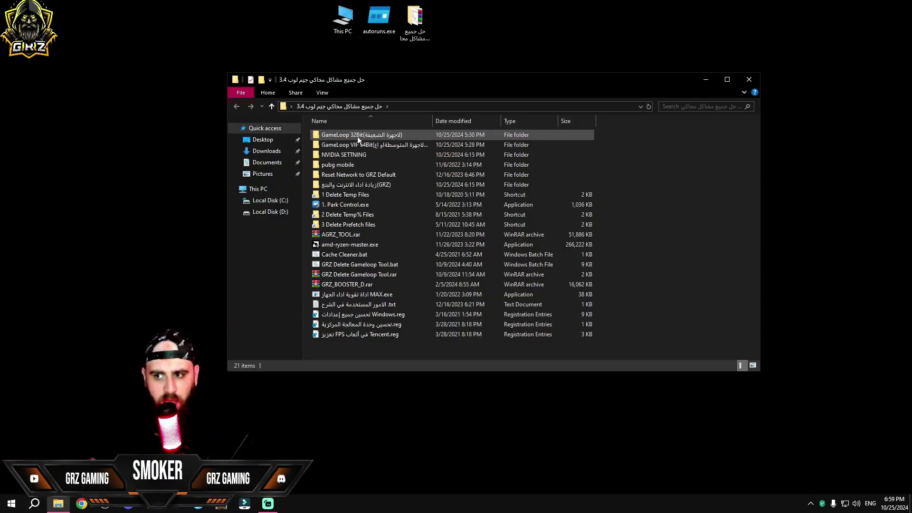
Run GameLoop X 64Bit.exe from the GameLoop VIP 64Bit folder, allow its changes, start the Gameloop installation, and close the folder.
double_click(357, 135)
click(364, 134)
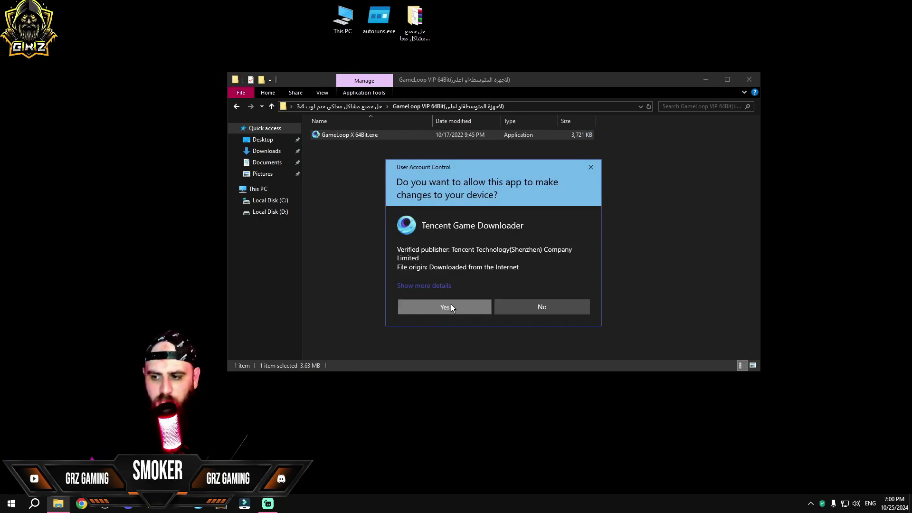
click(452, 304)
click(514, 302)
click(537, 303)
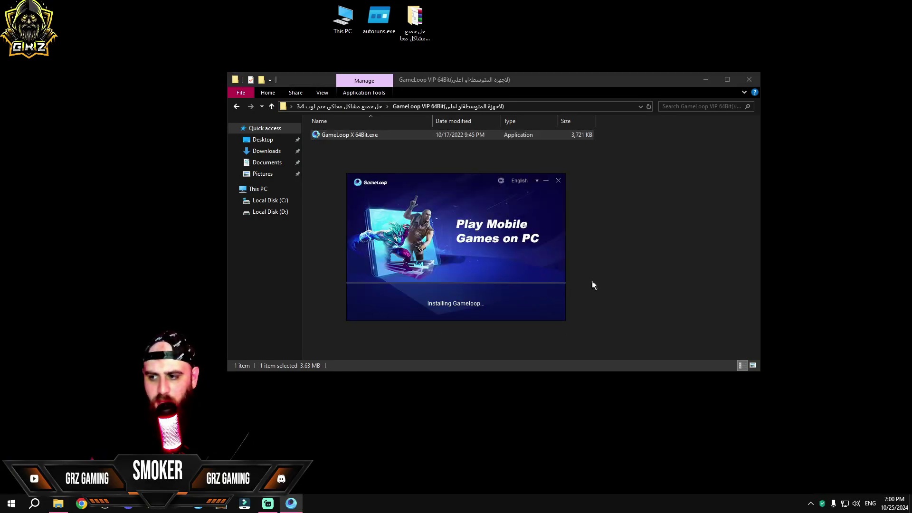
click(749, 79)
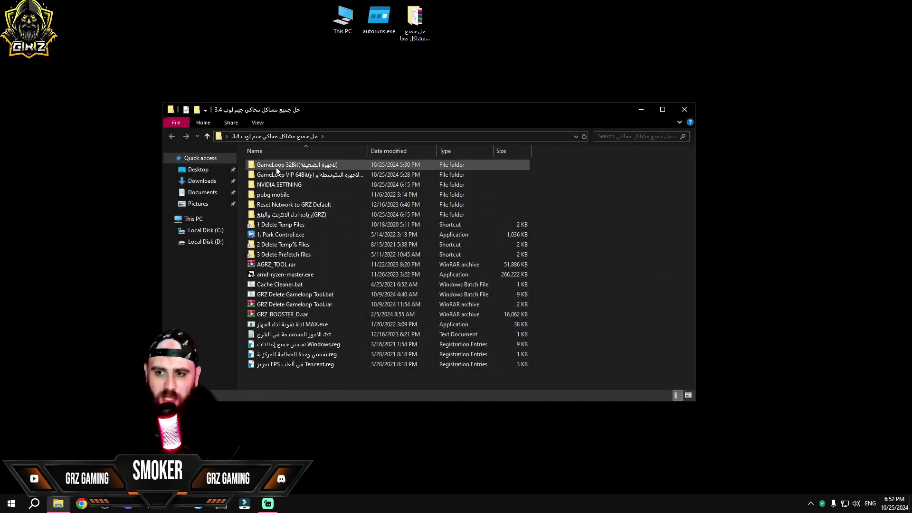
Launch nvidiaProfileInspector.exe from the NVIDIA SETTNING folder with permission to make changes, and place its window clear of the profile files.
click(268, 186)
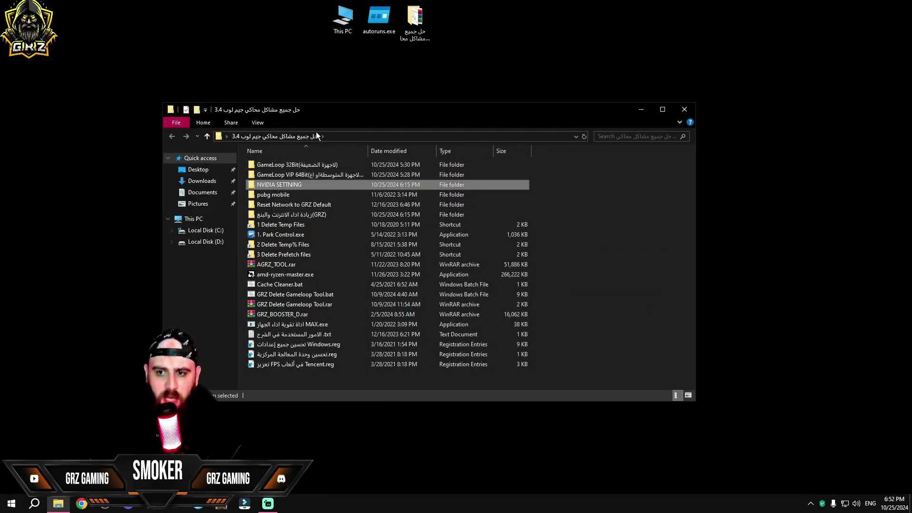
drag(333, 109, 397, 80)
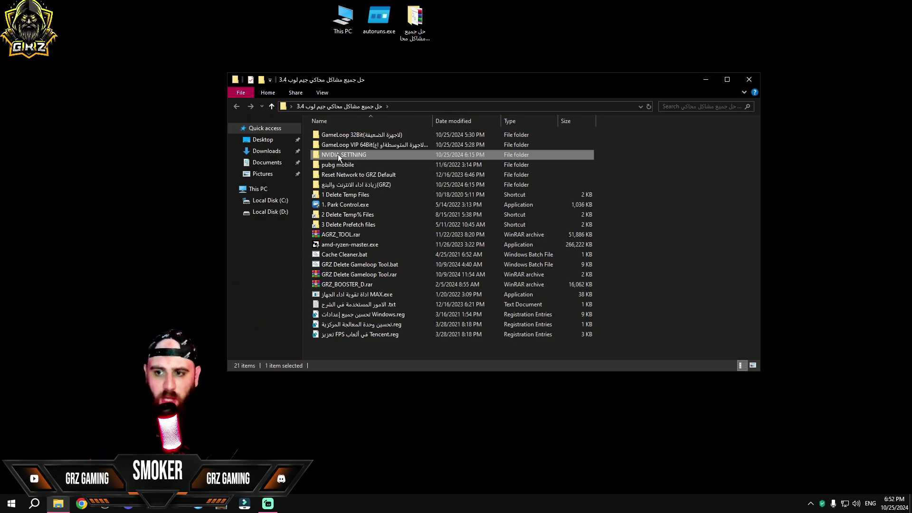
double_click(338, 154)
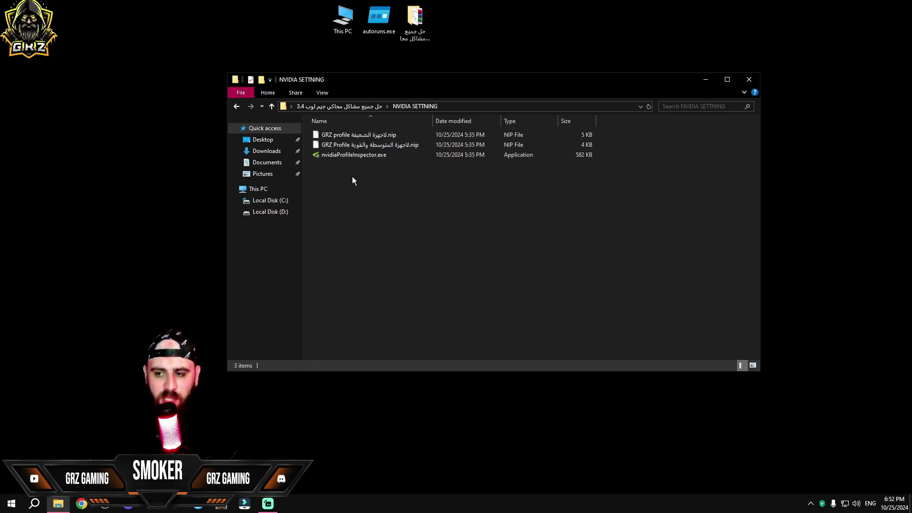
double_click(347, 155)
click(429, 308)
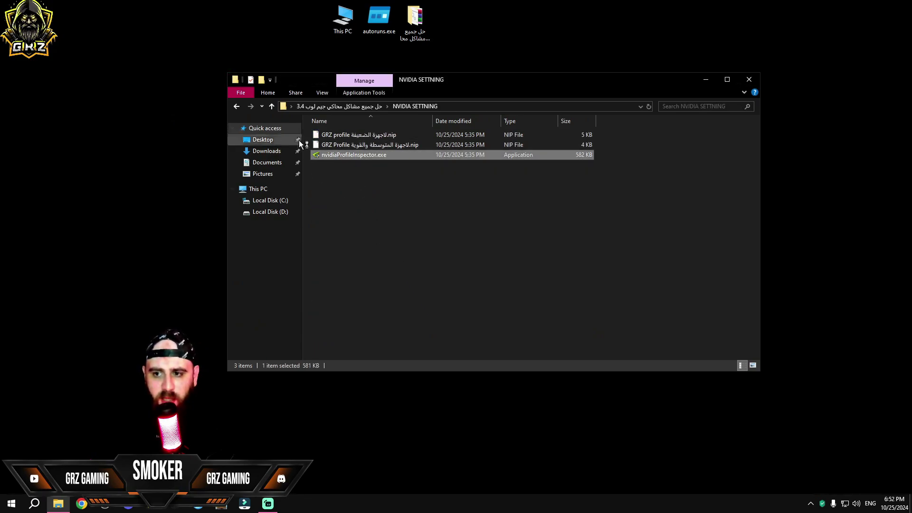
drag(551, 148, 549, 180)
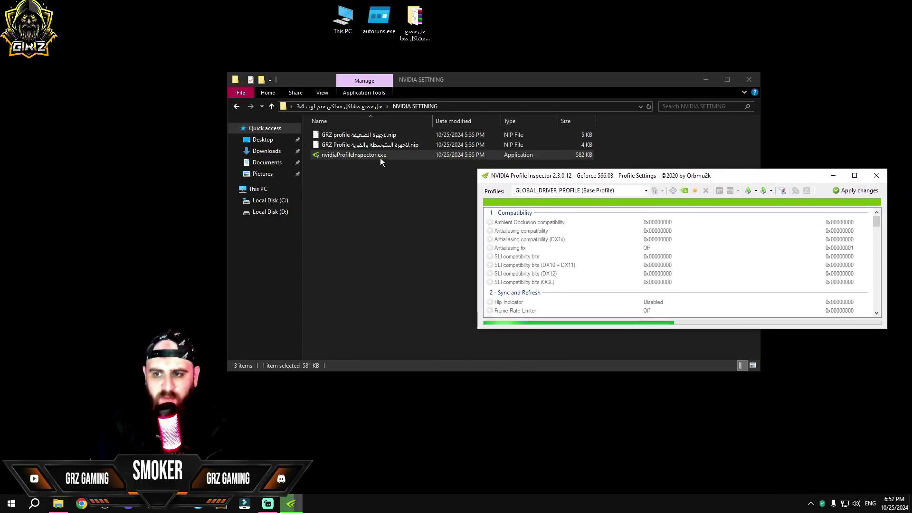
Import the GRZ Profile .nip file for medium and powerful PCs into NVIDIA Profile Inspector, and close the program.
click(353, 135)
click(356, 145)
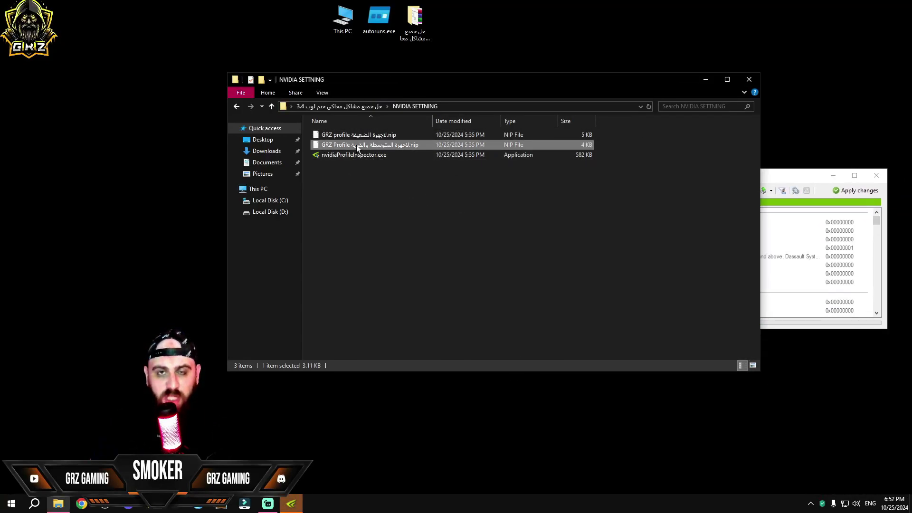
click(400, 199)
click(766, 176)
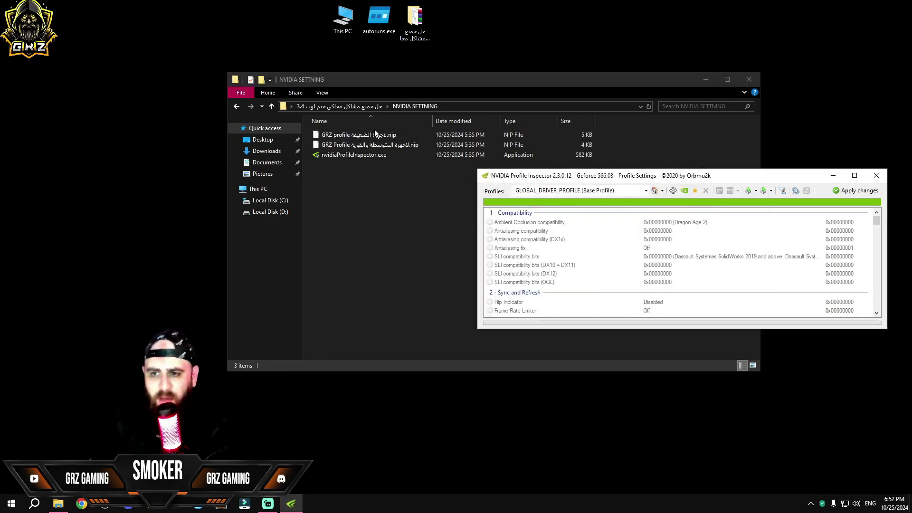
drag(356, 136, 664, 246)
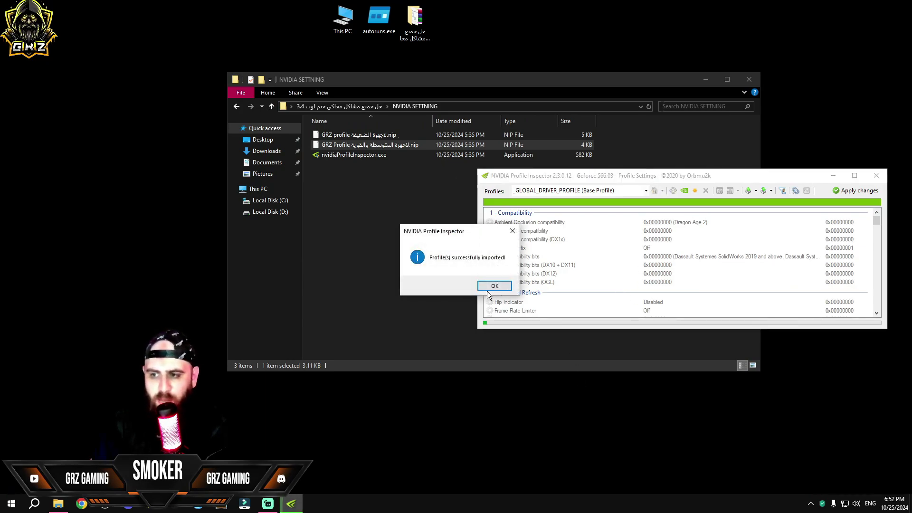
click(494, 286)
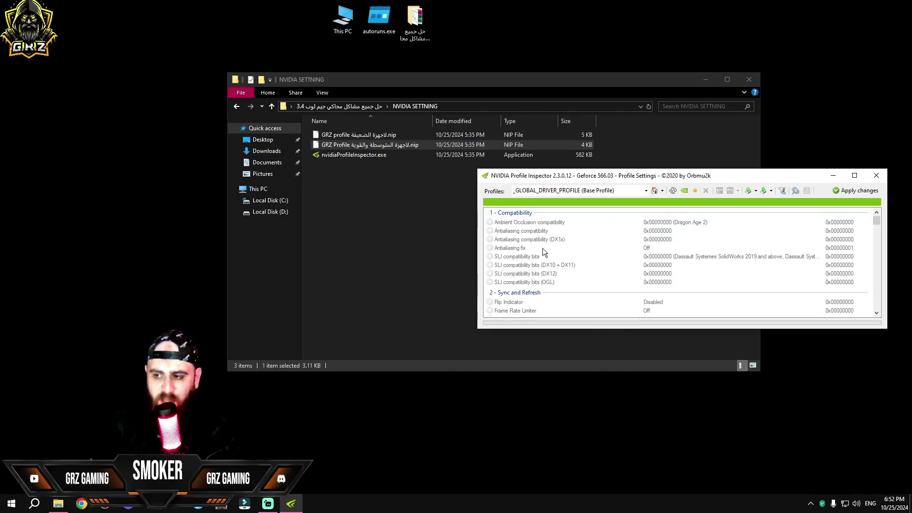
scroll(583, 233, down, 3)
scroll(584, 232, up, 3)
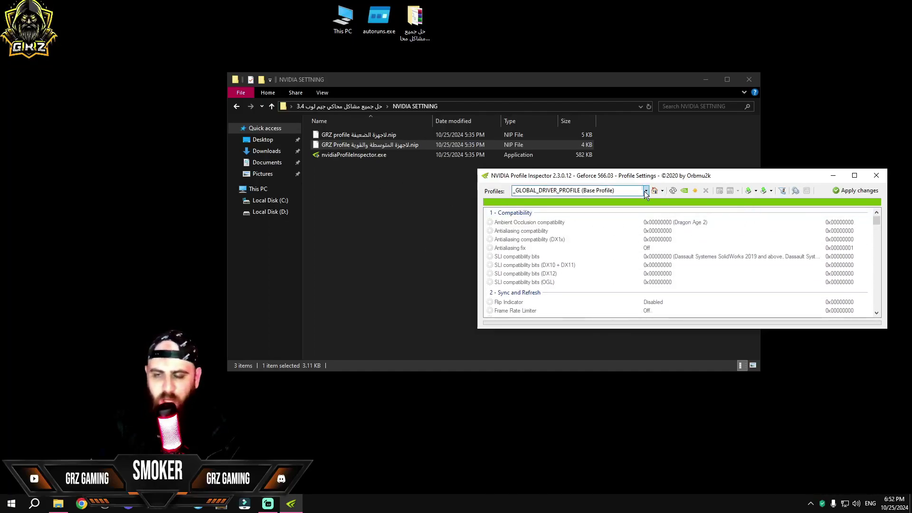
click(876, 176)
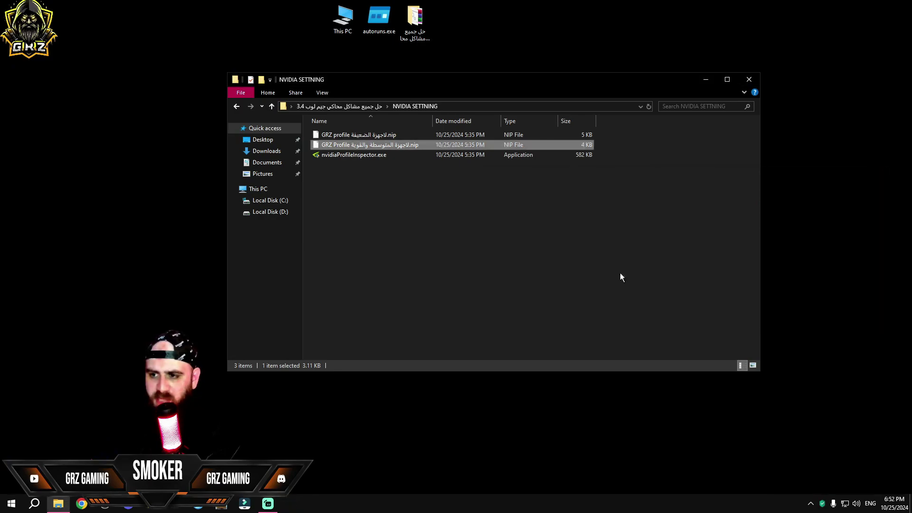
Open NVIDIA Control Panel and review the global settings under Manage 3D settings.
click(349, 189)
right_click(73, 203)
click(117, 279)
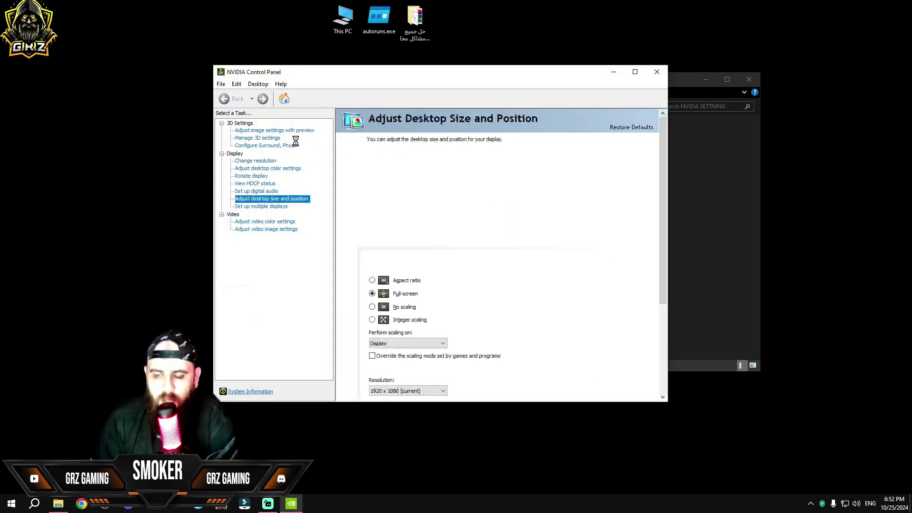
click(276, 138)
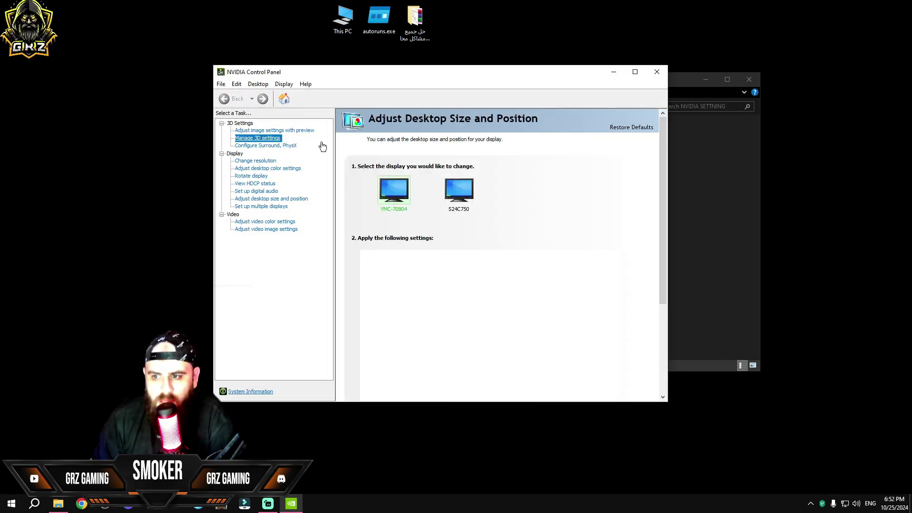
drag(586, 231, 594, 311)
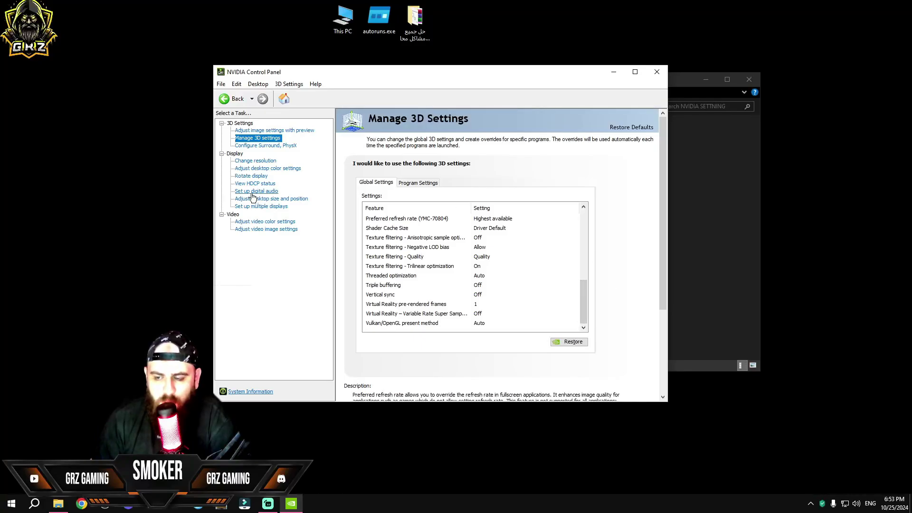
Check the PhysX processor options under Configure Surround, PhysX and keep NVIDIA GeForce RTX 3060 selected.
click(255, 146)
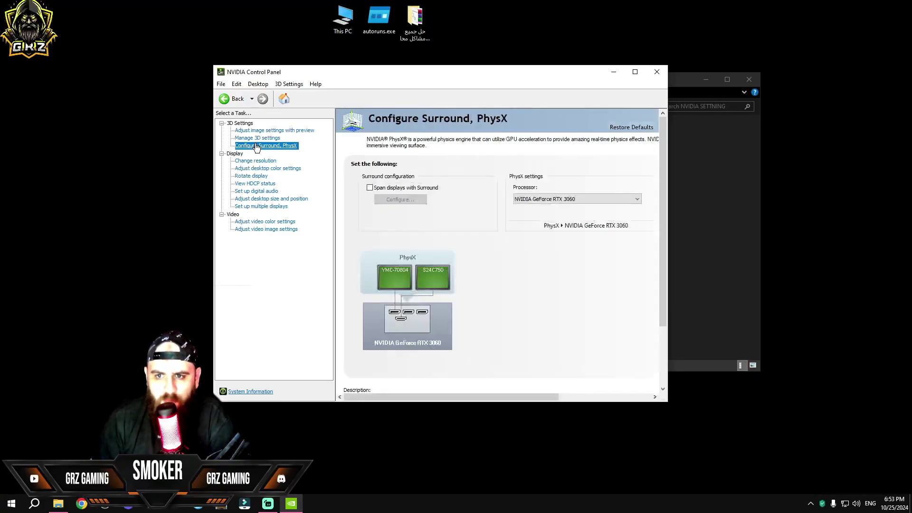
click(550, 201)
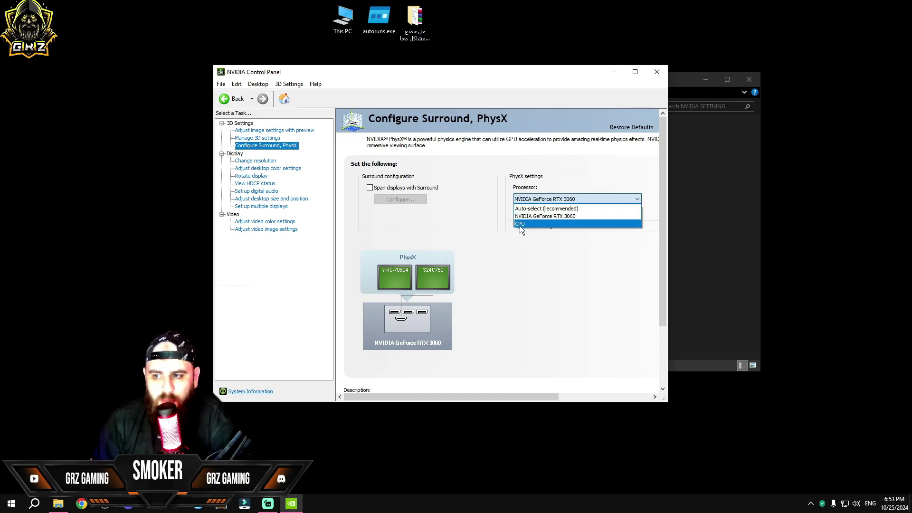
click(526, 198)
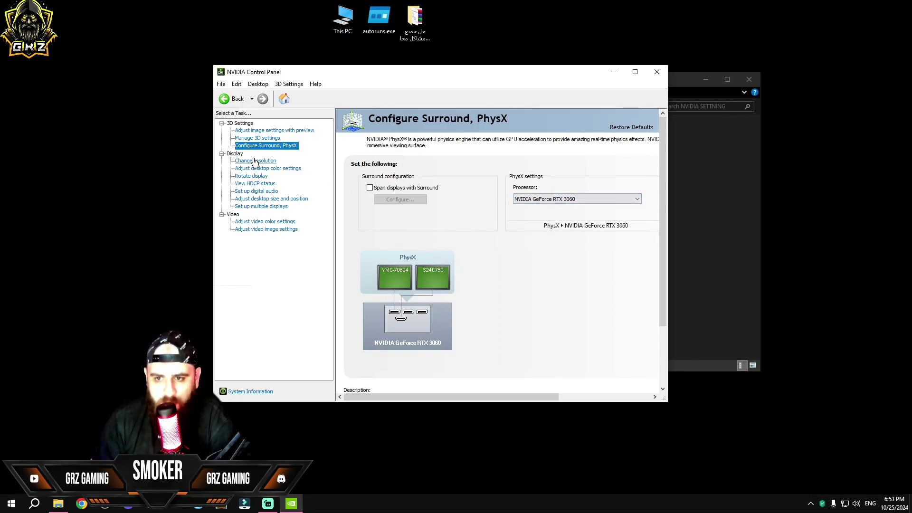
Review the scaling mode options for the display under Adjust desktop size and position.
click(288, 199)
scroll(444, 268, down, 1)
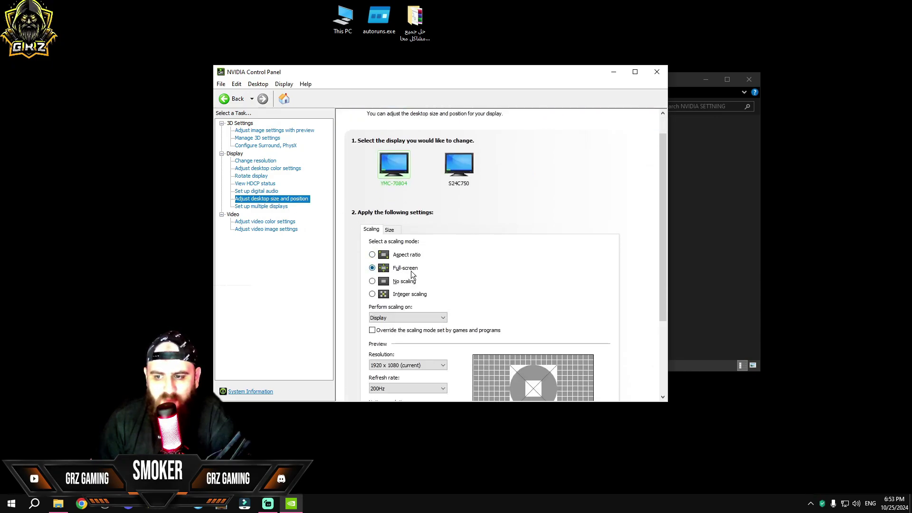
scroll(475, 278, down, 1)
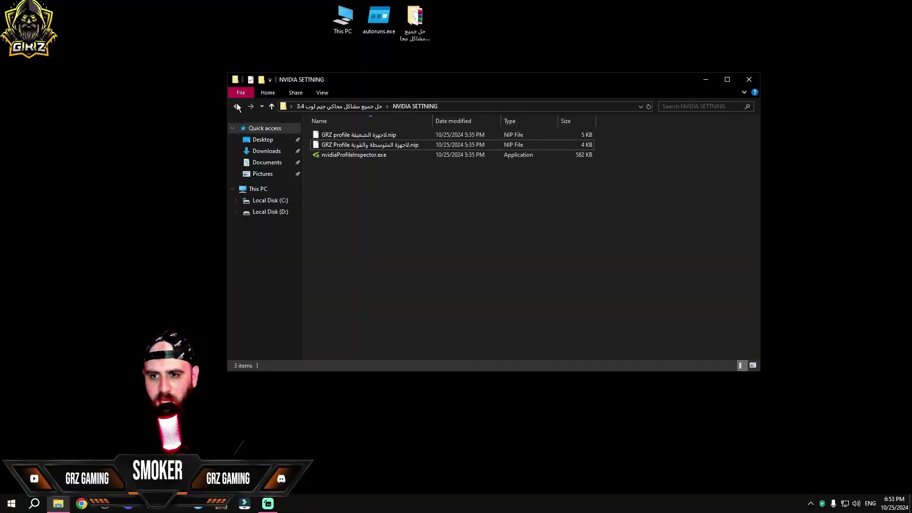
Run Reset Network to GRZ Default.cmd as administrator from its folder, move the console over the folder window, and dismiss it when finished.
click(237, 108)
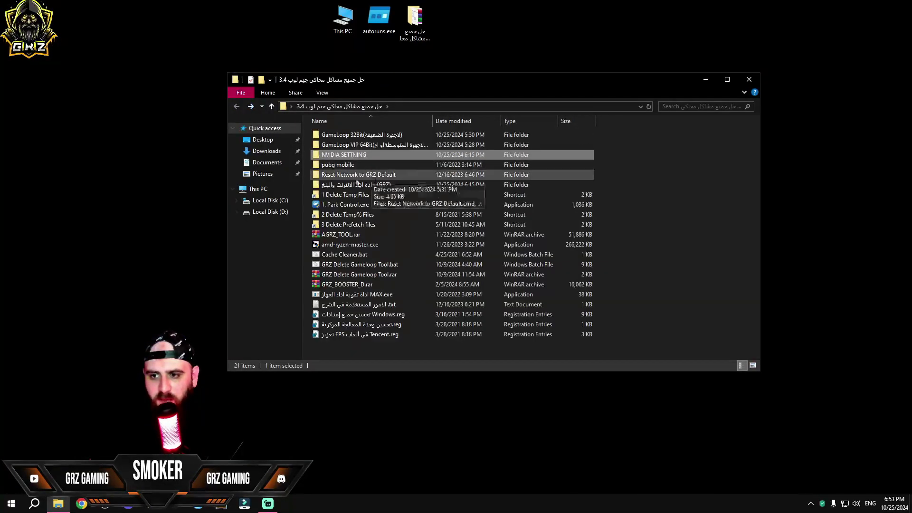
double_click(332, 172)
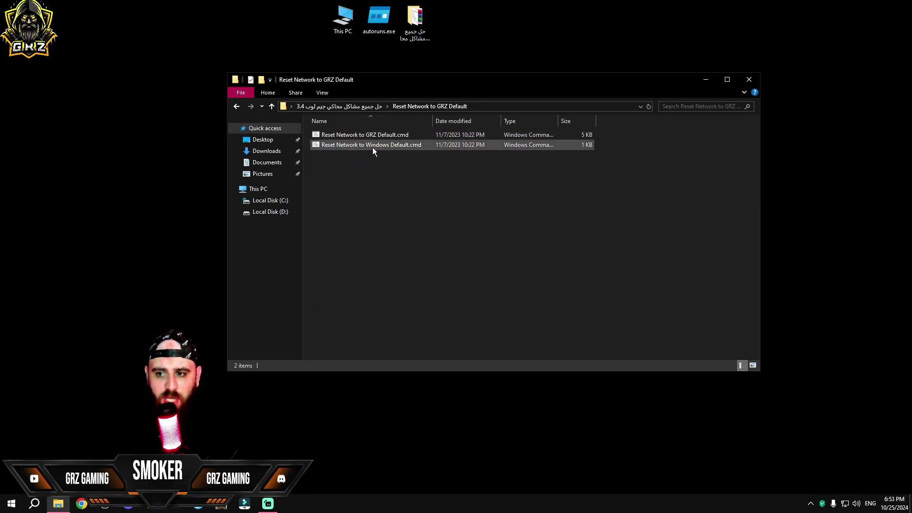
right_click(357, 143)
click(360, 141)
right_click(357, 135)
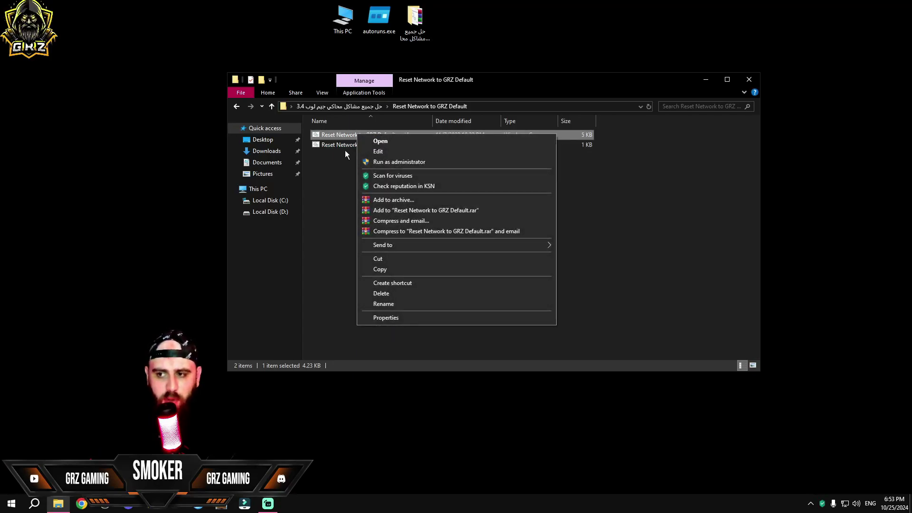
click(400, 162)
click(445, 302)
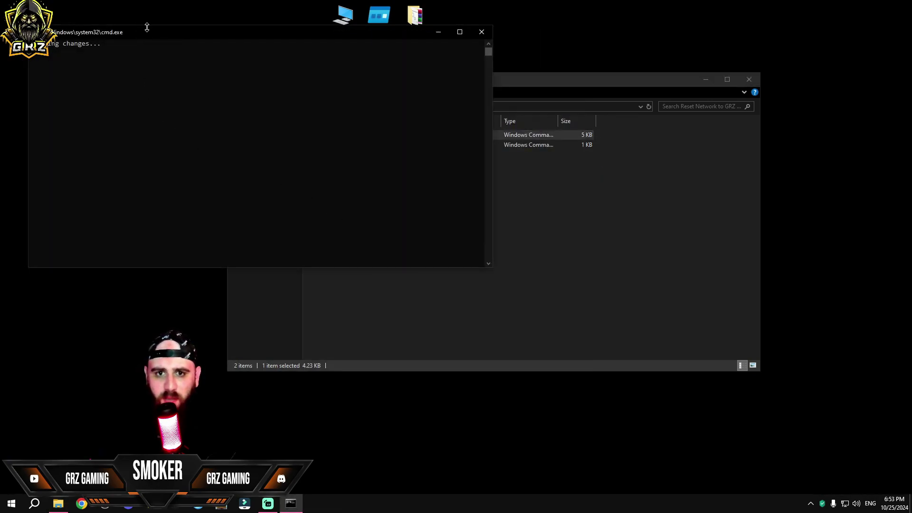
drag(147, 27, 142, 48)
drag(86, 56, 329, 101)
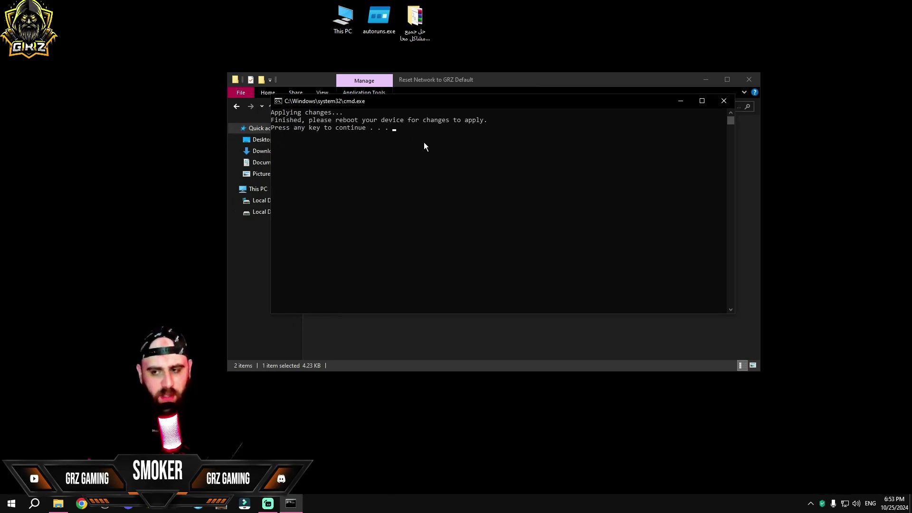
key(Return)
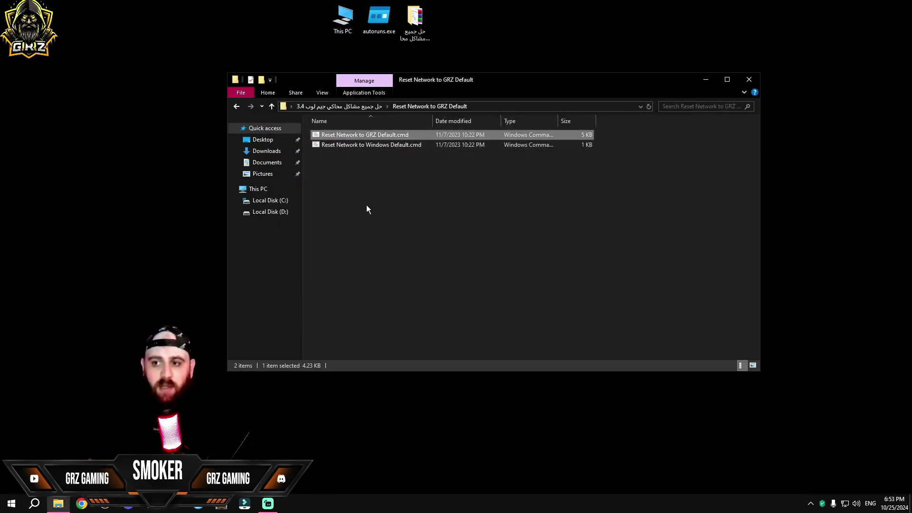
Launch DnsJumper.exe from the "زيادة اداء الانترنت والبنغ(GRZ)" folder and allow it to make changes.
click(366, 204)
click(271, 106)
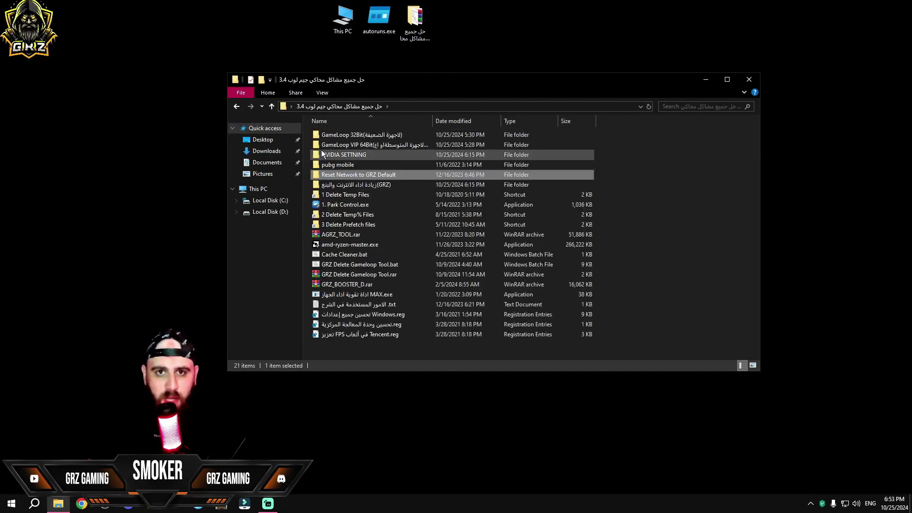
click(360, 188)
double_click(361, 188)
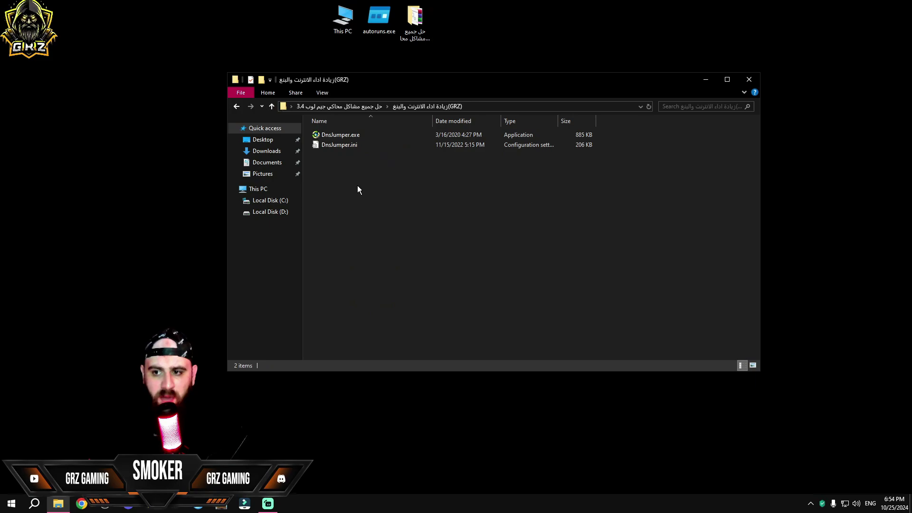
double_click(326, 136)
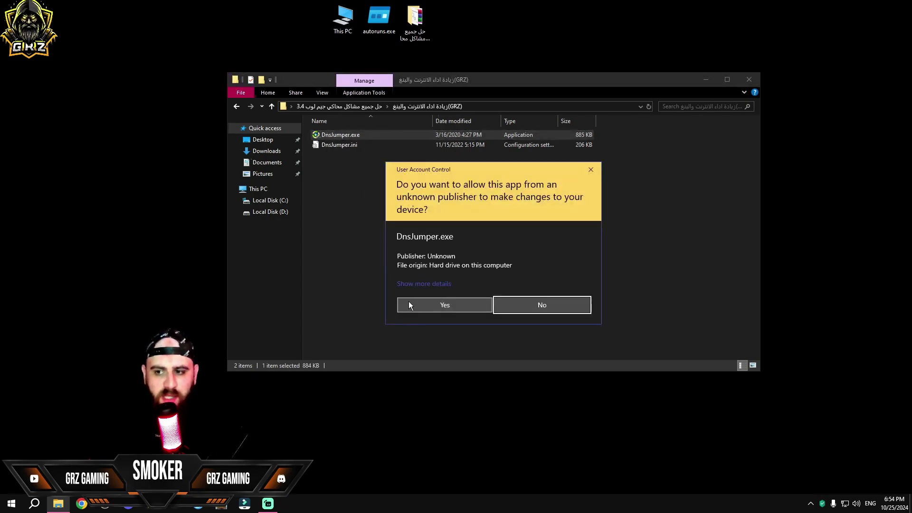
click(409, 301)
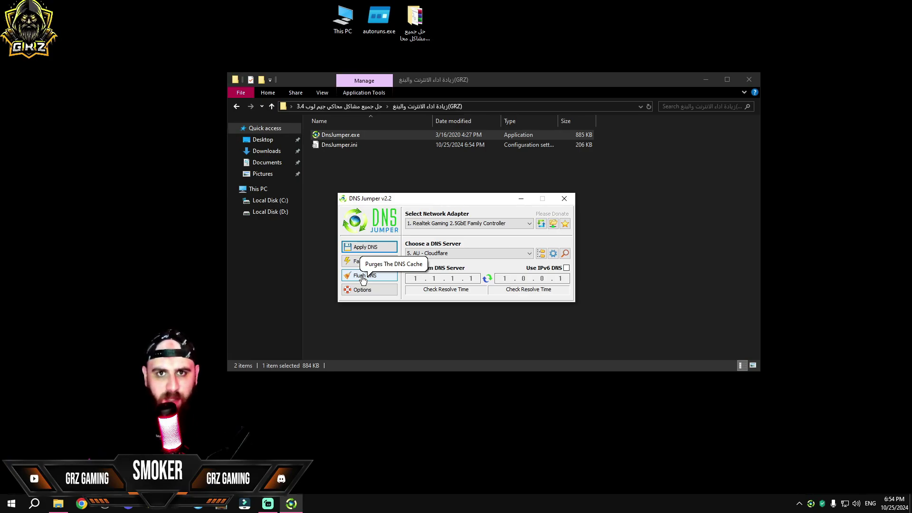
Flush the DNS cache and run the Fastest DNS test on all listed servers.
click(362, 278)
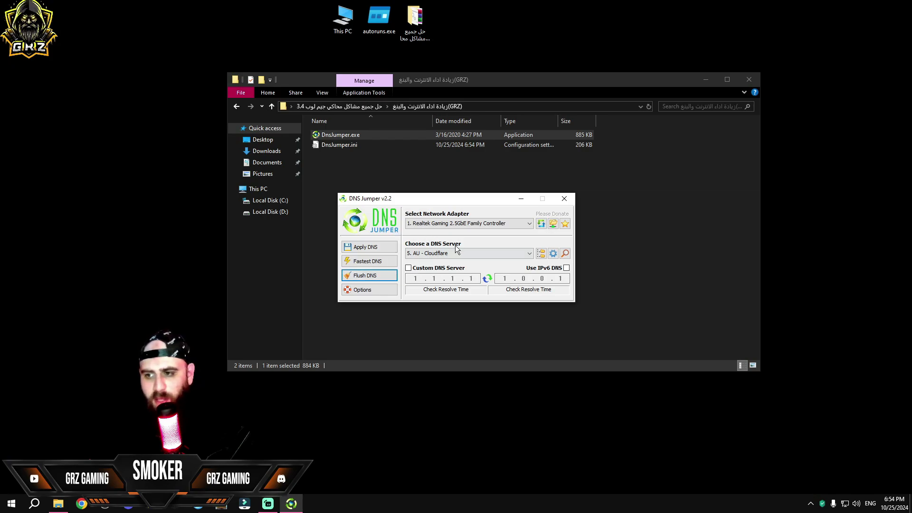
click(870, 504)
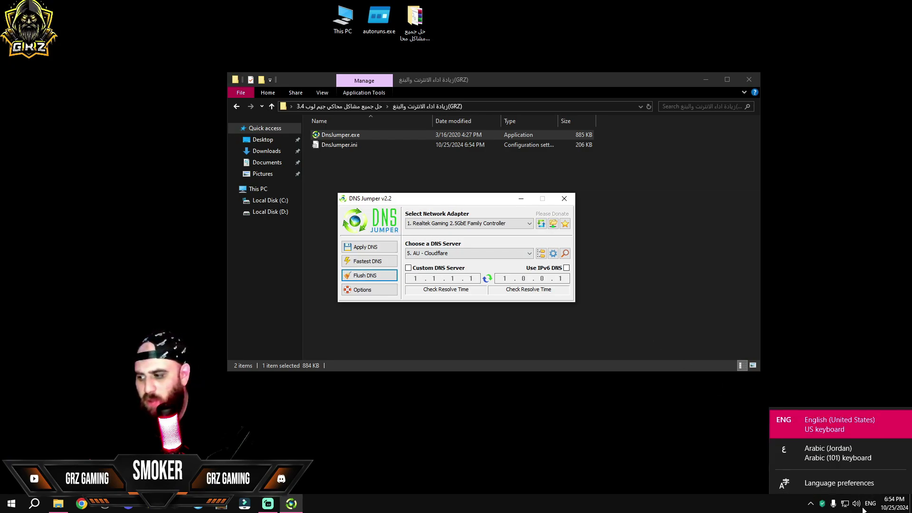
click(358, 262)
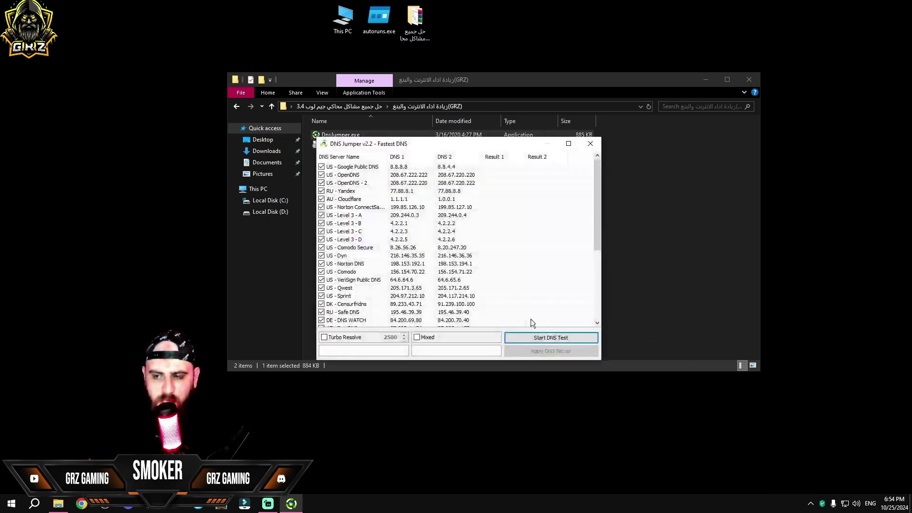
click(569, 344)
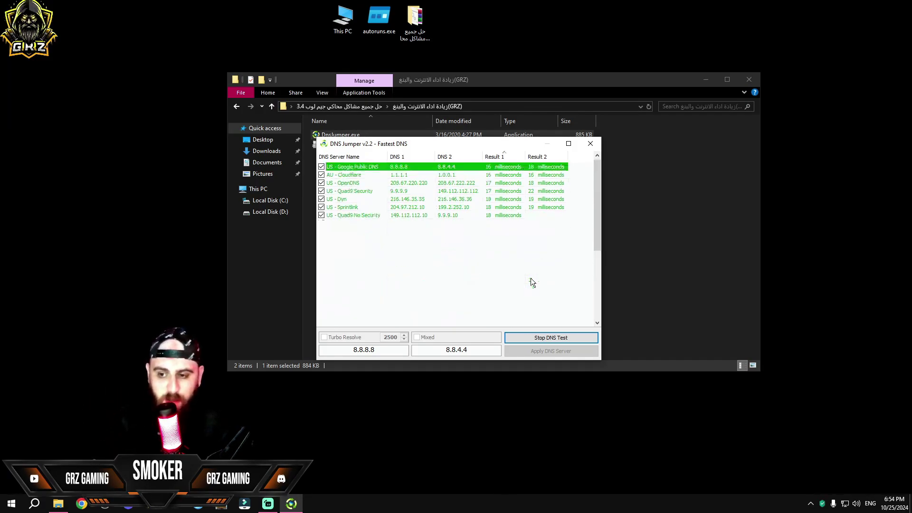
Apply the AU - Cloudflare DNS server (1.1.1.1 and 1.0.0.1) from the test results and close DNS Jumper.
right_click(355, 176)
click(488, 180)
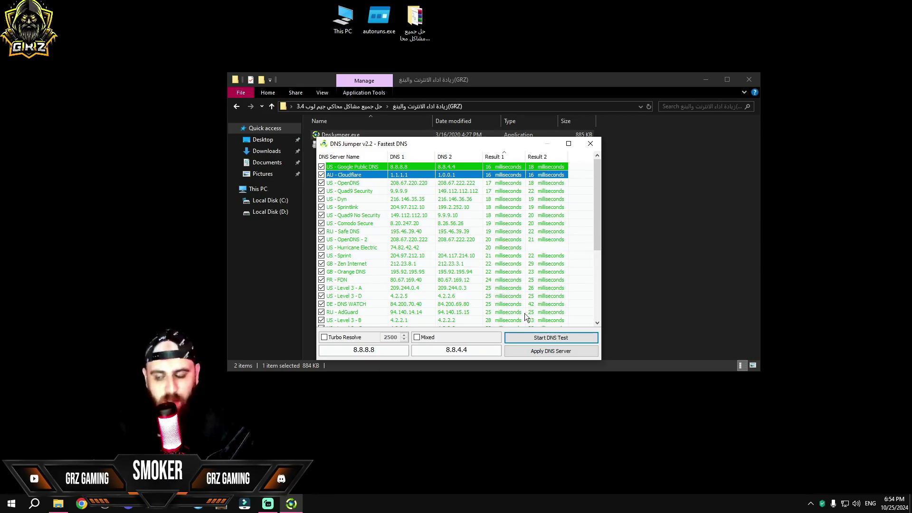
click(541, 354)
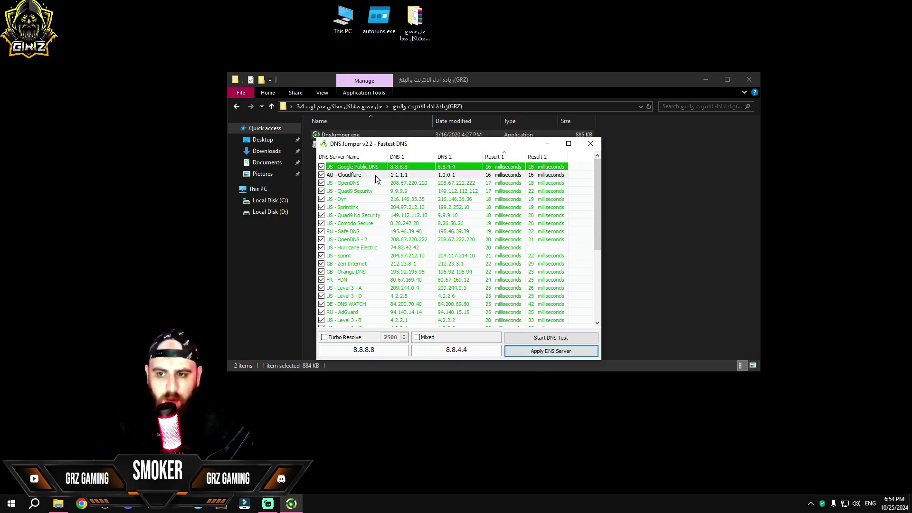
right_click(335, 176)
click(353, 186)
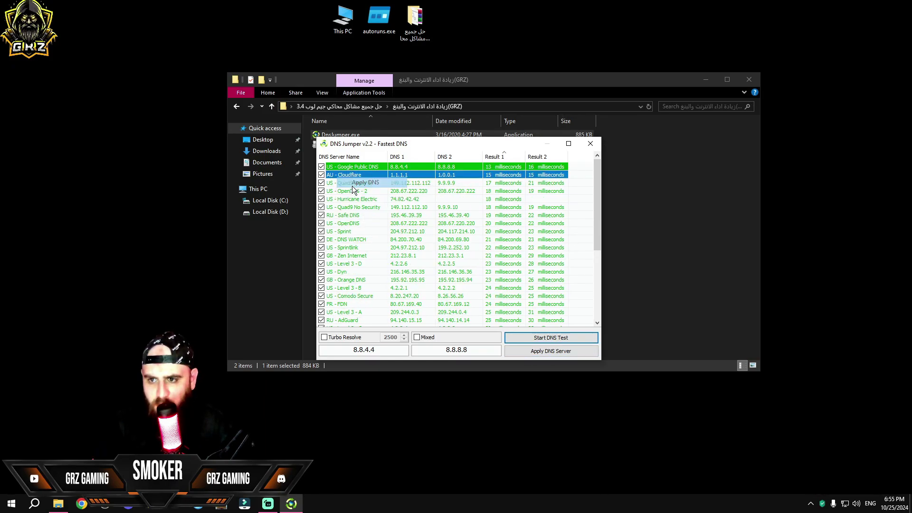
click(527, 352)
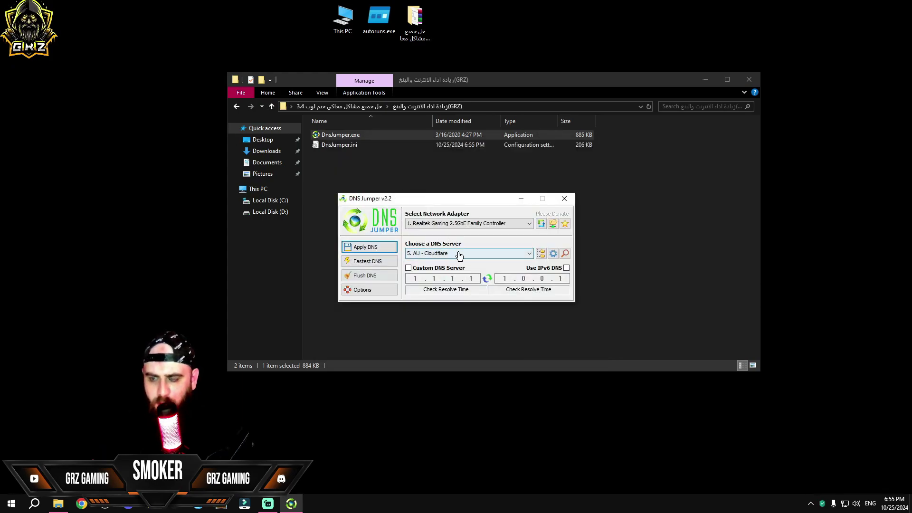
click(565, 198)
Return to the main tools folder, run Cache Cleaner.bat as administrator, and move its console window over the folder.
click(235, 107)
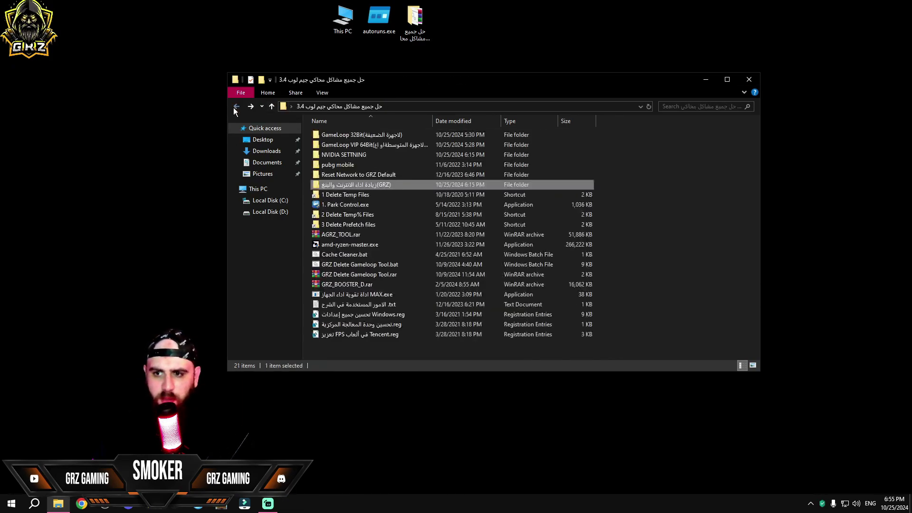
click(337, 195)
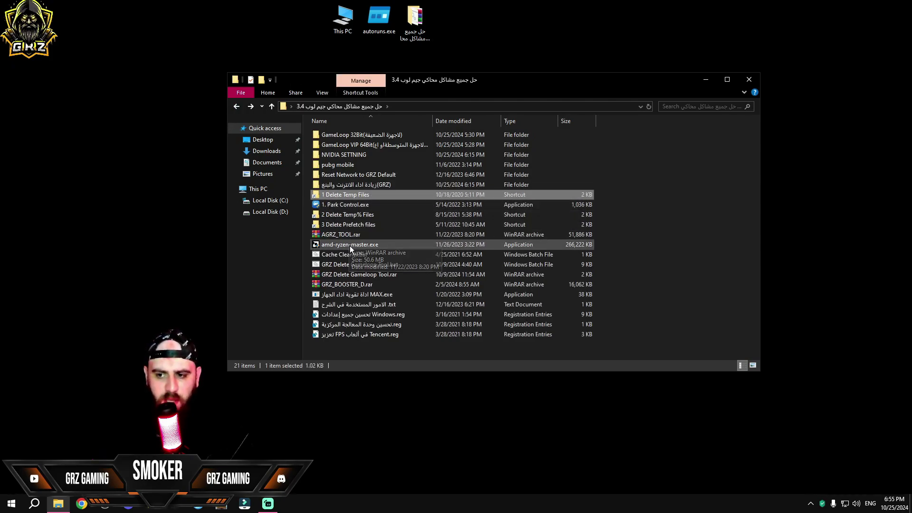
click(325, 256)
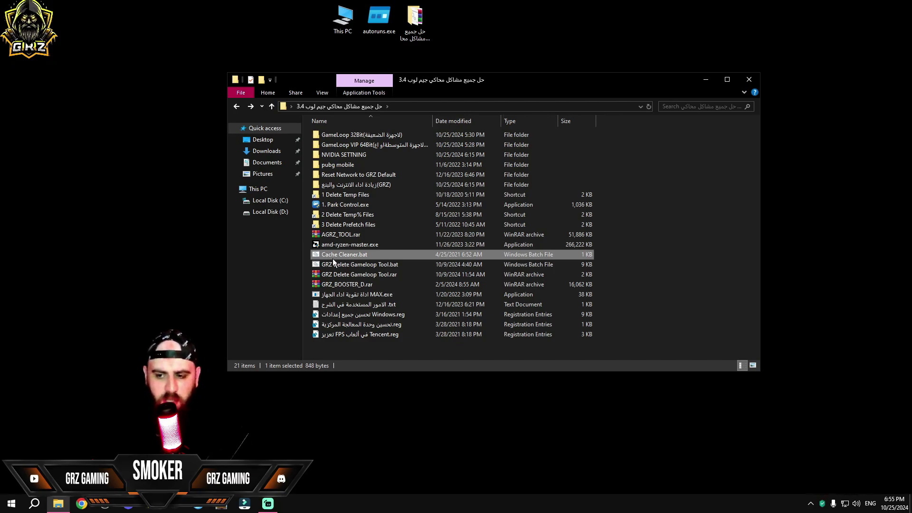
right_click(335, 255)
click(381, 284)
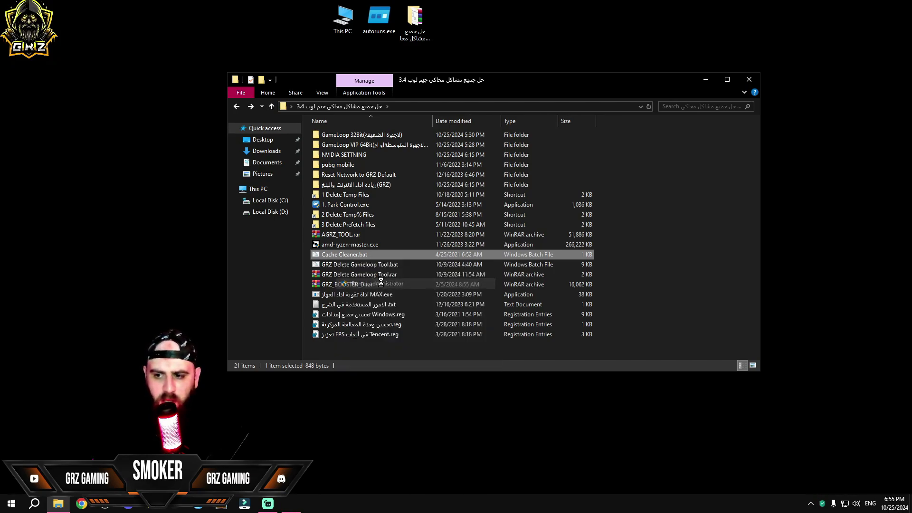
click(439, 298)
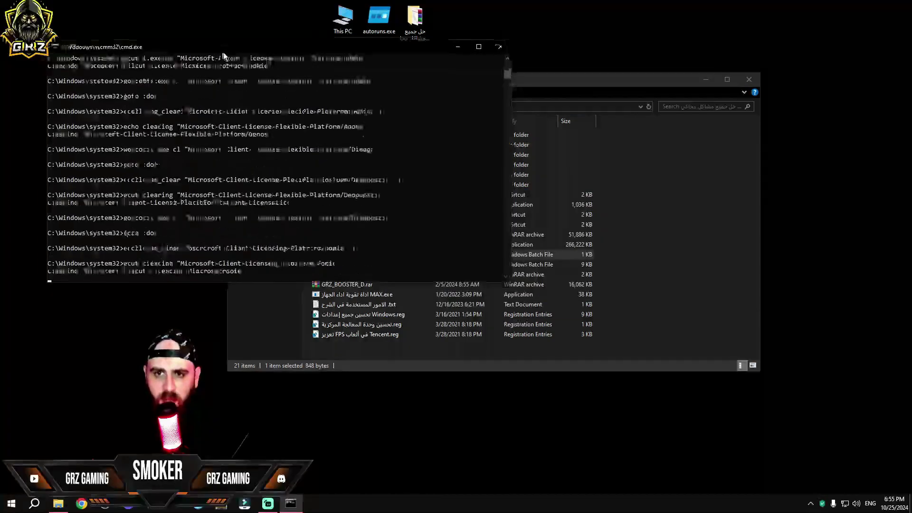
drag(223, 55, 471, 98)
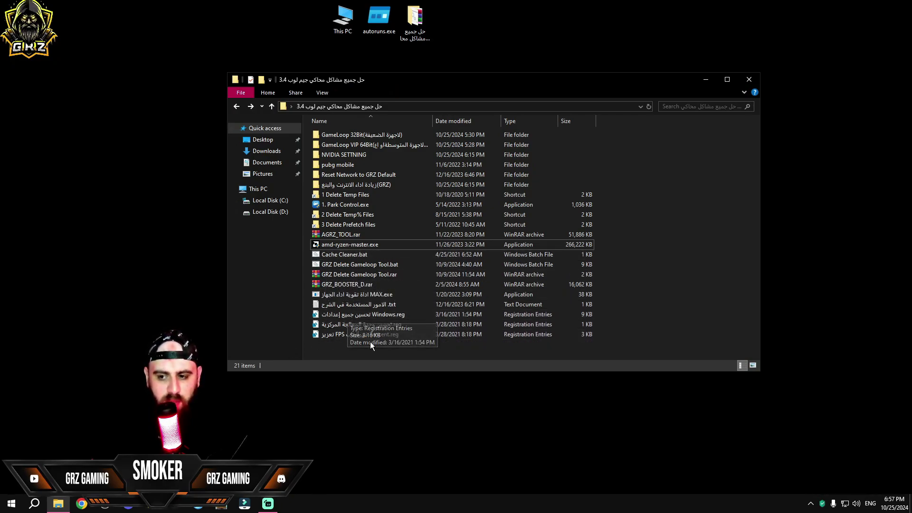
Merge the registry file "تحسين جميع إعدادات Windows.reg" into the Windows registry.
drag(332, 344, 353, 340)
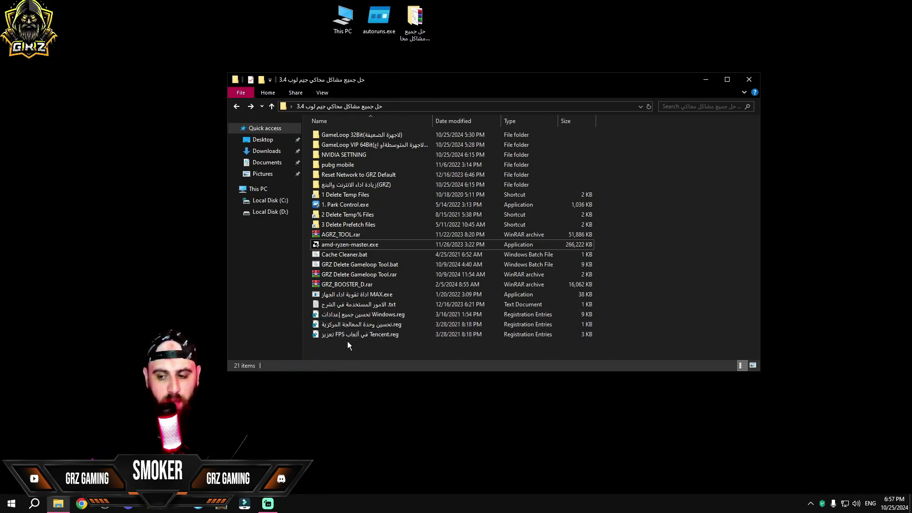
click(334, 314)
double_click(334, 314)
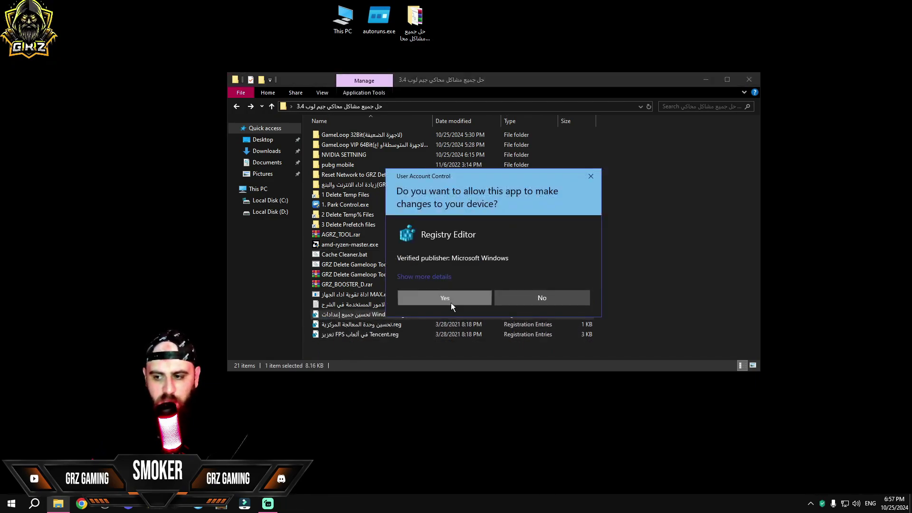
click(451, 302)
click(528, 267)
click(564, 251)
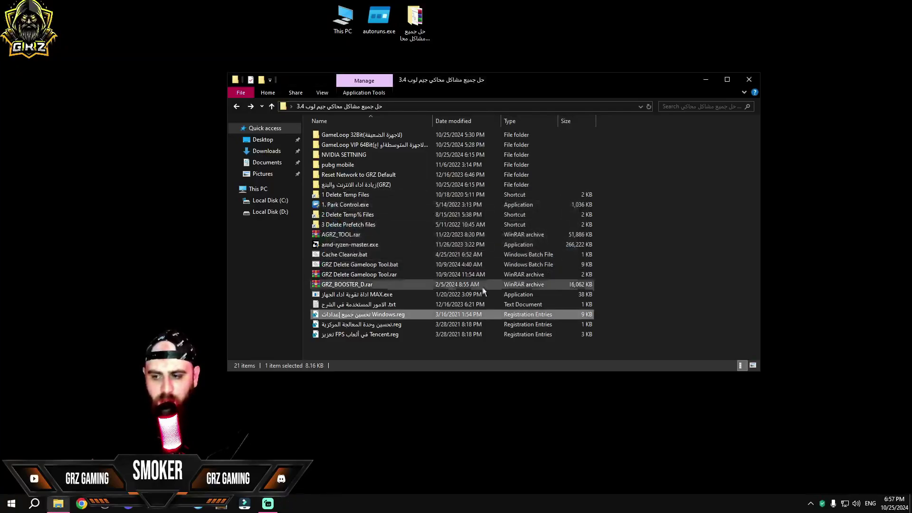
Merge the processor optimization file "تحسين وحدة المعالجة المركزية.reg" into the Windows registry.
click(379, 325)
double_click(384, 324)
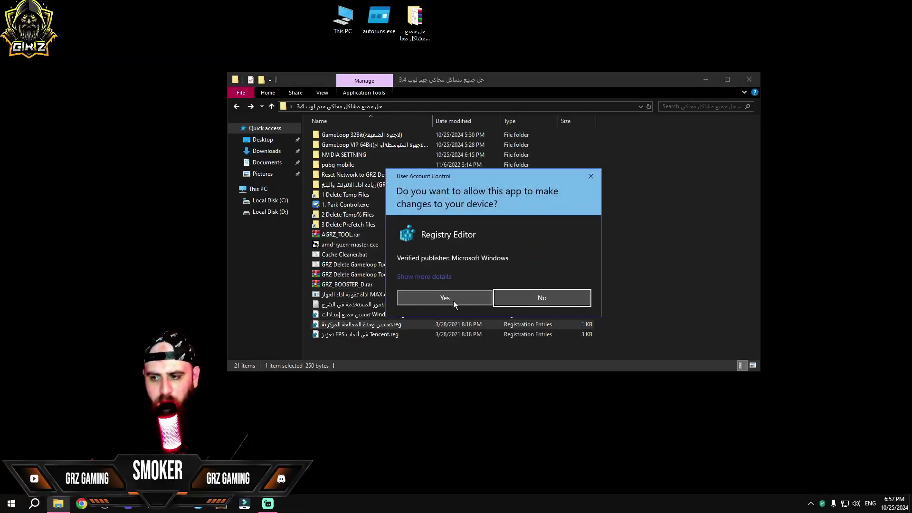
click(453, 301)
click(531, 269)
click(563, 252)
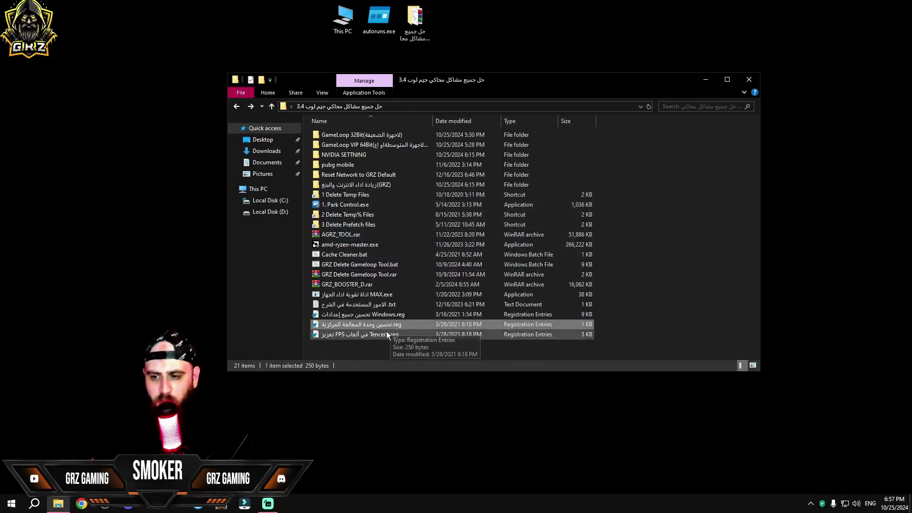
Merge the Tencent games FPS boost file "تعزيز FPS في ألعاب Tencent.reg" into the Windows registry.
double_click(380, 335)
click(472, 301)
click(531, 265)
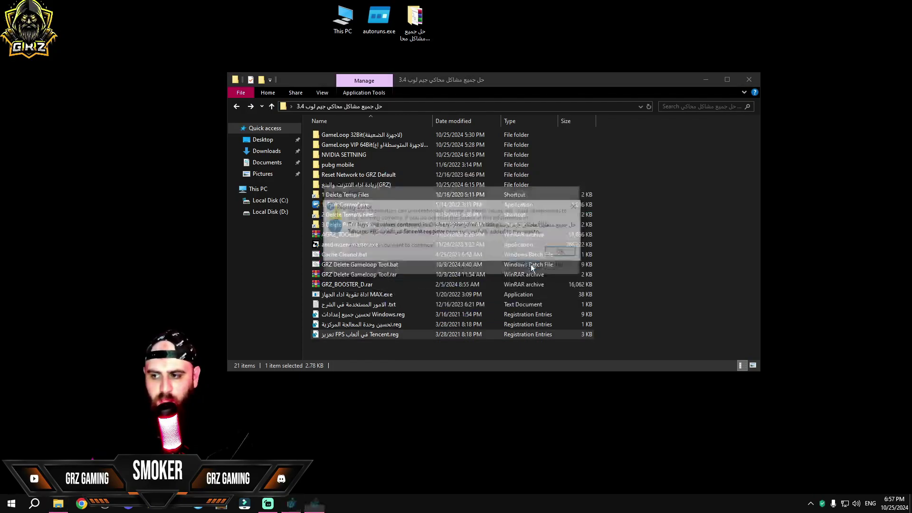
click(560, 252)
click(356, 351)
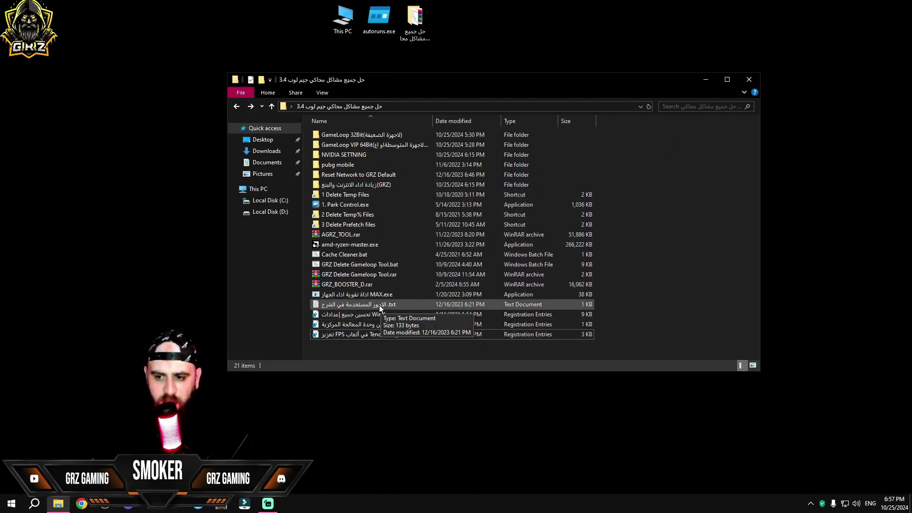
Run the performance tool "اداة تقوية اداء الجهاز MAX.exe" as administrator and allow it to make changes.
right_click(359, 299)
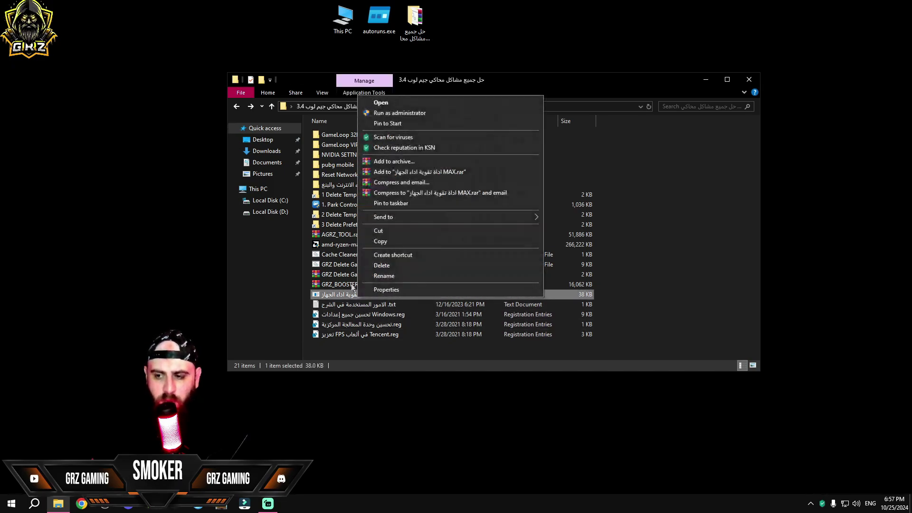
click(378, 114)
click(447, 305)
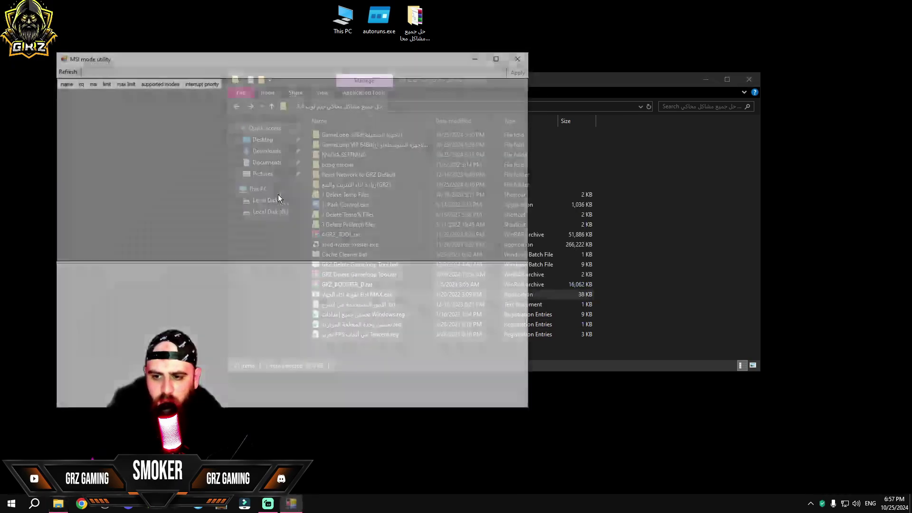
Review the PCI Express Root Port entries in the MSI mode utility's device list.
drag(223, 66, 363, 75)
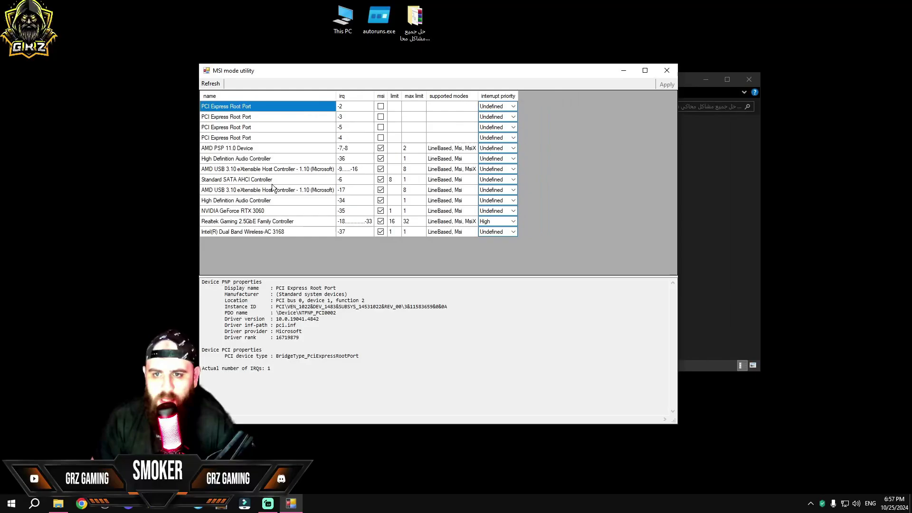
click(215, 118)
click(209, 138)
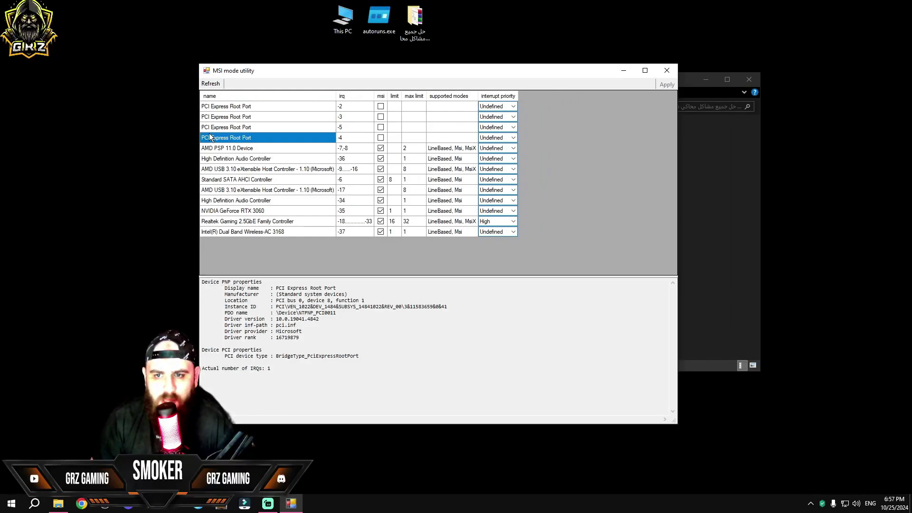
click(212, 126)
click(213, 106)
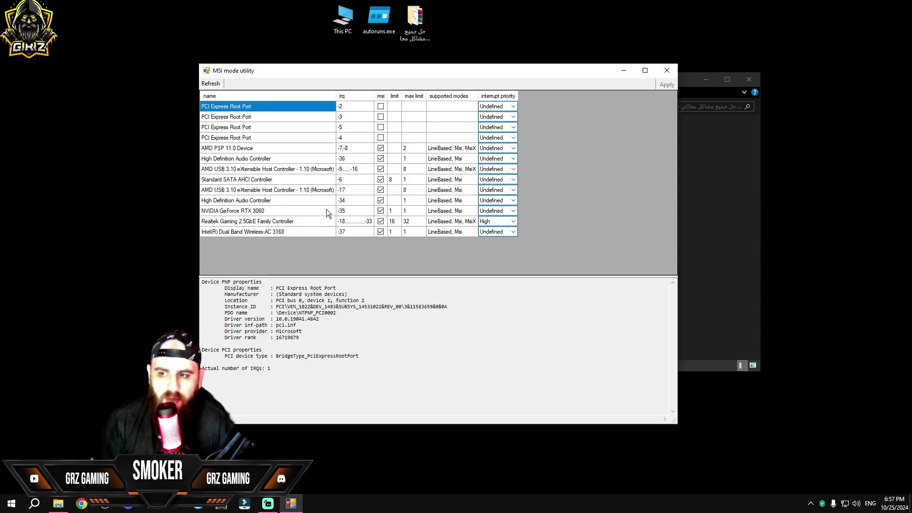
Set the interrupt priority of the Realtek Gaming 2.5GbE Family Controller to High.
click(236, 222)
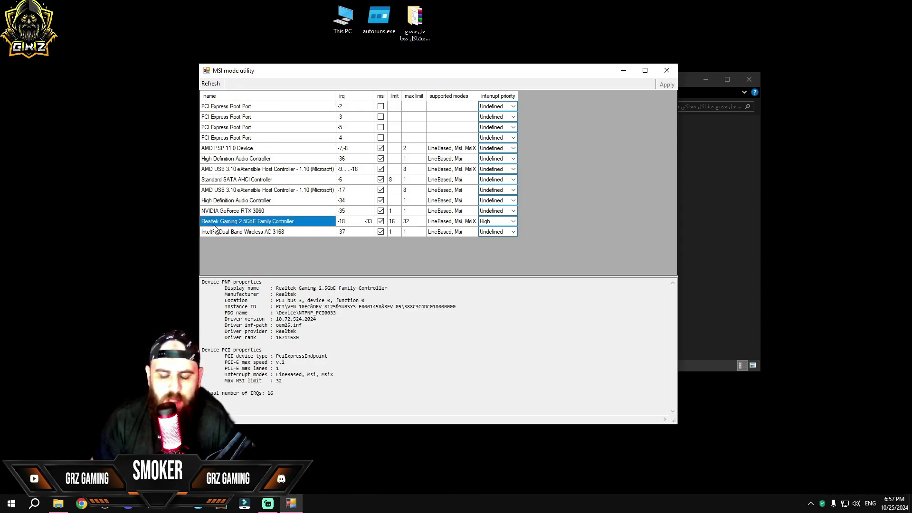
click(492, 223)
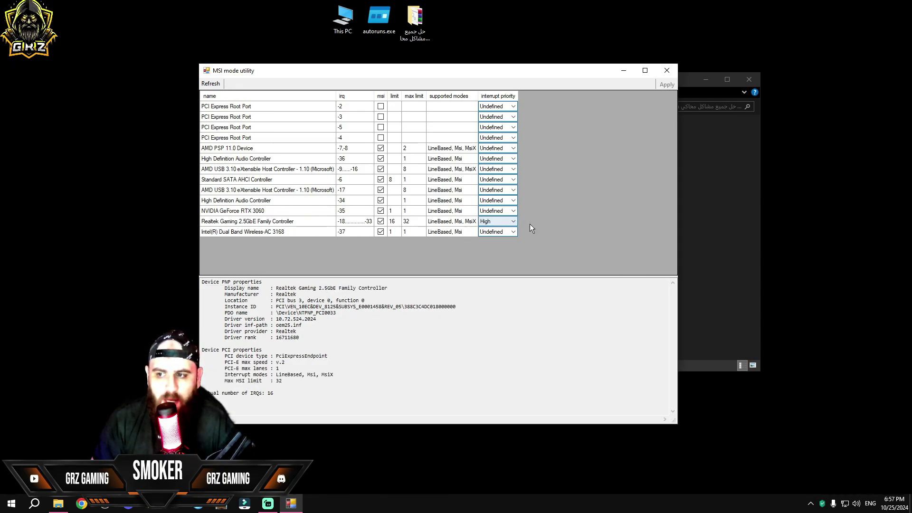
click(514, 223)
click(484, 248)
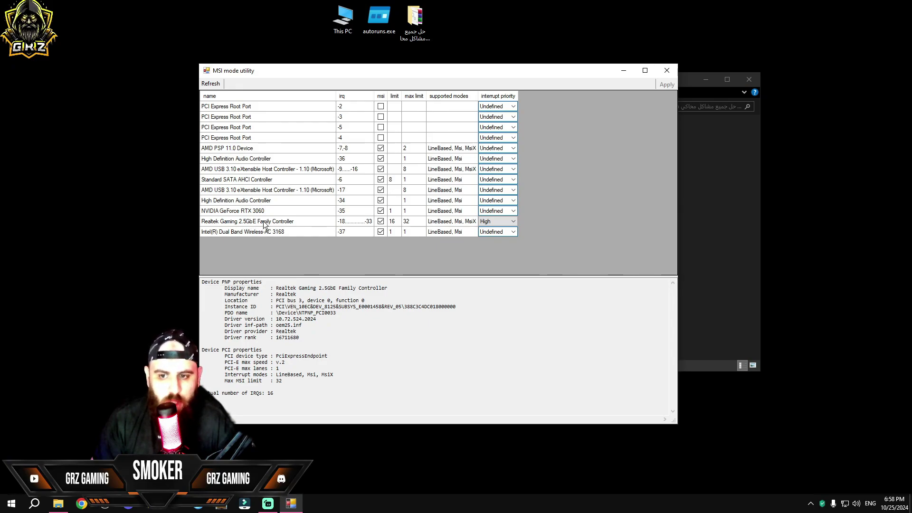
Set the interrupt priority of the NVIDIA GeForce RTX 3060 to Undefined.
click(211, 212)
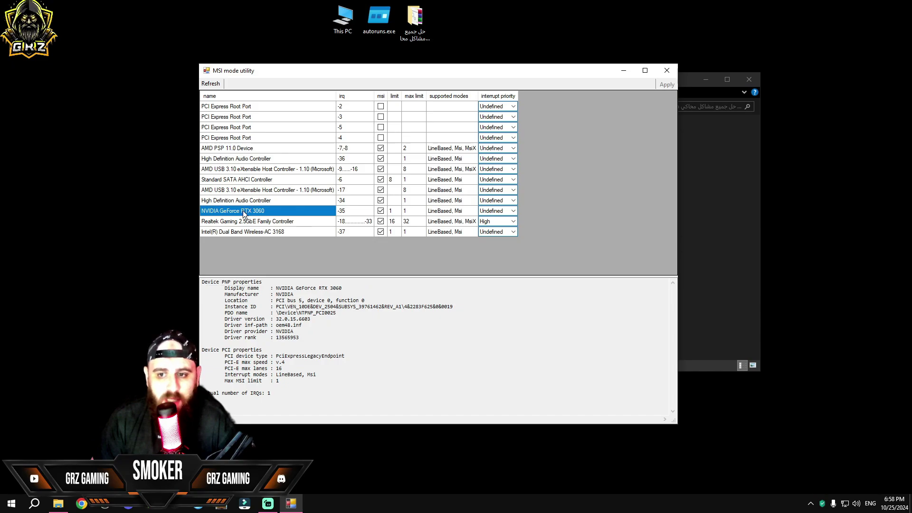
click(503, 211)
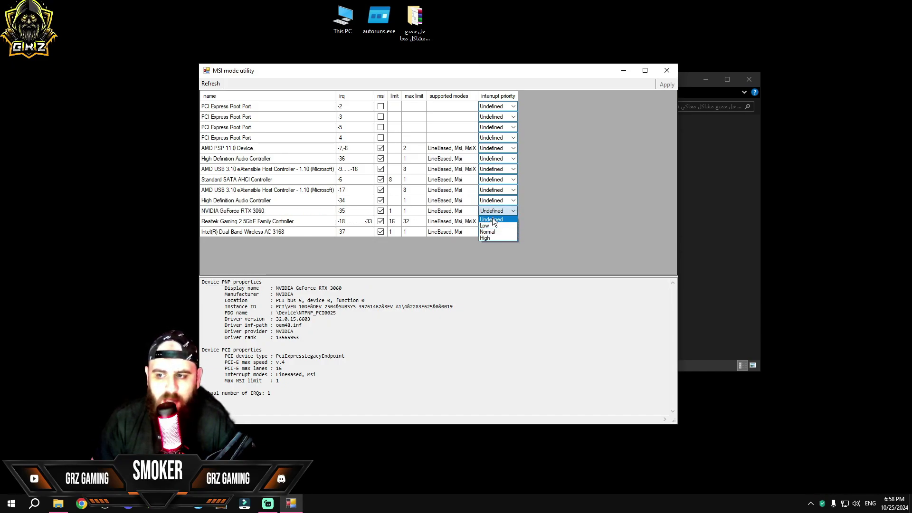
click(492, 219)
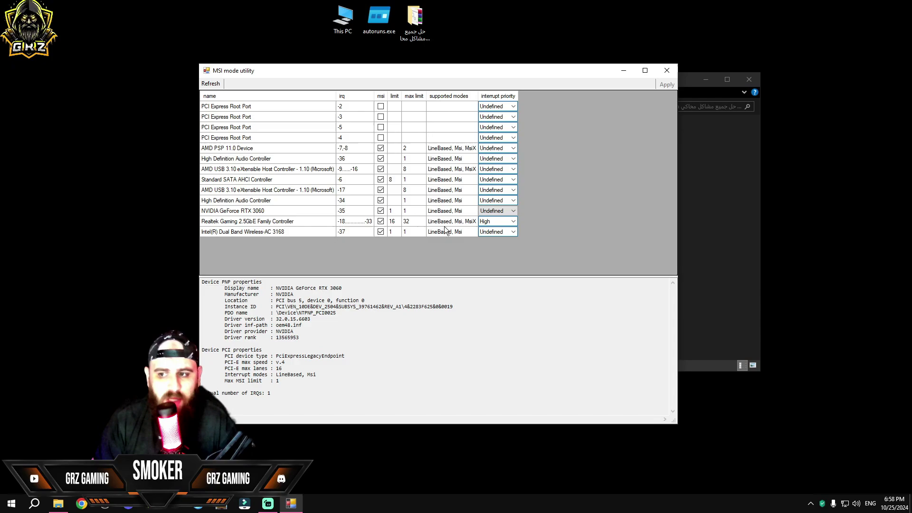
click(493, 210)
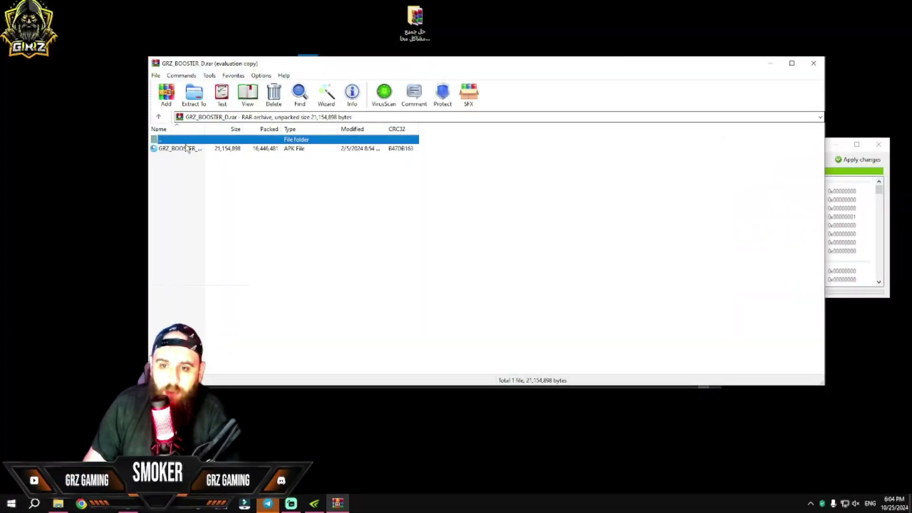
Extract GRZ_BOOSTER_D.apk from the GRZ_BOOSTER_D.rar archive to the desktop and close the archive.
click(187, 149)
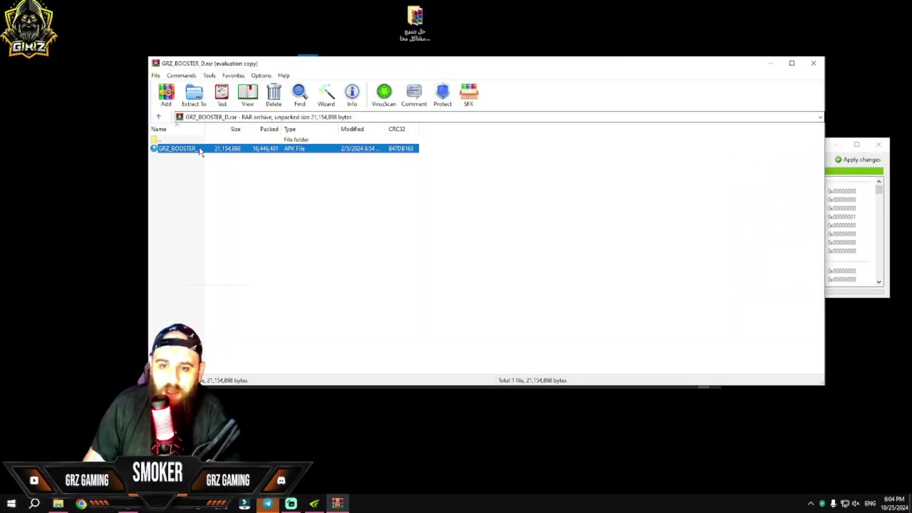
drag(216, 156, 105, 119)
click(813, 64)
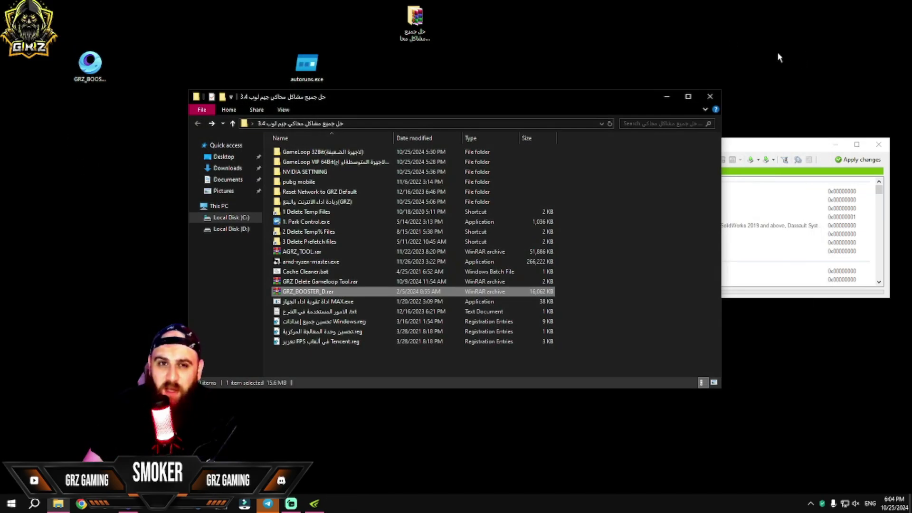
click(119, 112)
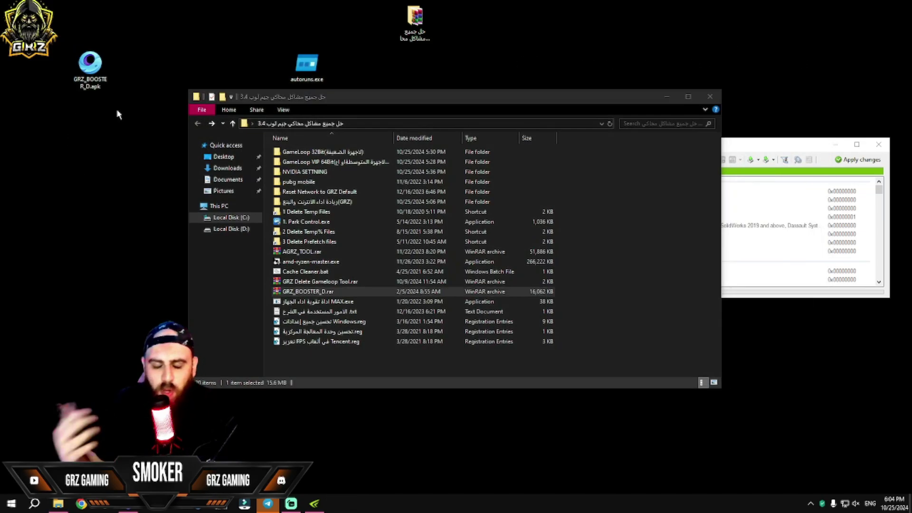
Copy GRZ_BOOSTER_D.apk from the desktop into C:\Temp\TxGameDownload\MobileGamePCShared and close the open windows.
click(86, 84)
right_click(86, 69)
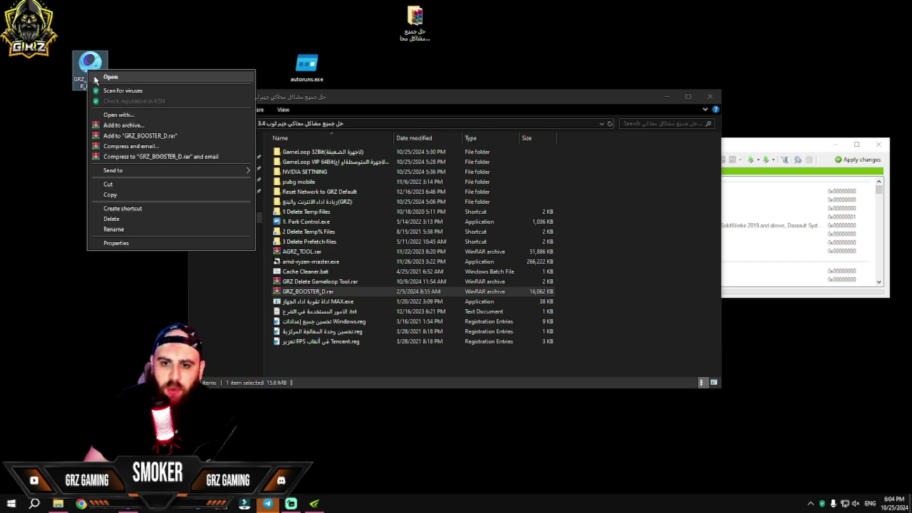
click(135, 195)
click(232, 218)
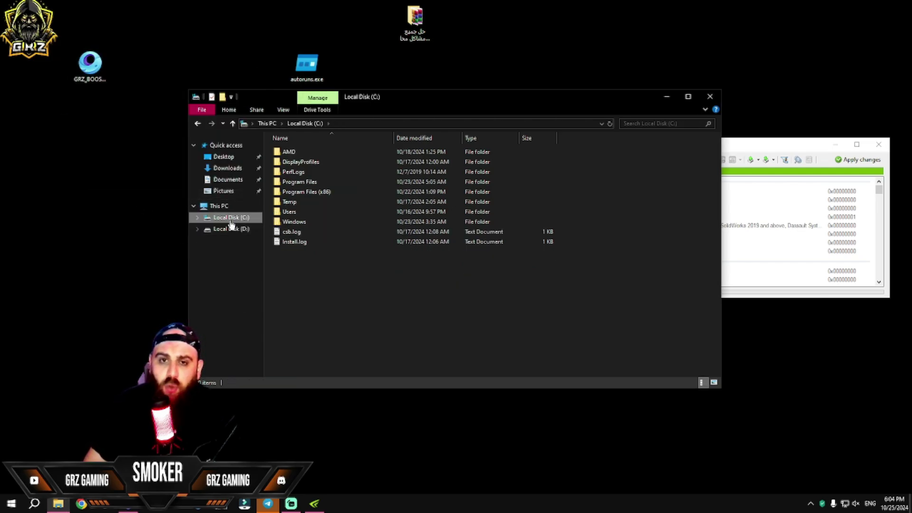
double_click(288, 202)
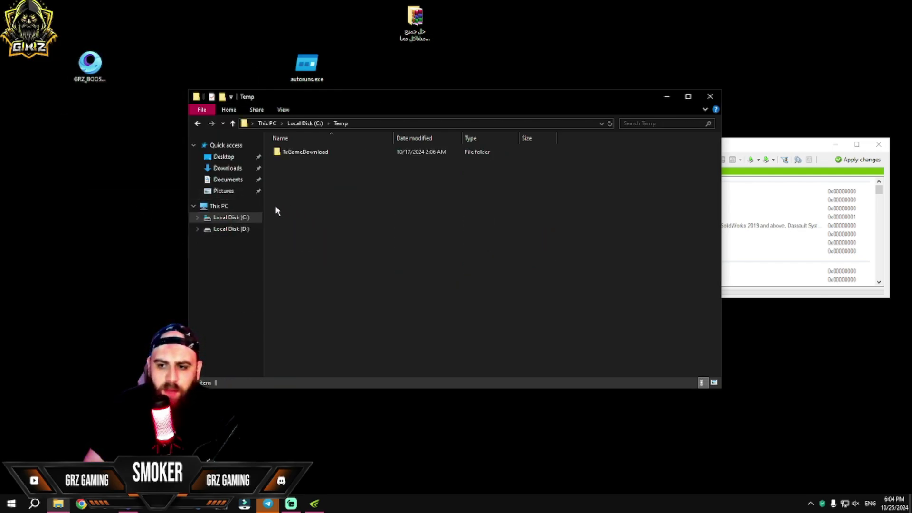
double_click(313, 153)
click(302, 164)
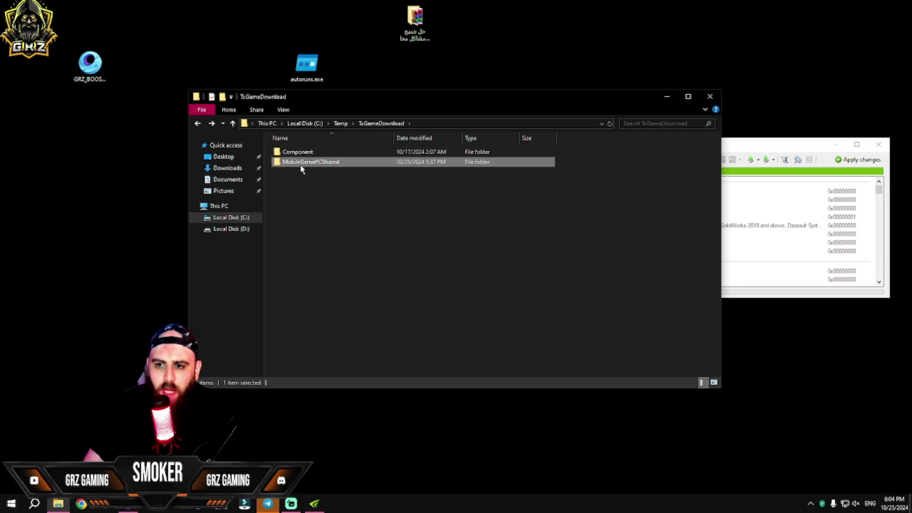
double_click(317, 163)
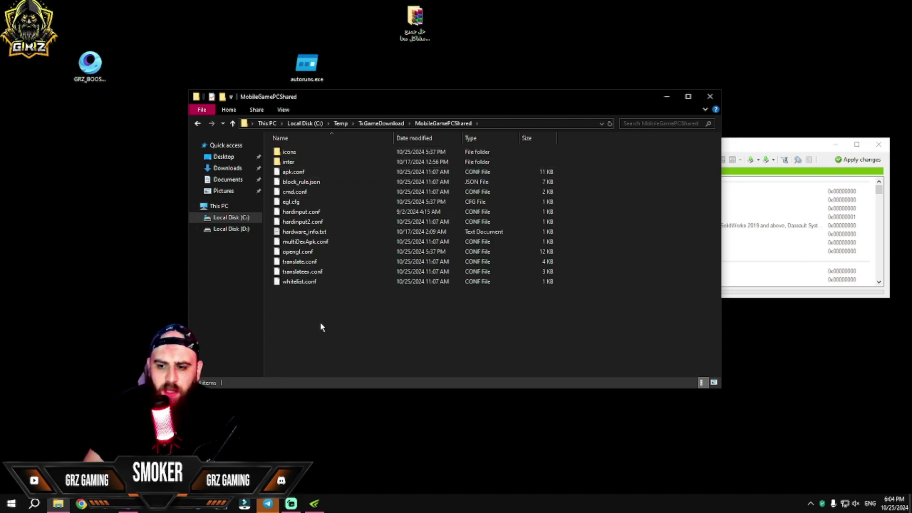
right_click(315, 316)
click(338, 382)
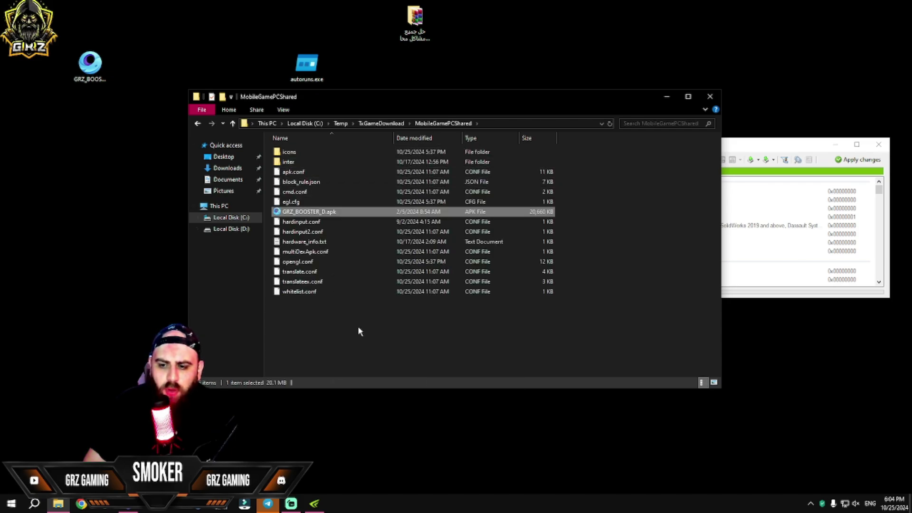
click(710, 97)
click(878, 144)
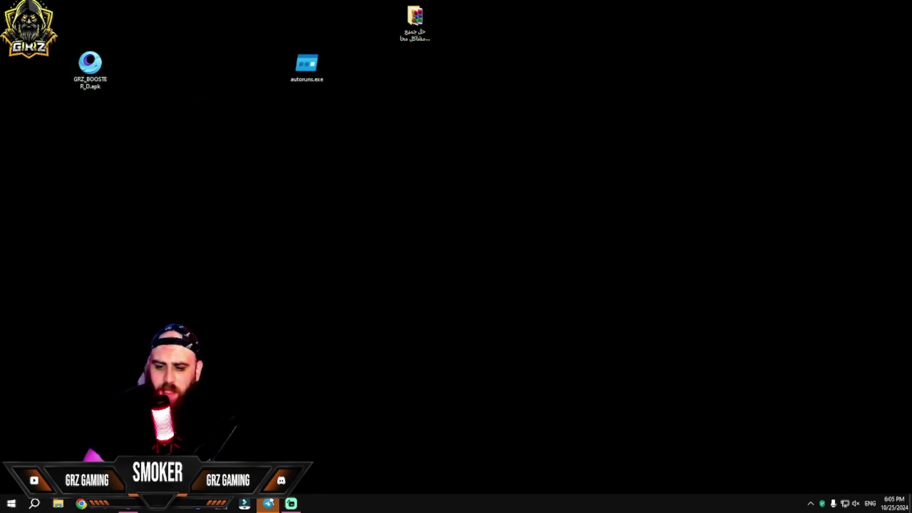
Switch to GameLoop and open ES File Explorer in a maximized emulator window.
click(397, 320)
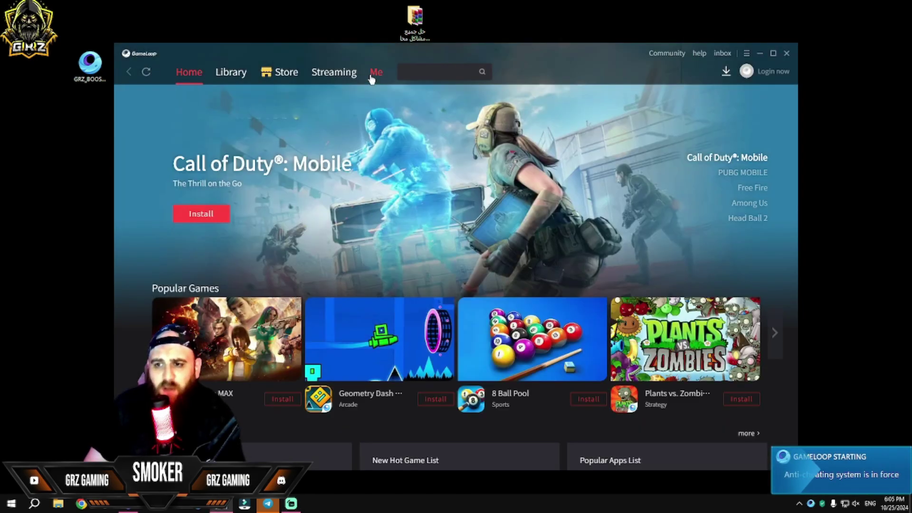
click(375, 71)
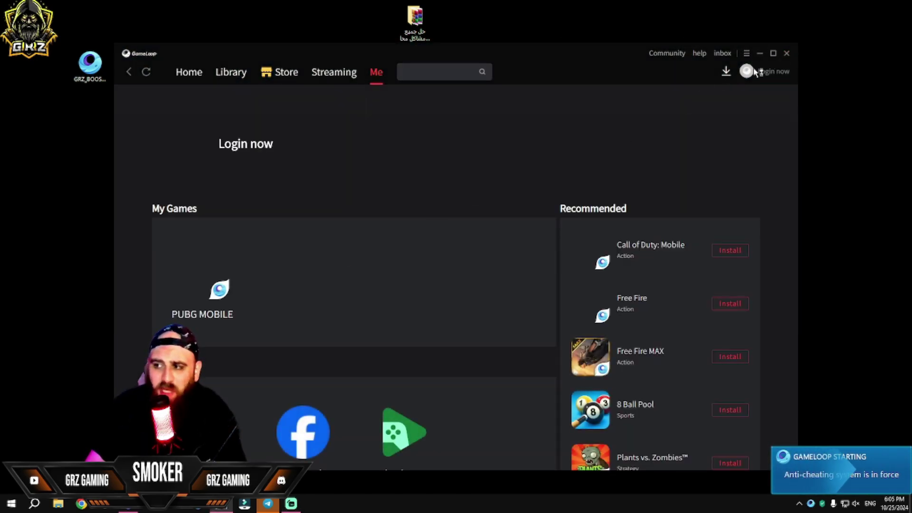
click(786, 53)
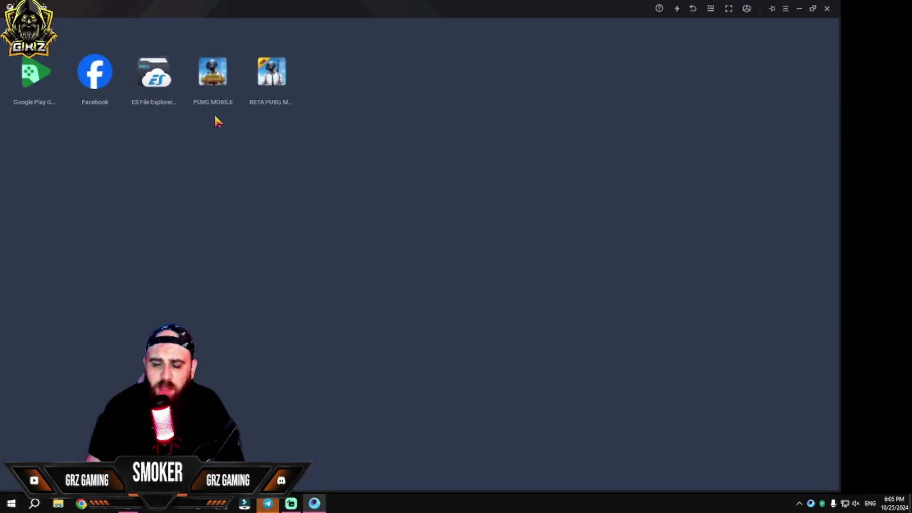
click(160, 84)
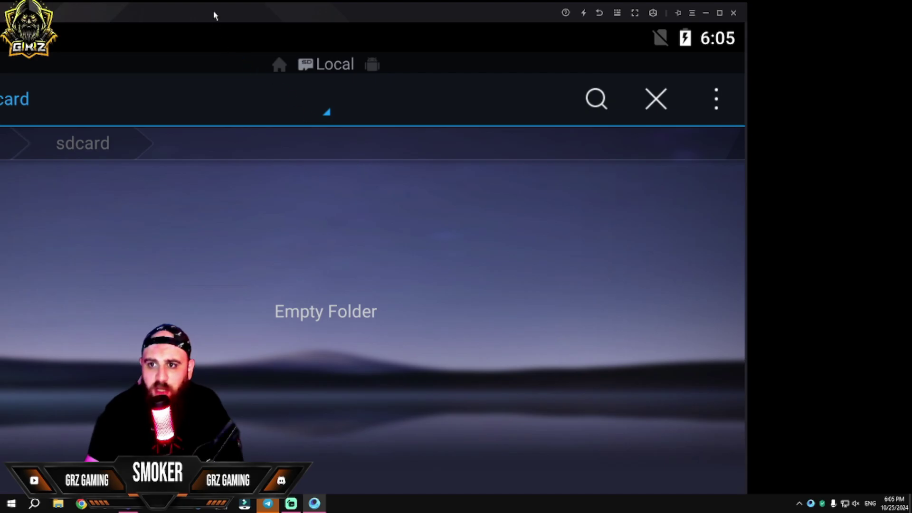
double_click(214, 15)
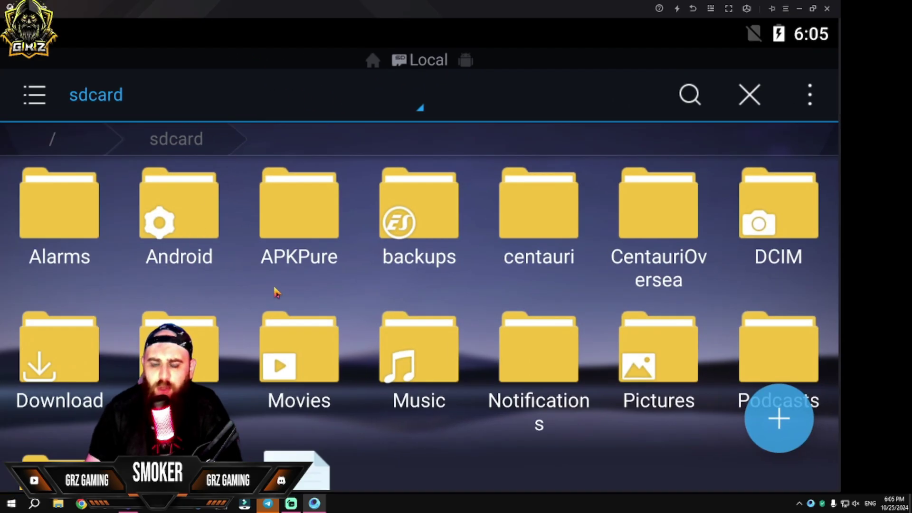
Go to the /data/share1 folder from the device root in ES File Explorer.
click(52, 145)
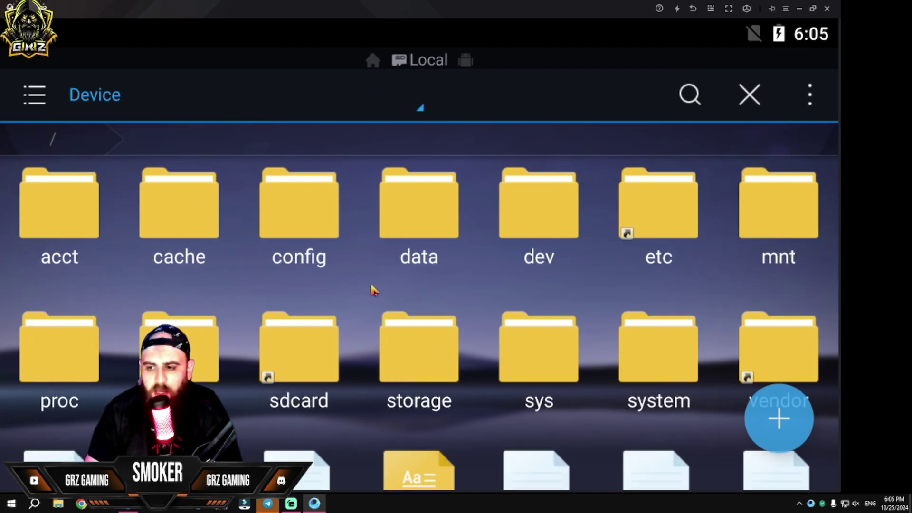
click(426, 216)
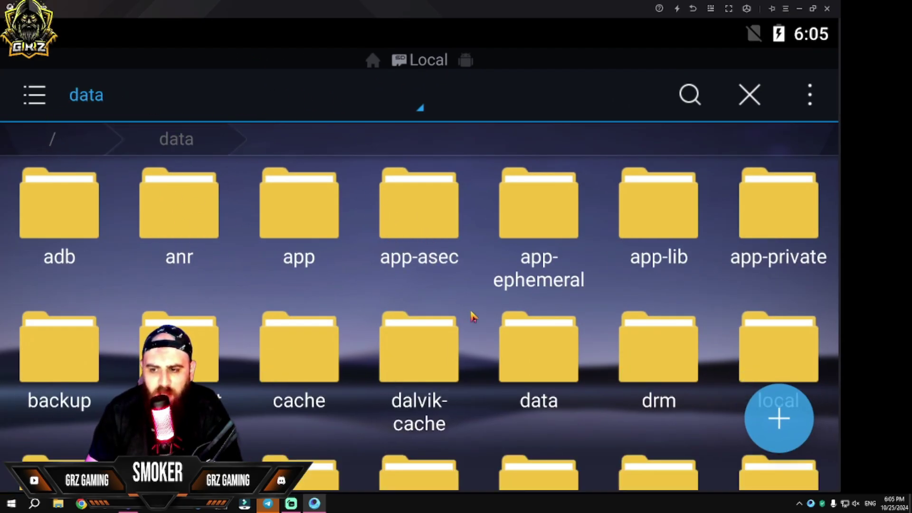
scroll(550, 315, down, 5)
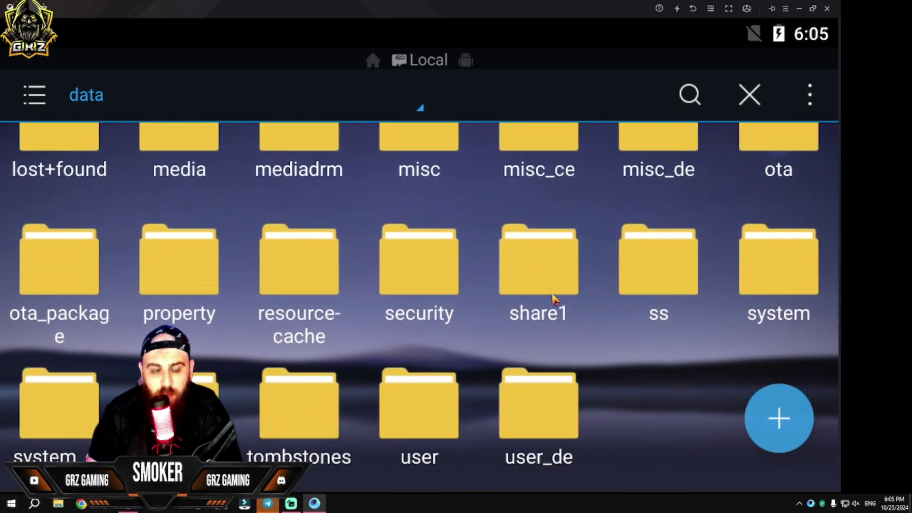
click(554, 298)
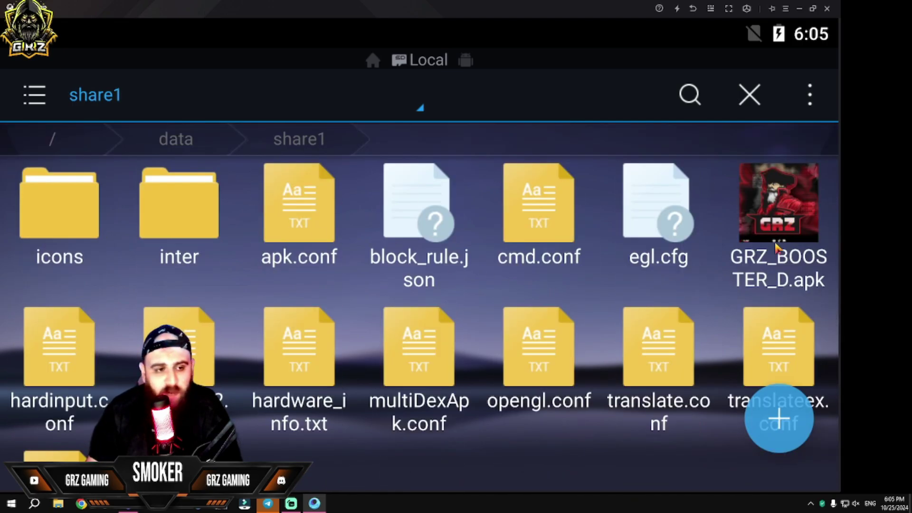
Install GRZ_BOOSTER_D.apk from the share1 folder and leave the file explorer.
click(795, 237)
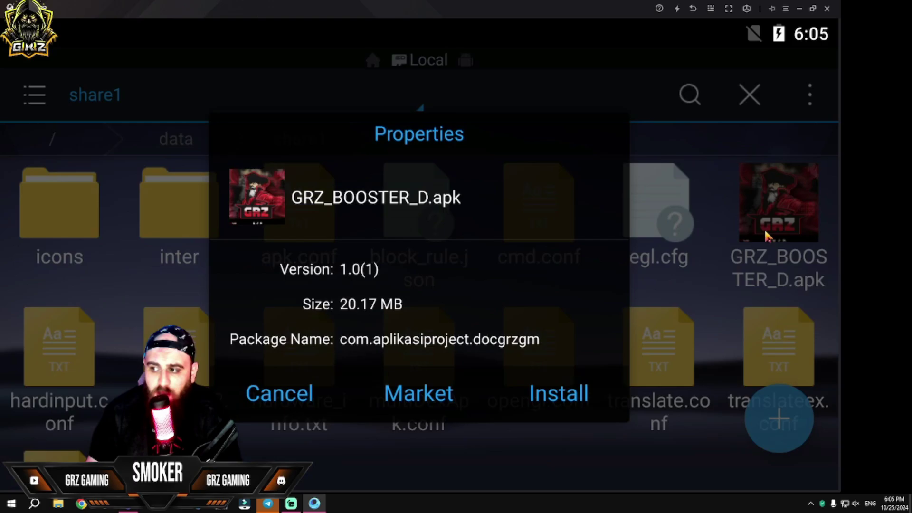
click(554, 399)
click(762, 449)
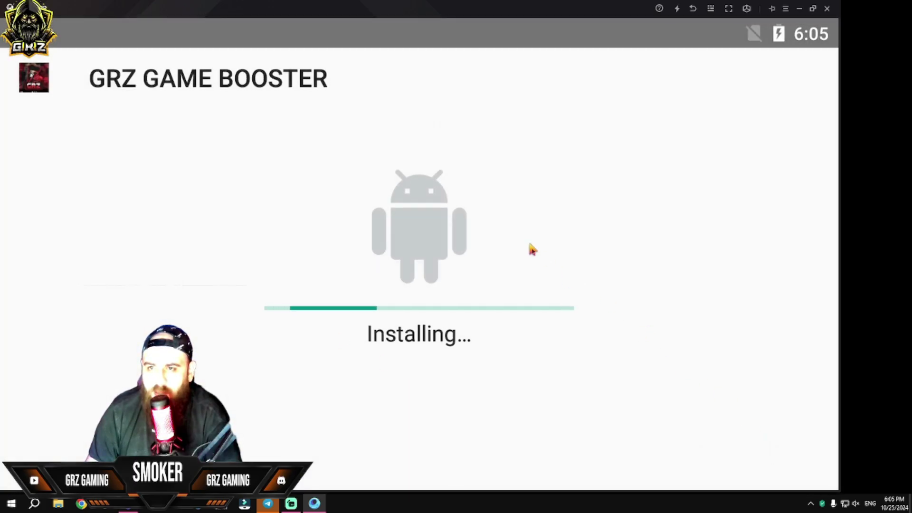
click(707, 449)
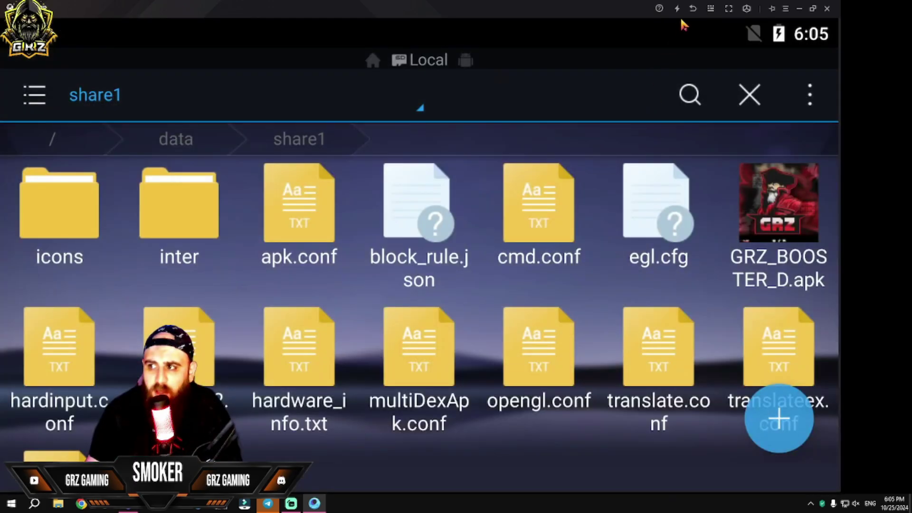
click(693, 8)
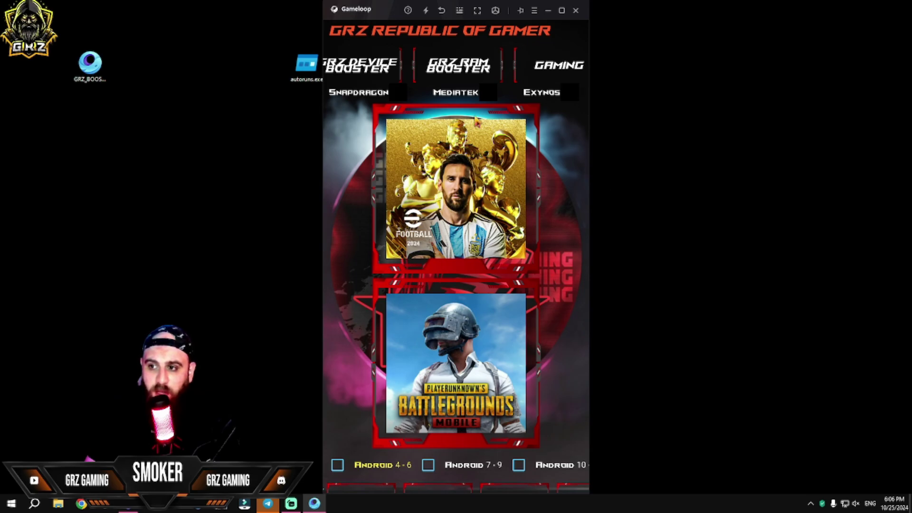
Check the emulator's basic settings, and close the settings and the GameLoop main window without changing anything.
drag(454, 355, 481, 442)
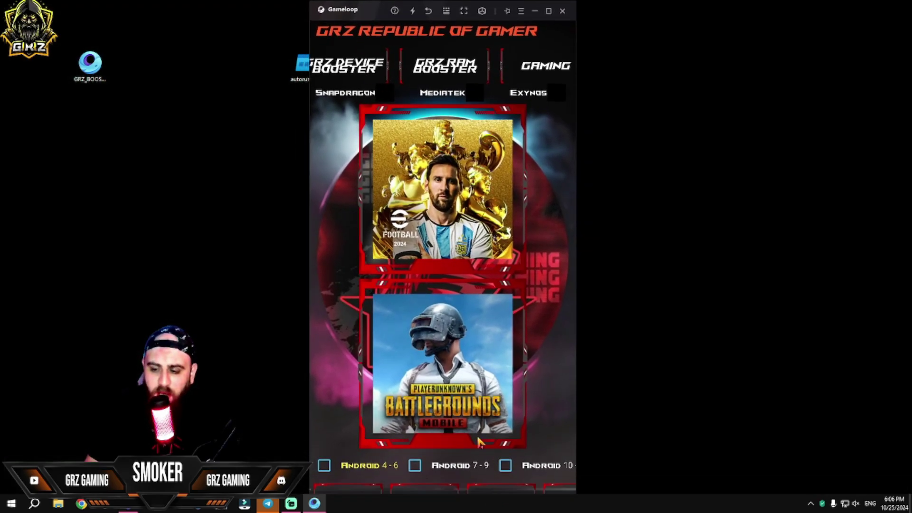
click(521, 10)
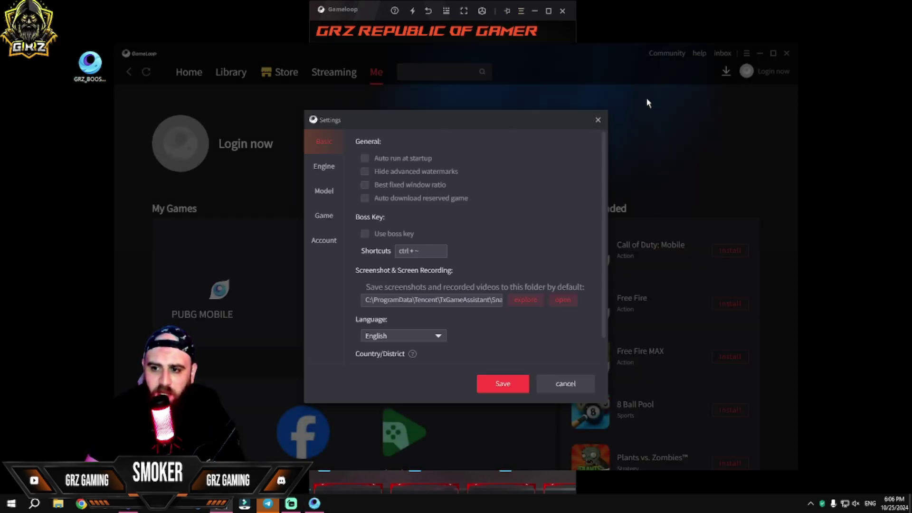
click(598, 120)
click(787, 53)
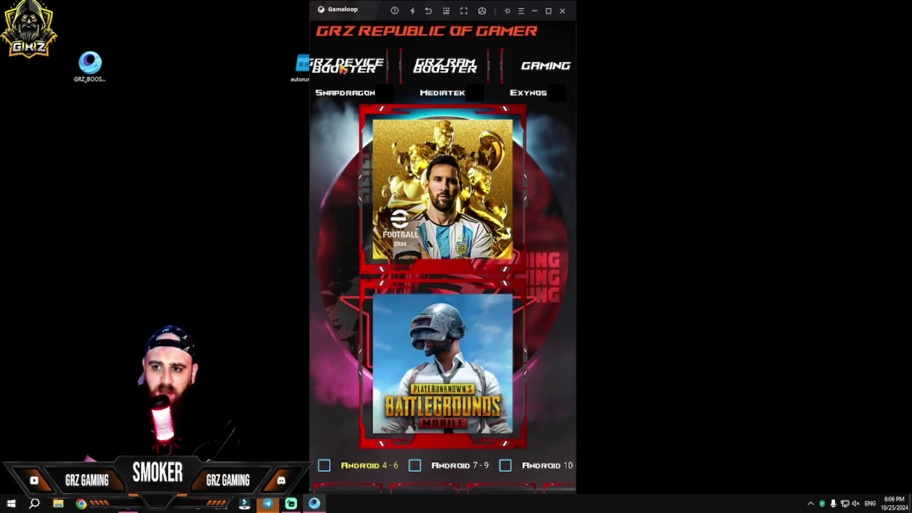
Run GRZ Device Booster and GRZ RAM Booster in the booster app and return to its main page.
click(349, 66)
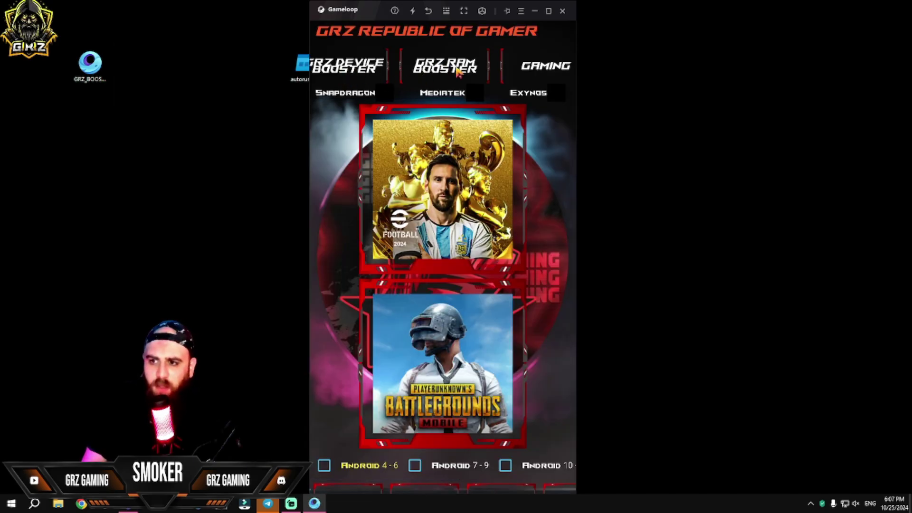
click(458, 70)
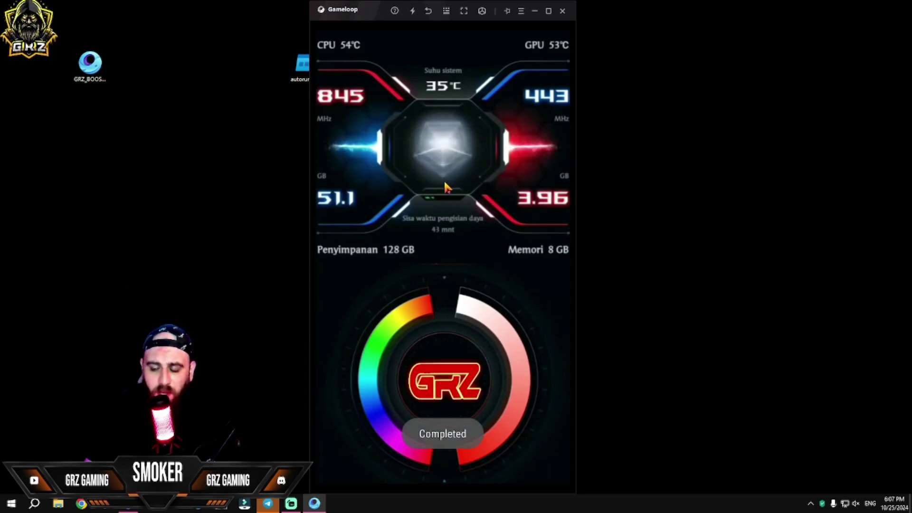
click(489, 137)
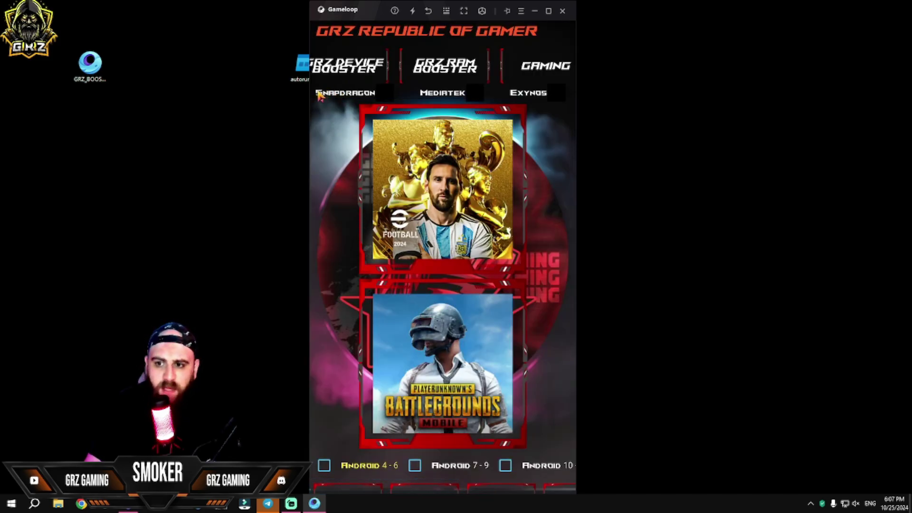
Enable the Snapdragon and Android 7 - 9 options in the booster and launch PUBG MOBILE from it.
click(321, 94)
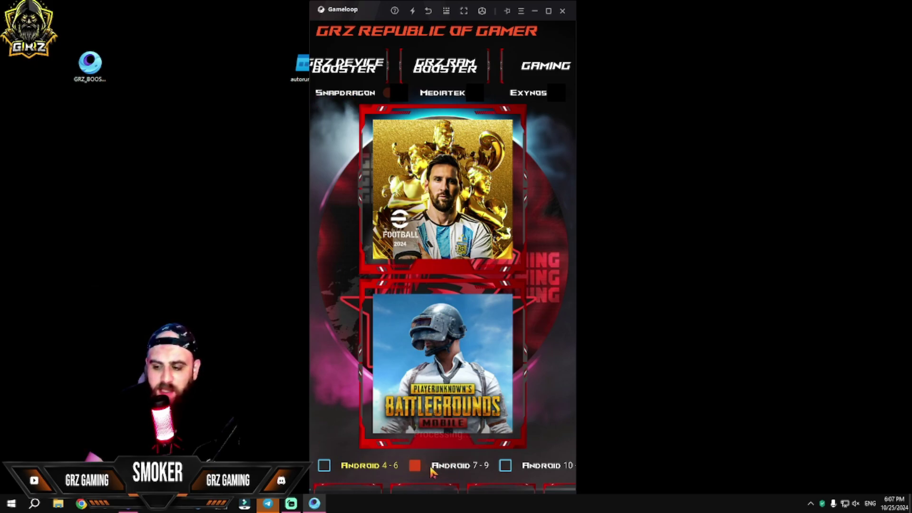
drag(373, 18, 367, 18)
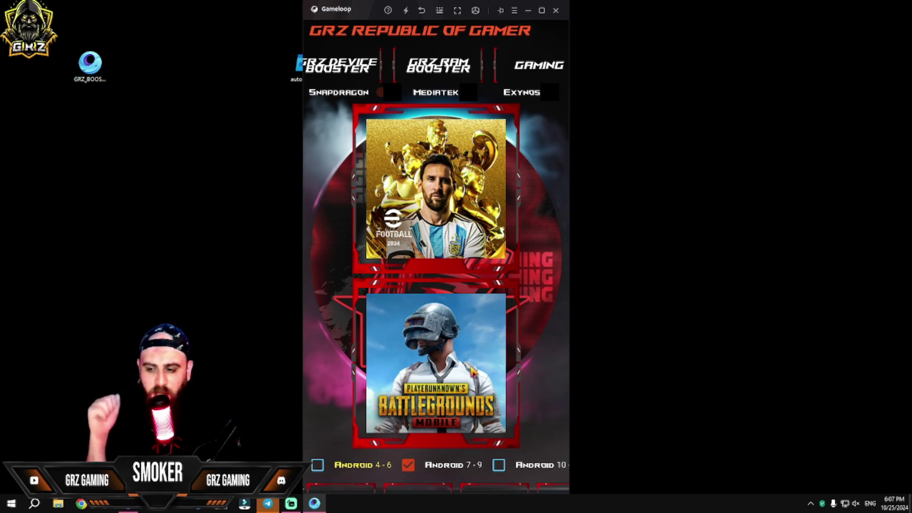
click(445, 373)
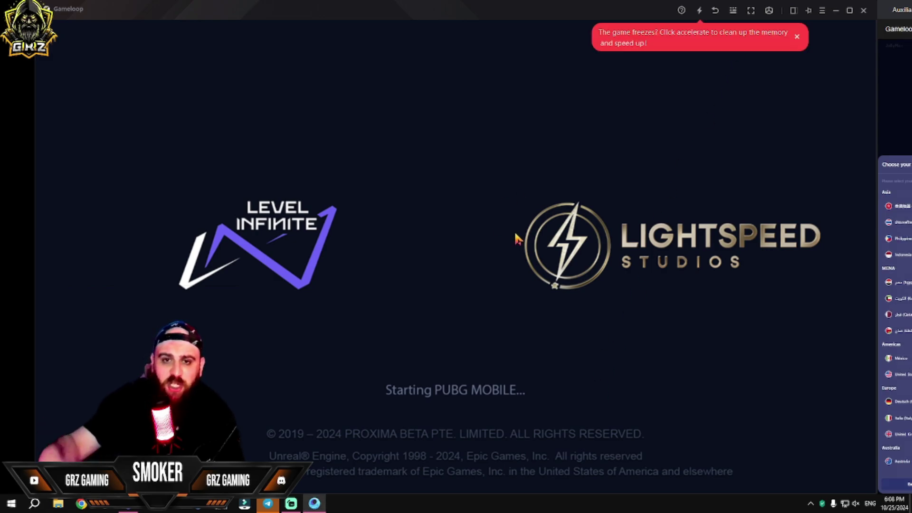
Dismiss the memory clean-up notice and leave PUBG MOBILE and the GRZ booster to return to the desktop.
click(757, 50)
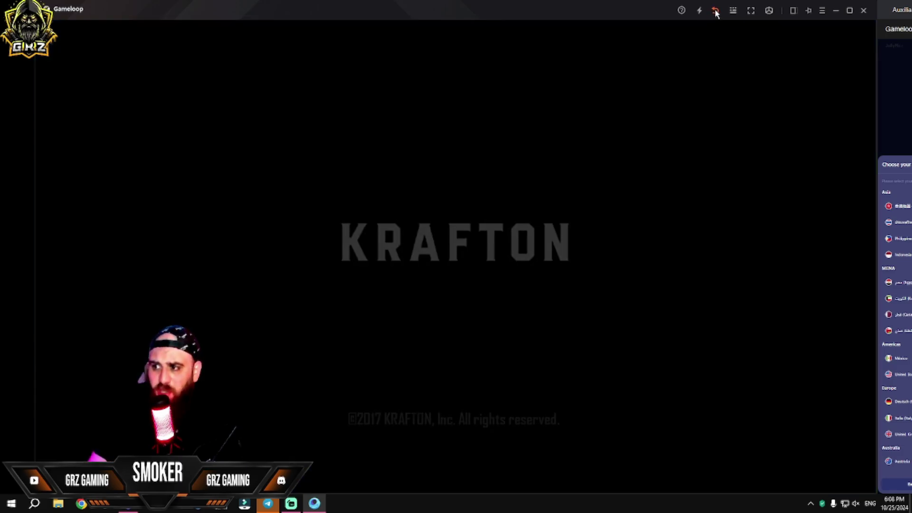
click(715, 10)
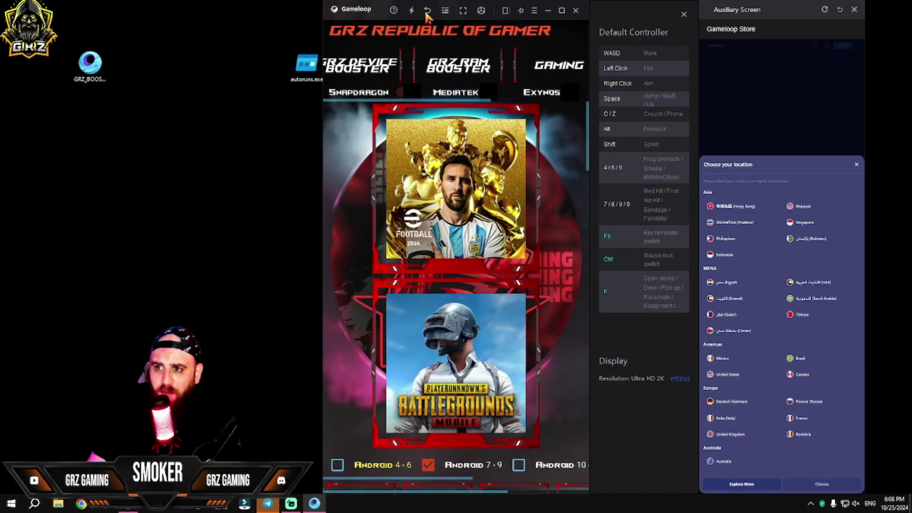
click(428, 12)
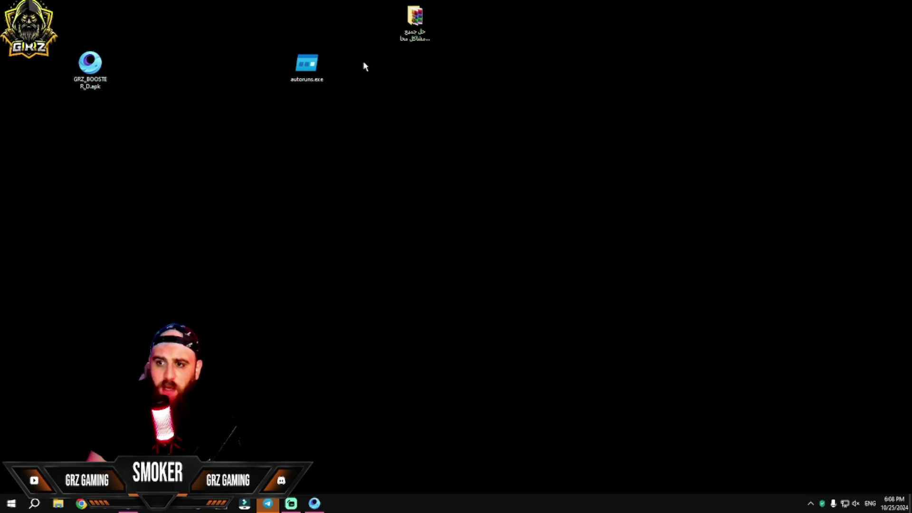
Run GRZOS.exe from AGRZ_TOOL.rar in the desktop's GameLoop fixes folder, allow it to make changes, and close the archive.
double_click(415, 22)
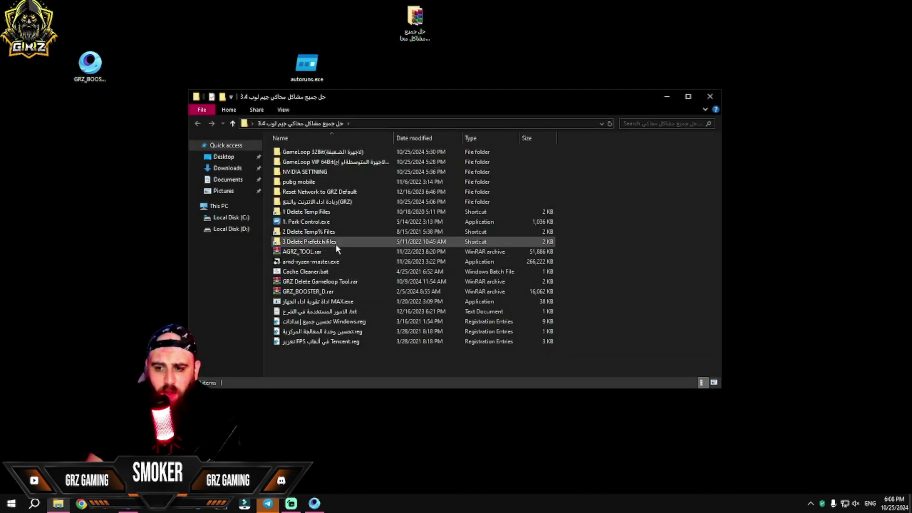
double_click(290, 253)
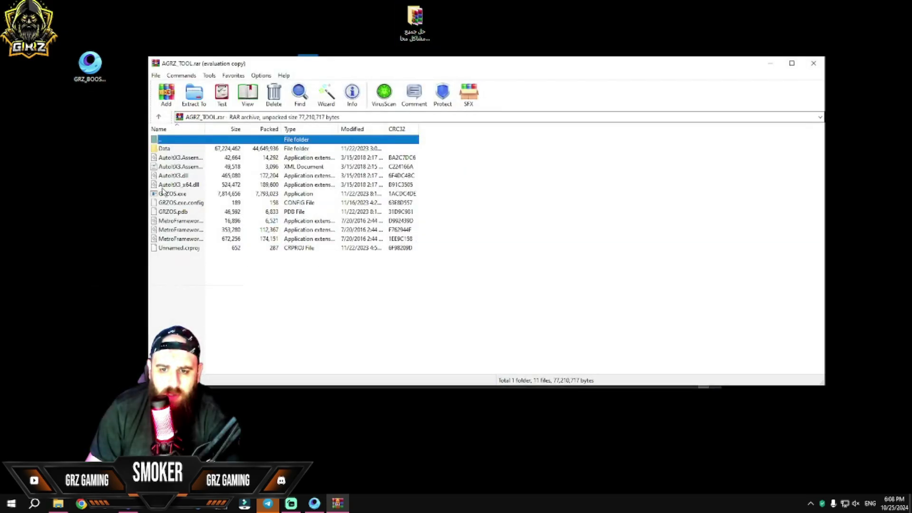
double_click(163, 192)
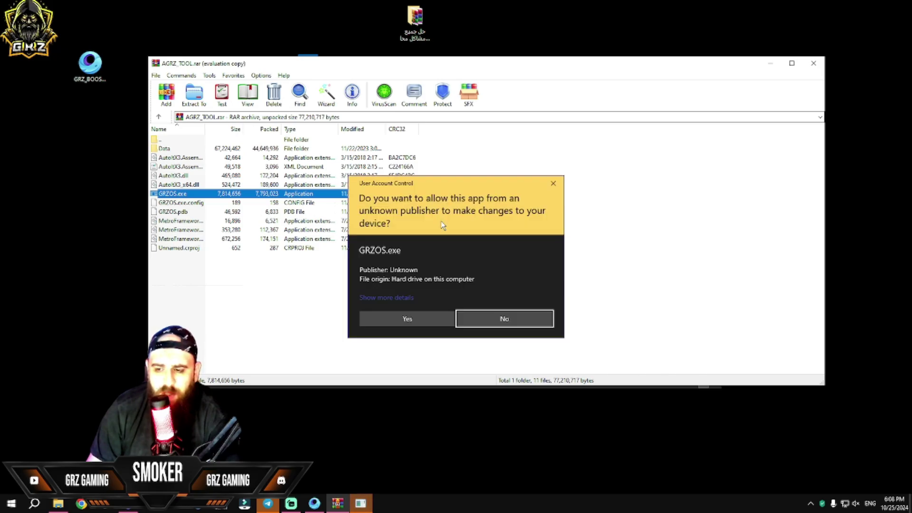
click(413, 320)
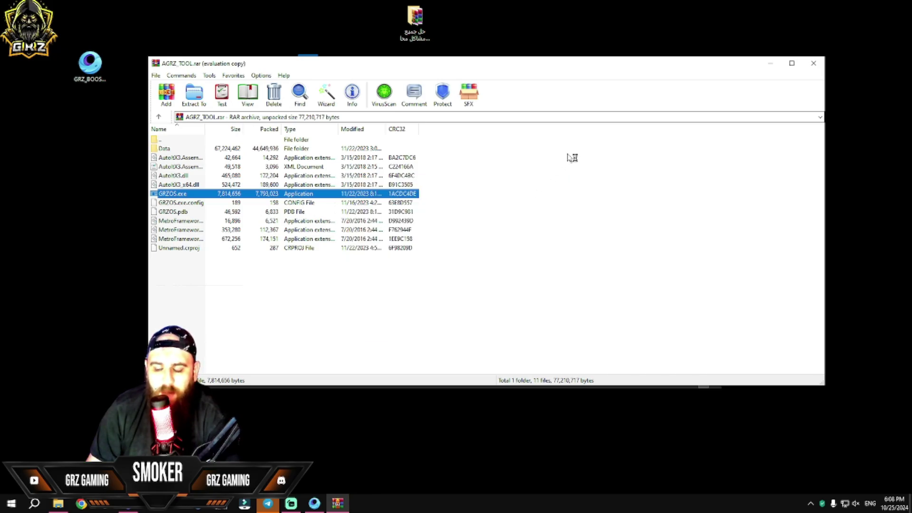
click(814, 67)
Check the AndroidEmulatorEn priority choices in Task Manager's process details, end the AppMarket.exe process, and close Task Manager.
right_click(338, 503)
click(392, 479)
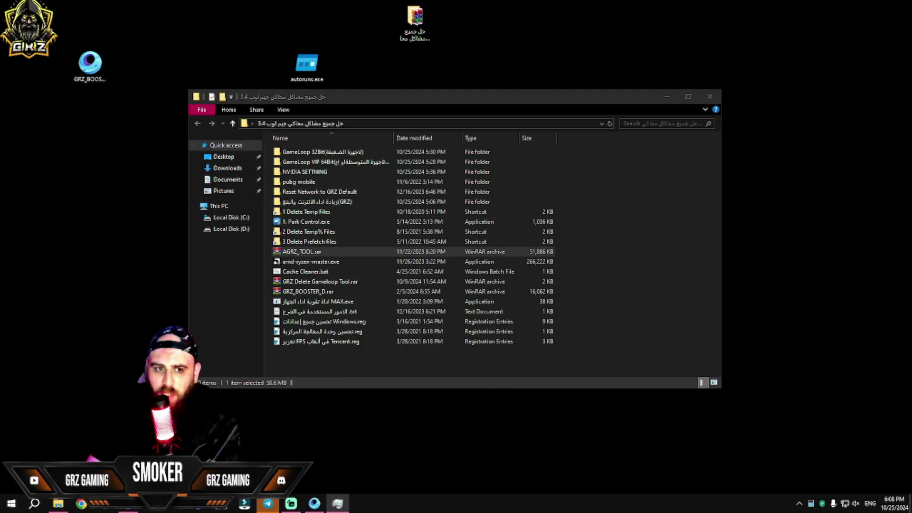
click(409, 128)
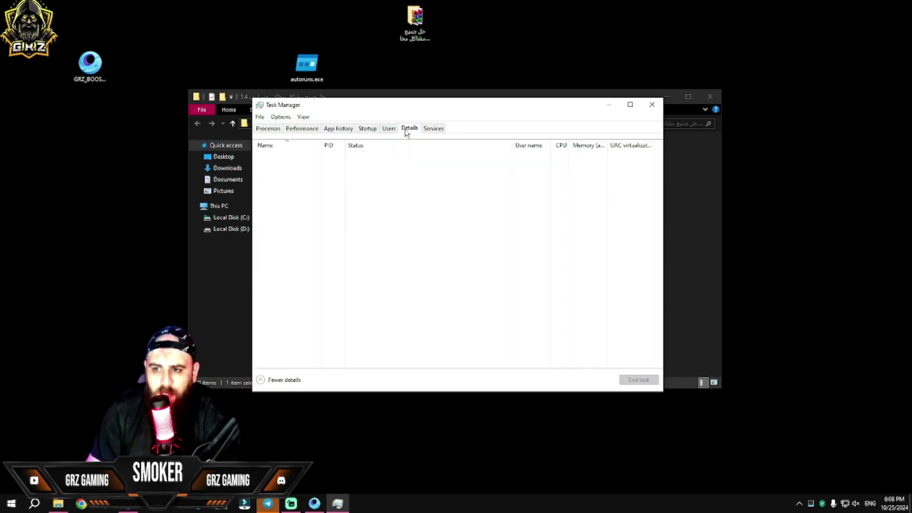
right_click(270, 157)
mouse_move(333, 197)
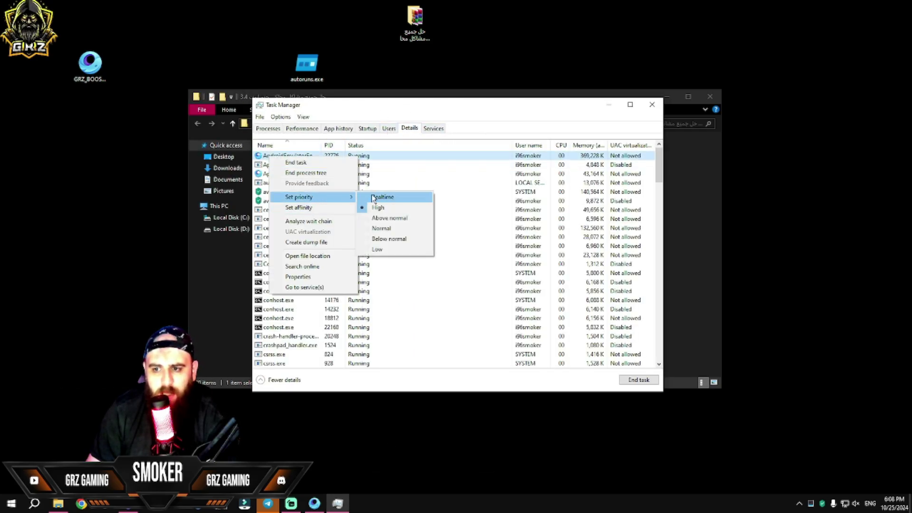
click(380, 173)
right_click(290, 176)
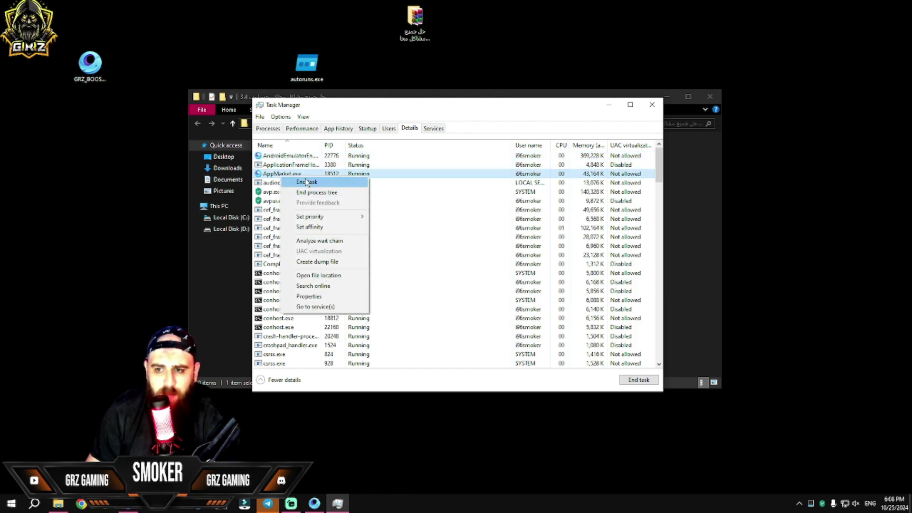
click(303, 183)
key(Return)
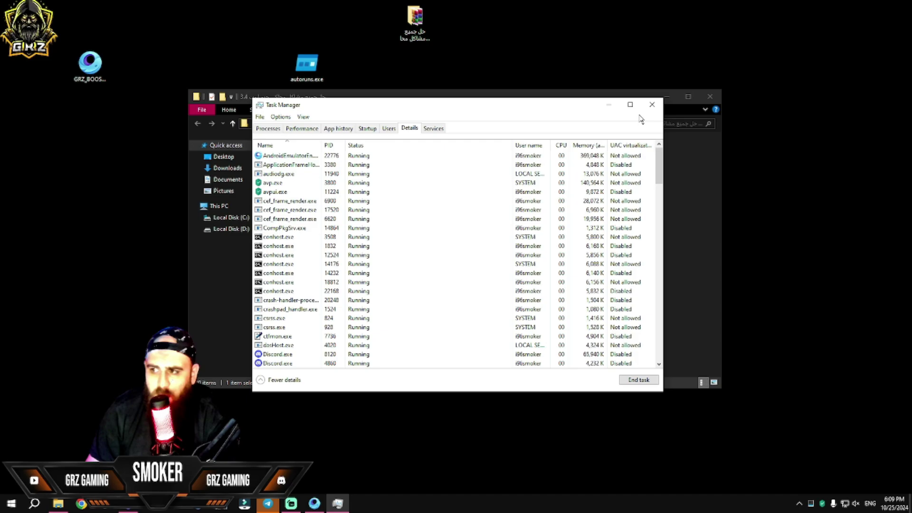
click(652, 104)
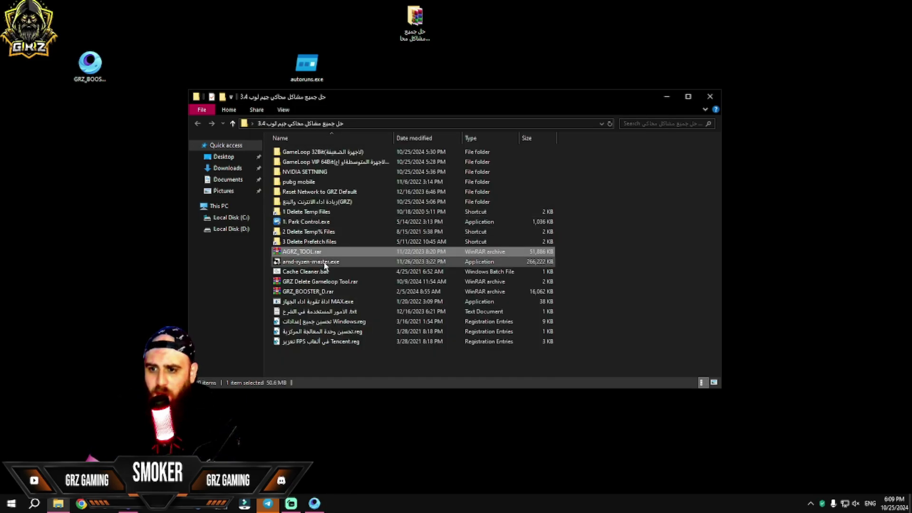
Launch GRZOS.exe from C:\Windows\GRZDesktop\GRZ TOOLS\AGRZ TOOL with permission to make changes, and place its window over the folder.
double_click(306, 312)
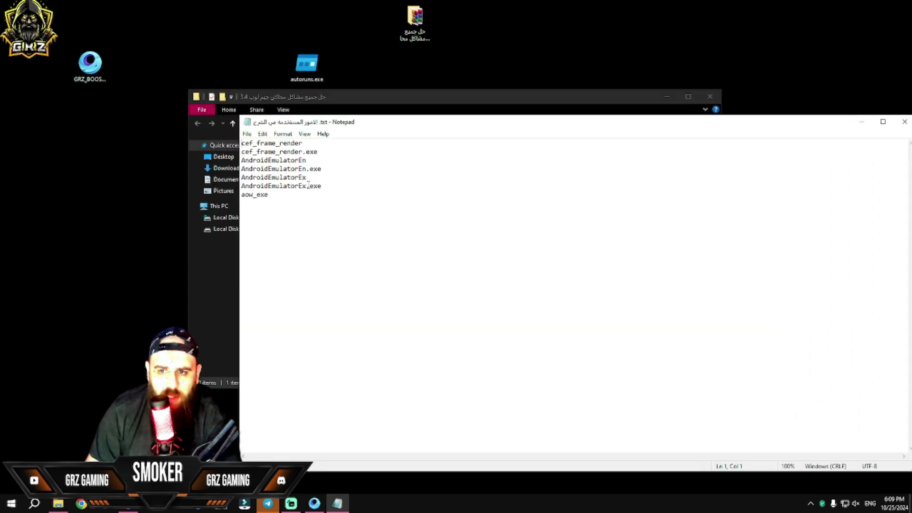
click(904, 122)
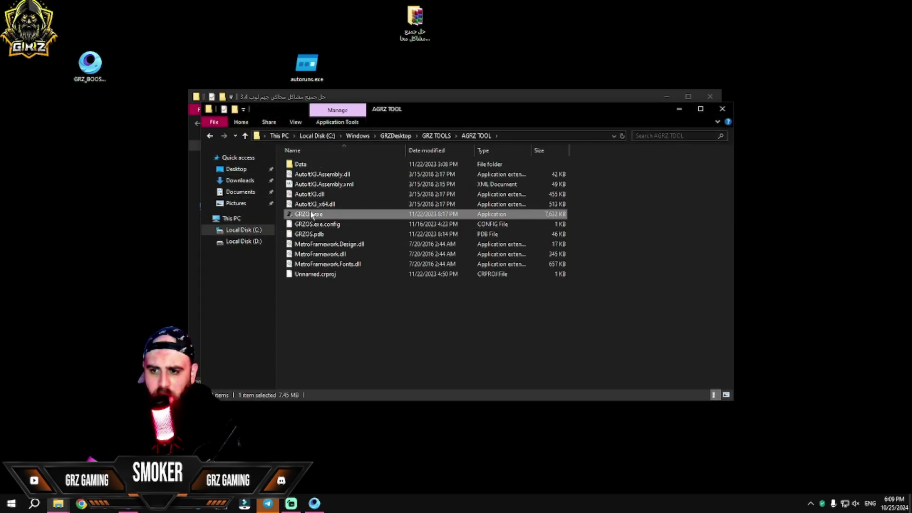
double_click(309, 215)
click(418, 335)
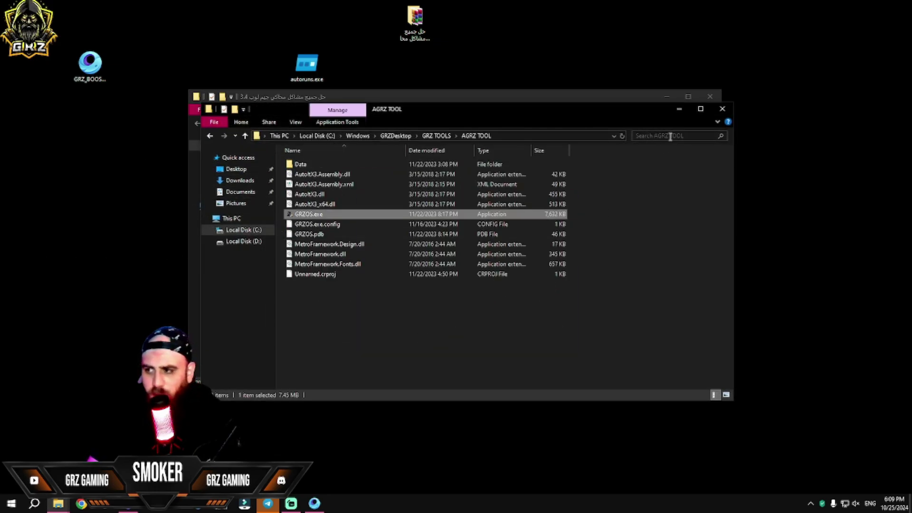
drag(374, 126, 475, 136)
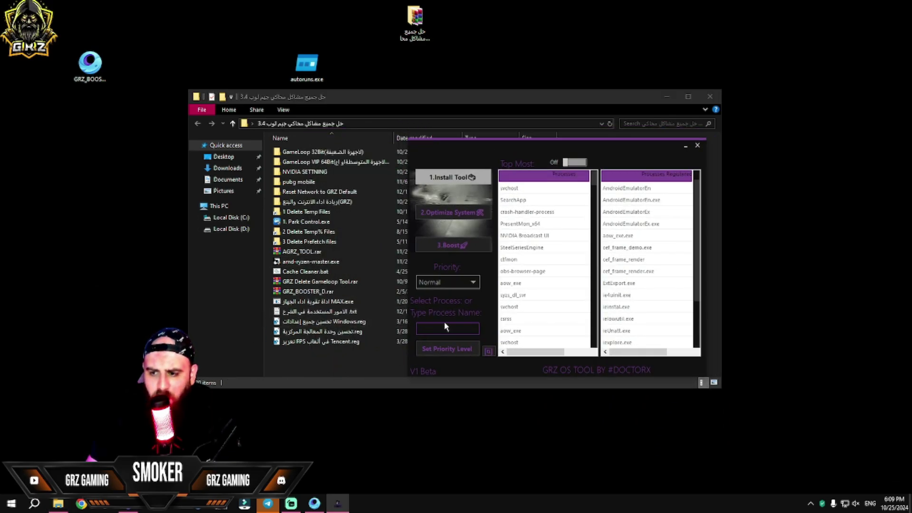
Open the text file of process names beside the GRZ OS tool and copy the name AndroidEmulatorEn.
double_click(304, 311)
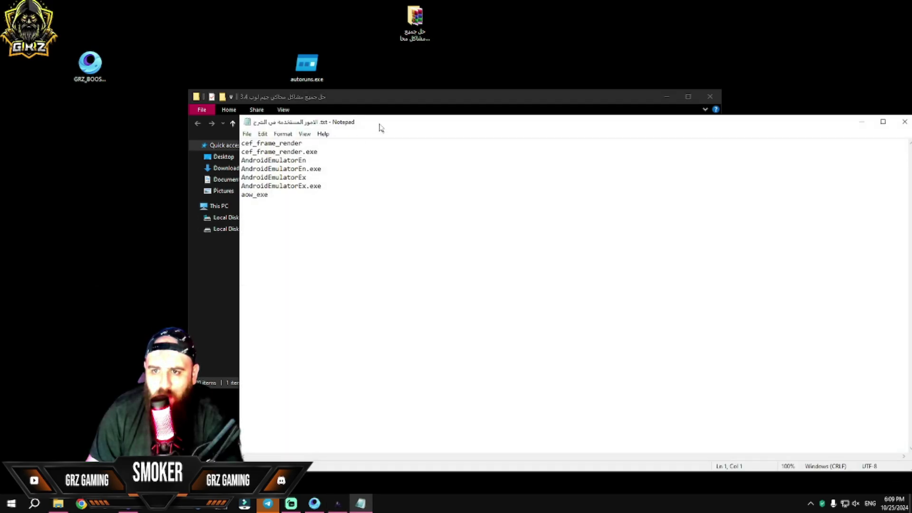
drag(379, 126, 328, 235)
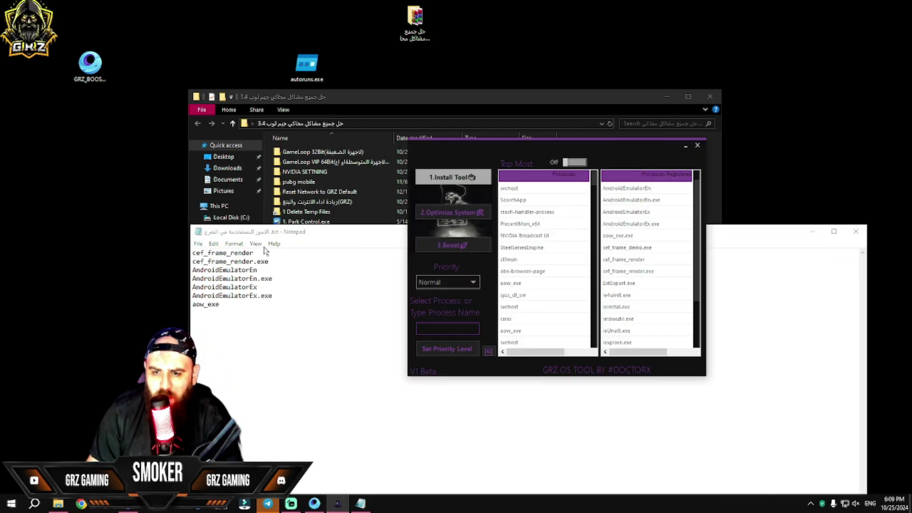
drag(269, 262, 244, 261)
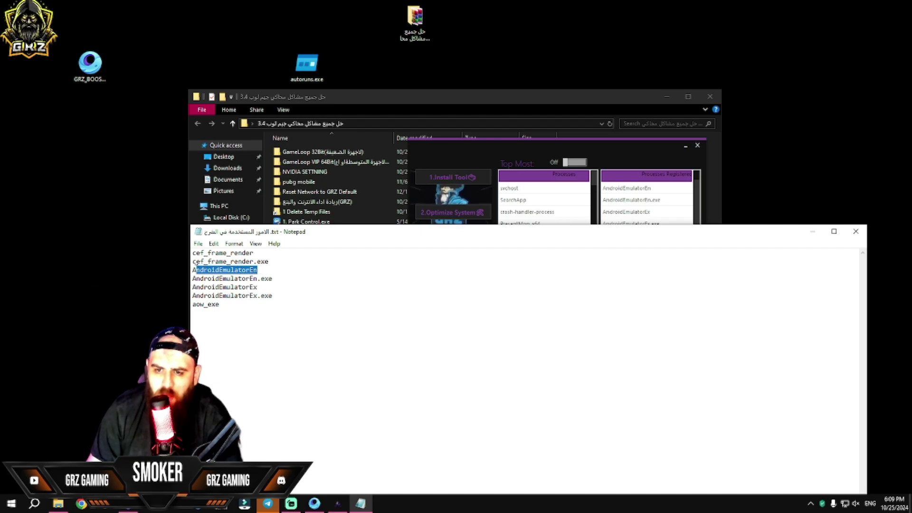
drag(259, 270, 180, 273)
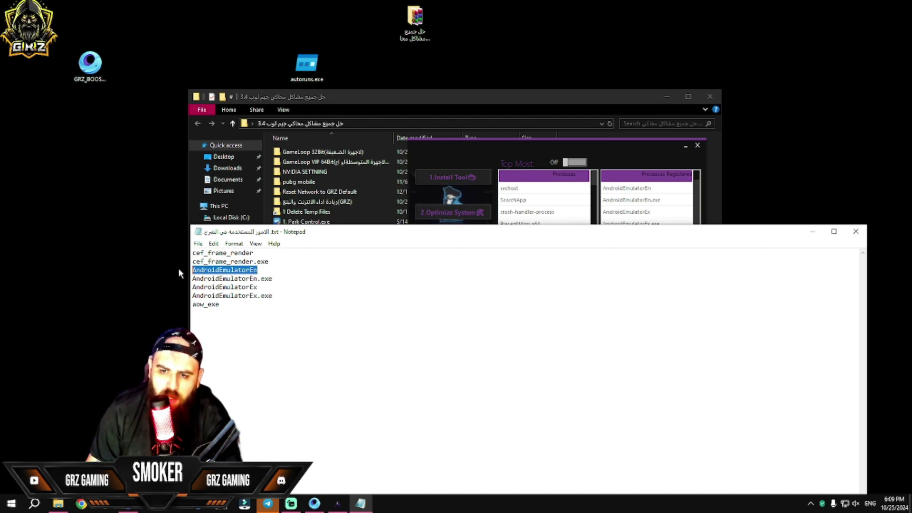
right_click(202, 269)
click(223, 295)
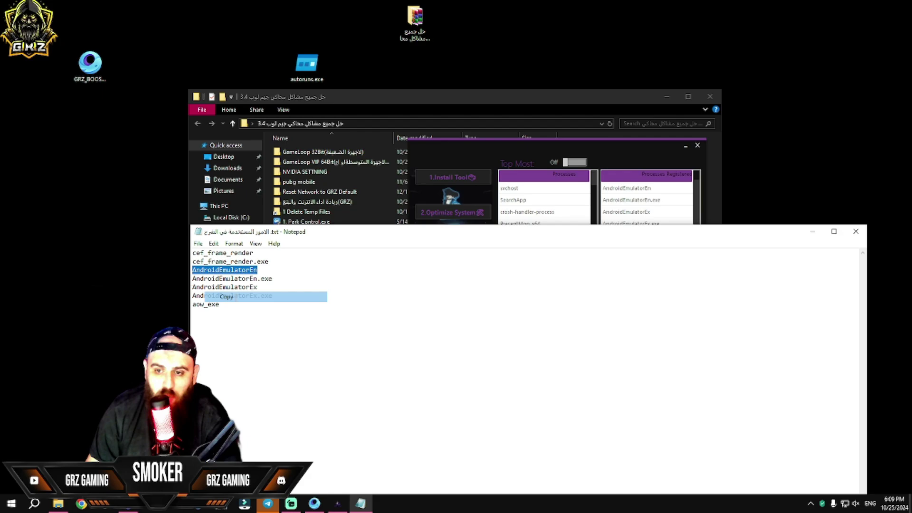
Set the AndroidEmulatorEn process to High priority in the GRZ OS tool, and close the tool and the text file.
click(425, 158)
click(447, 329)
key(ctrl+v)
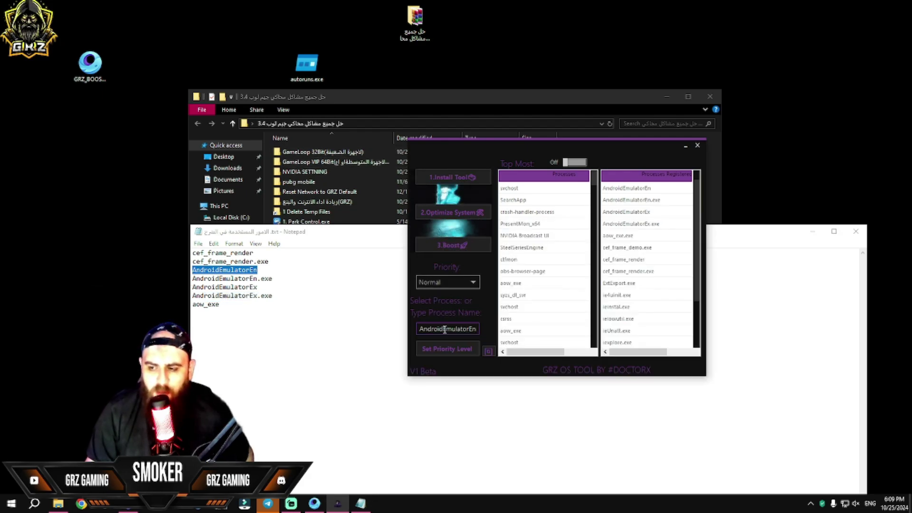
click(448, 282)
click(448, 300)
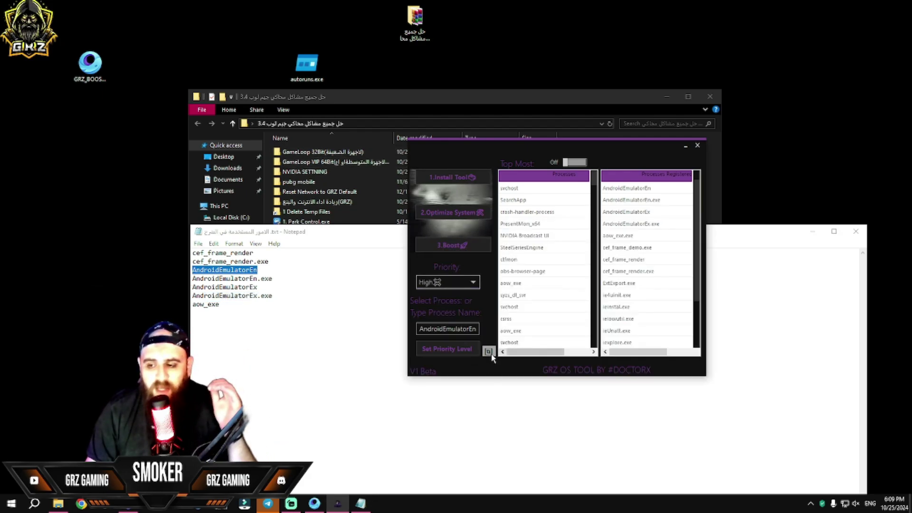
click(445, 349)
click(492, 281)
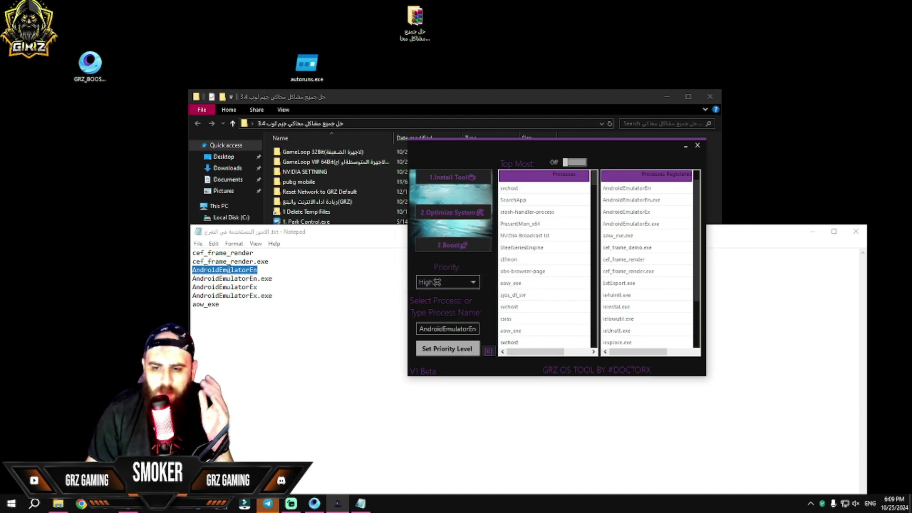
click(697, 145)
click(856, 232)
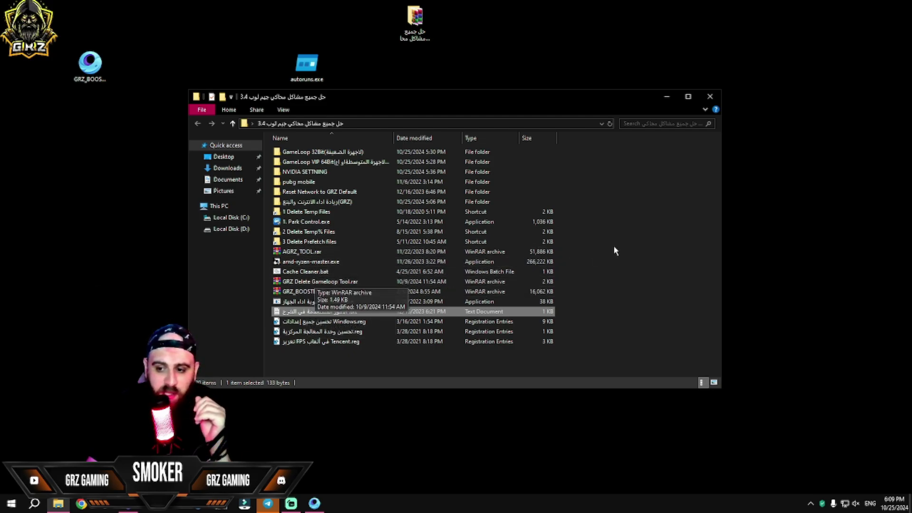
Review the power plans under Power & sleep's additional power settings, checking for High performance, and close both windows.
click(618, 261)
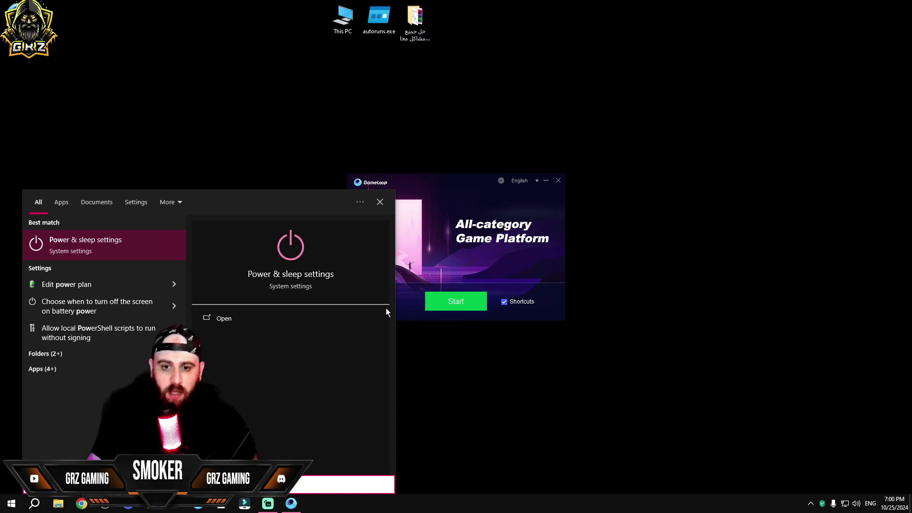
click(85, 247)
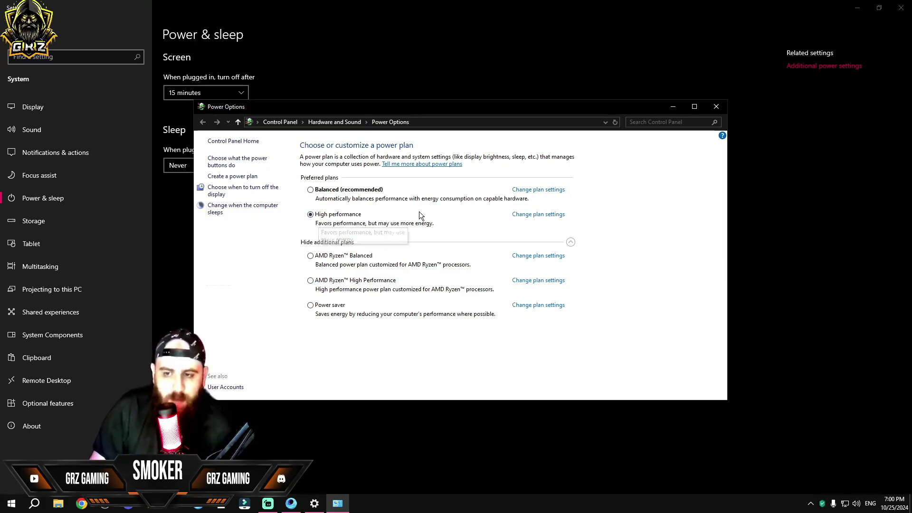
click(717, 106)
click(901, 8)
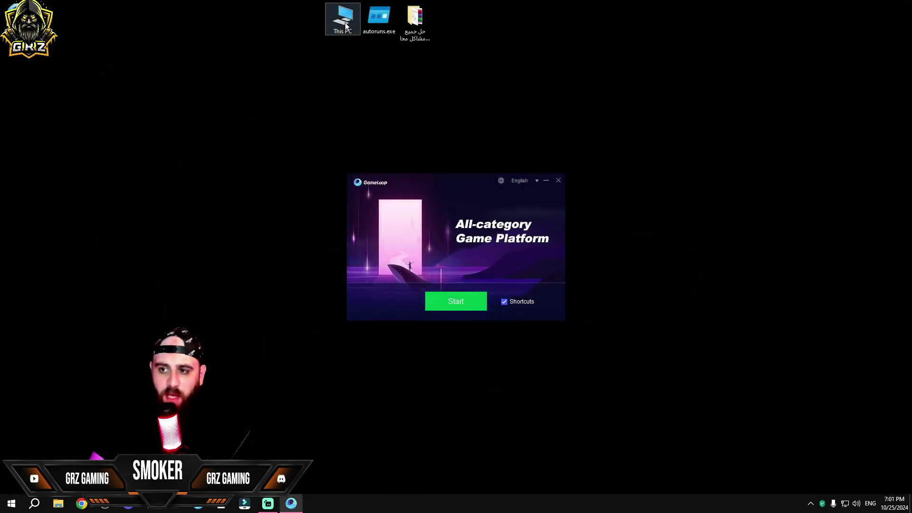
Start GameLoop from its setup window with Shortcuts enabled, and open the advanced system settings from This PC's properties.
click(454, 299)
right_click(340, 28)
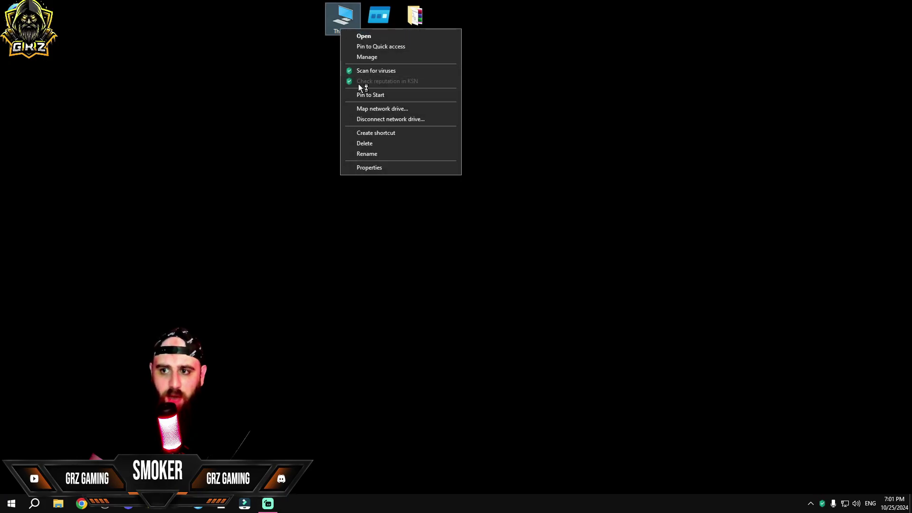
click(369, 168)
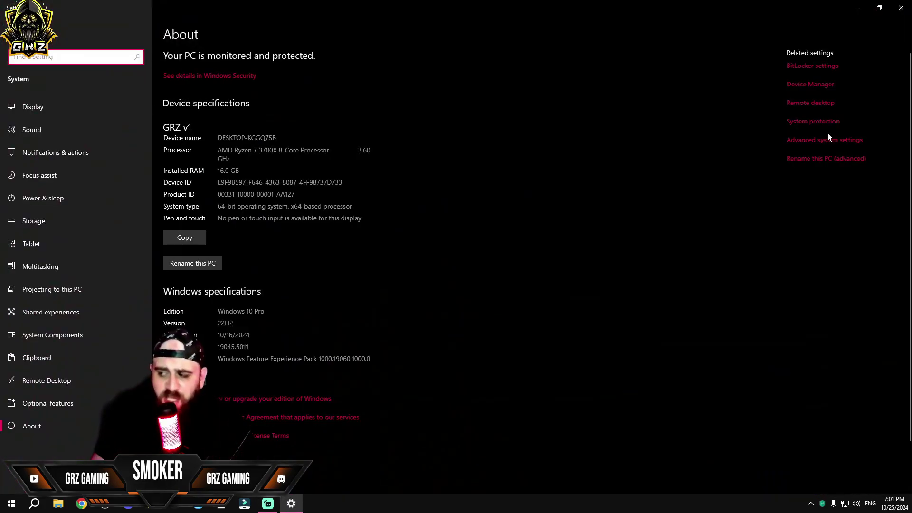
click(826, 139)
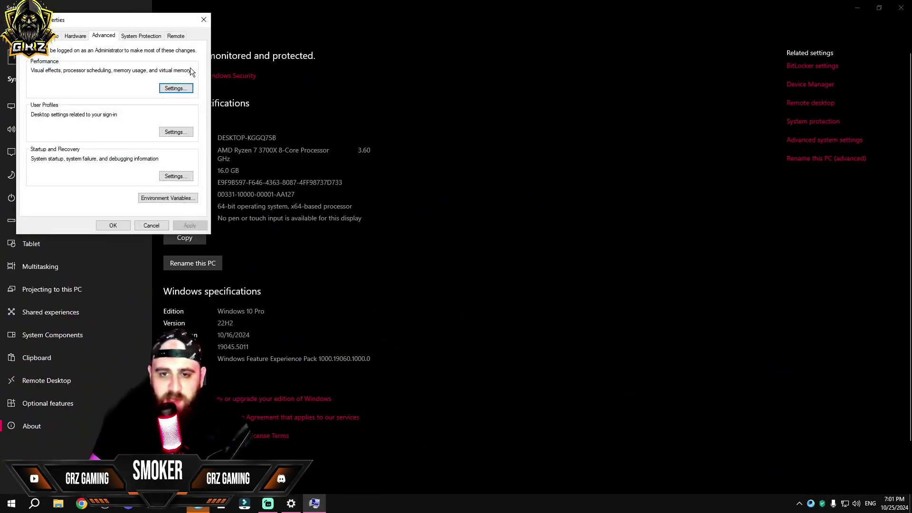
Review the visual effects choices in Performance Options, including Adjust for best performance, and close all system settings without applying changes.
click(176, 88)
drag(110, 51, 287, 63)
click(252, 140)
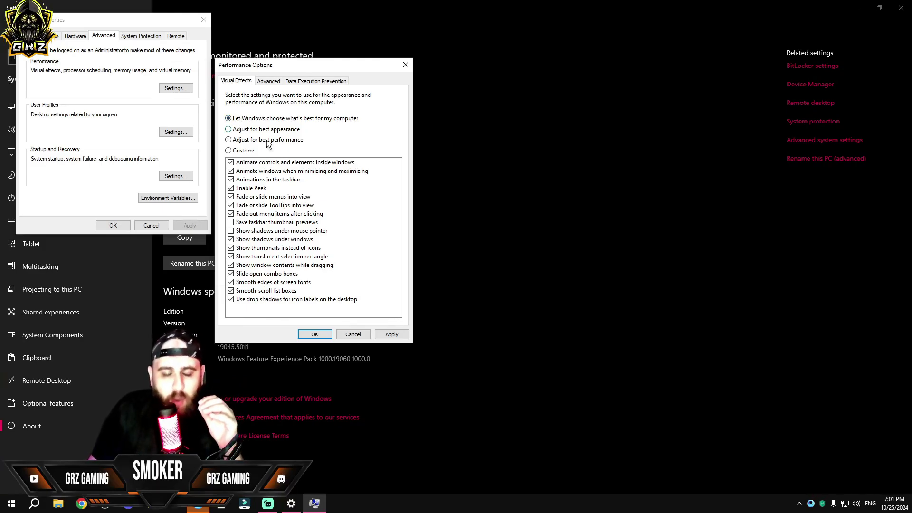
click(353, 335)
click(151, 224)
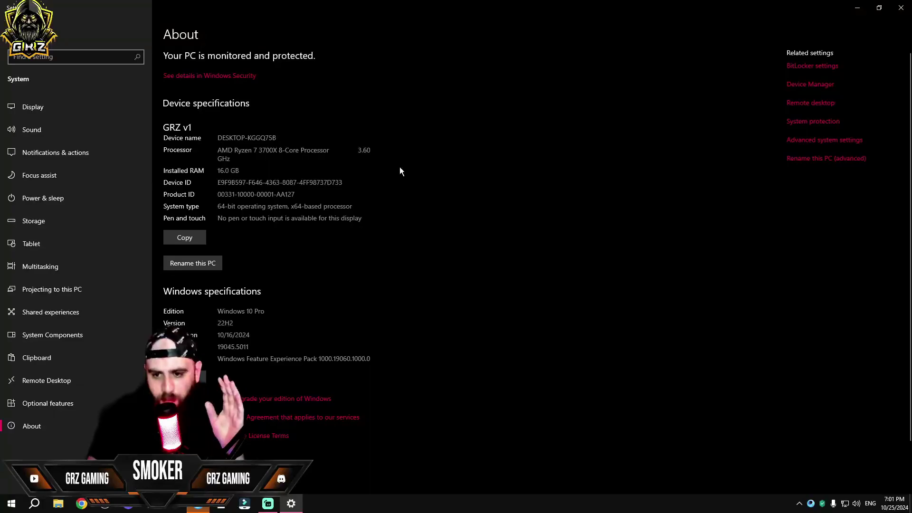
key(alt+F4)
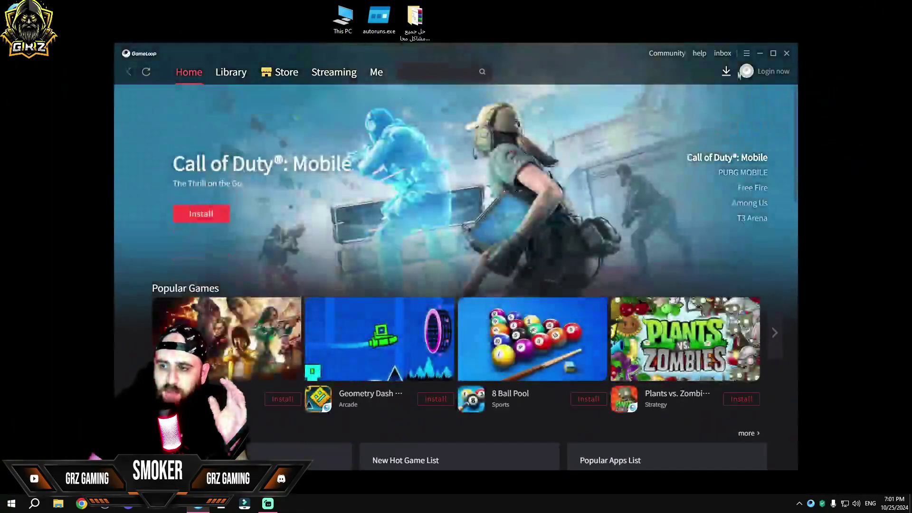
Check GameLoop for updates and dismiss the version message.
click(747, 54)
click(717, 115)
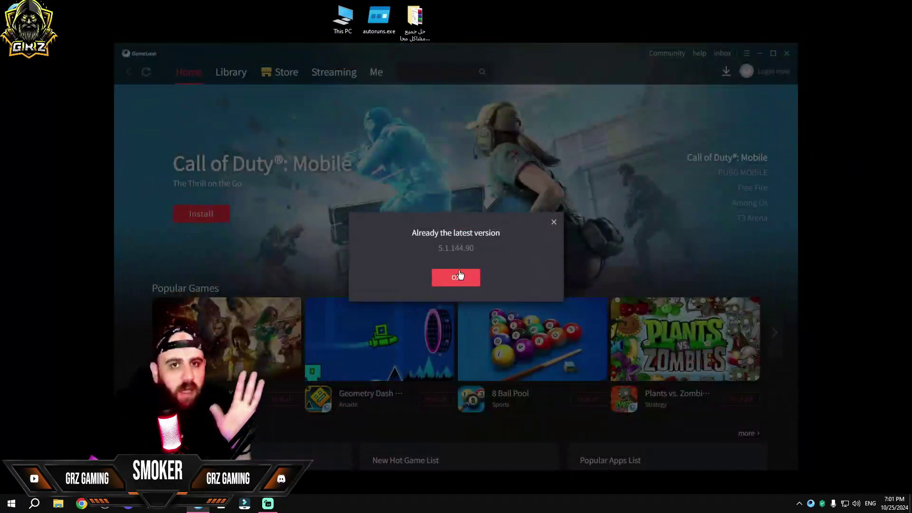
click(554, 222)
Start installing PUBG MOBILE from the recommended games on GameLoop's Me page.
click(377, 71)
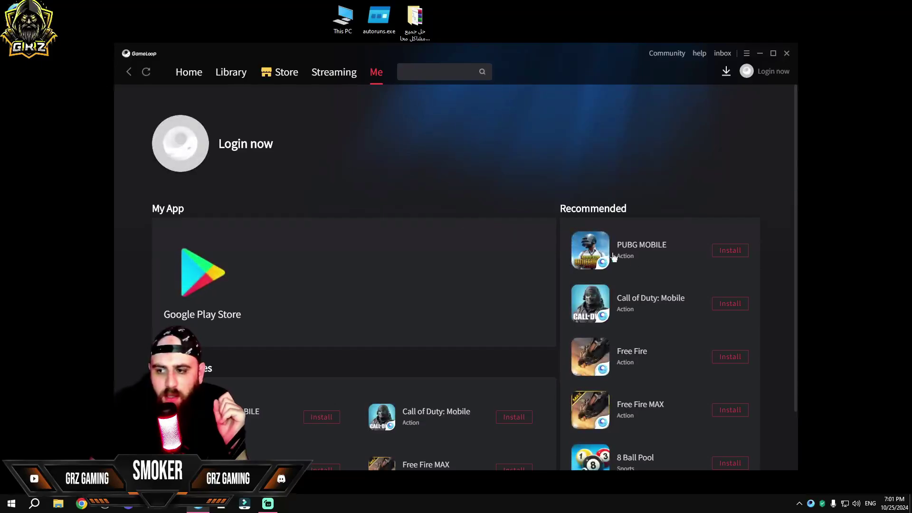
click(732, 254)
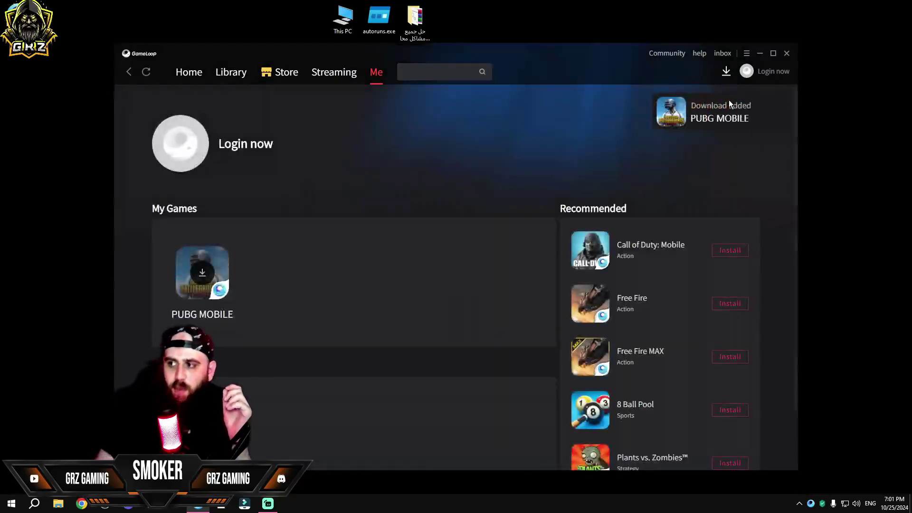